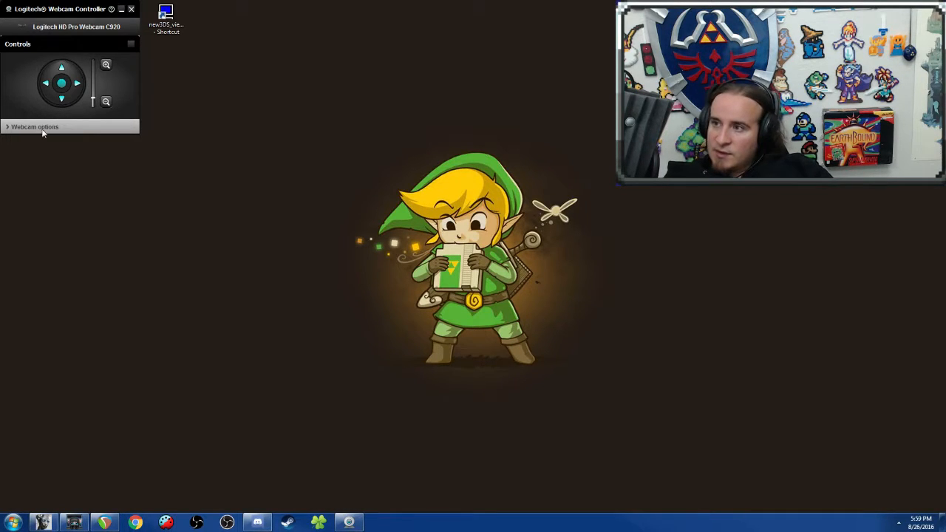
# Step: Minimize the webcam controller and bring up the DeepBot and AnkhBot windows
pyautogui.click(121, 9)
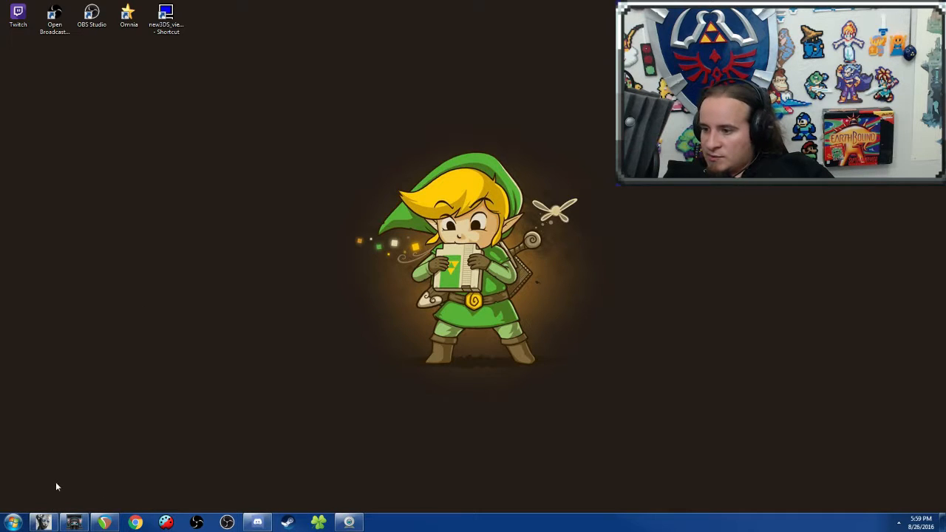
pyautogui.click(46, 525)
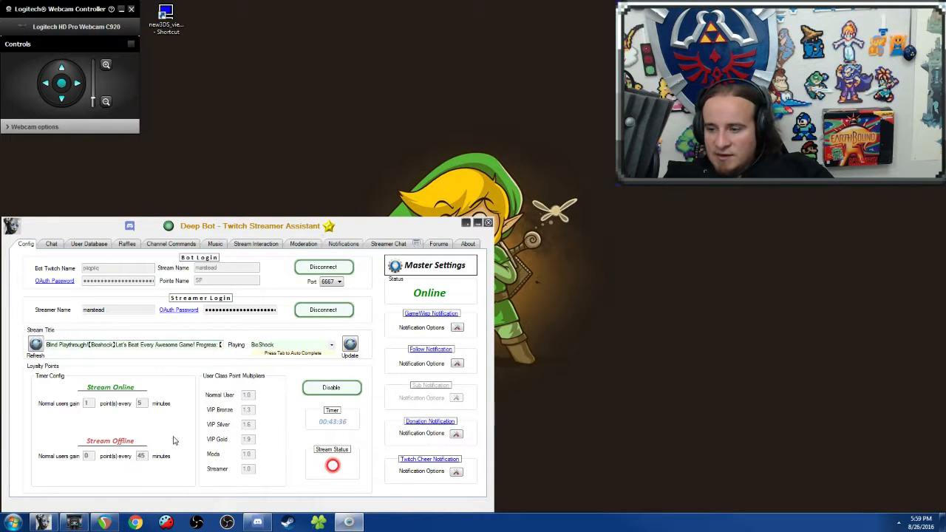
pyautogui.click(74, 523)
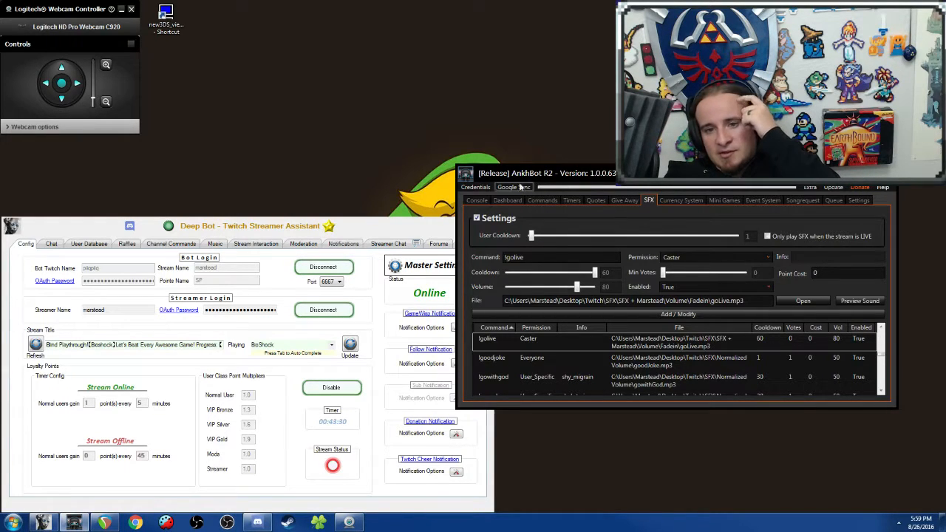
# Step: Move the AnkhBot window lower on the desktop, clear of the webcam picture, and minimize it
pyautogui.moveTo(650, 173); pyautogui.dragTo(663, 159)
pyautogui.moveTo(839, 158); pyautogui.dragTo(845, 228)
pyautogui.click(900, 228)
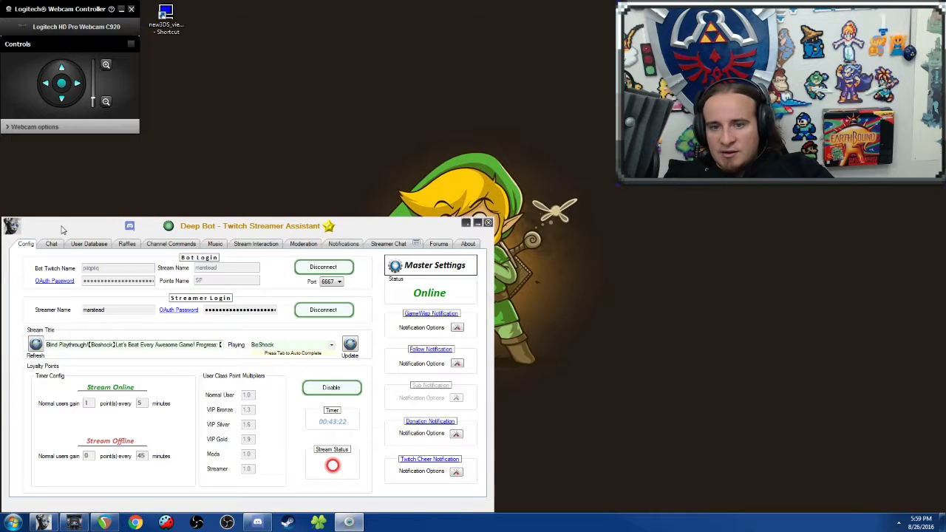
pyautogui.click(73, 522)
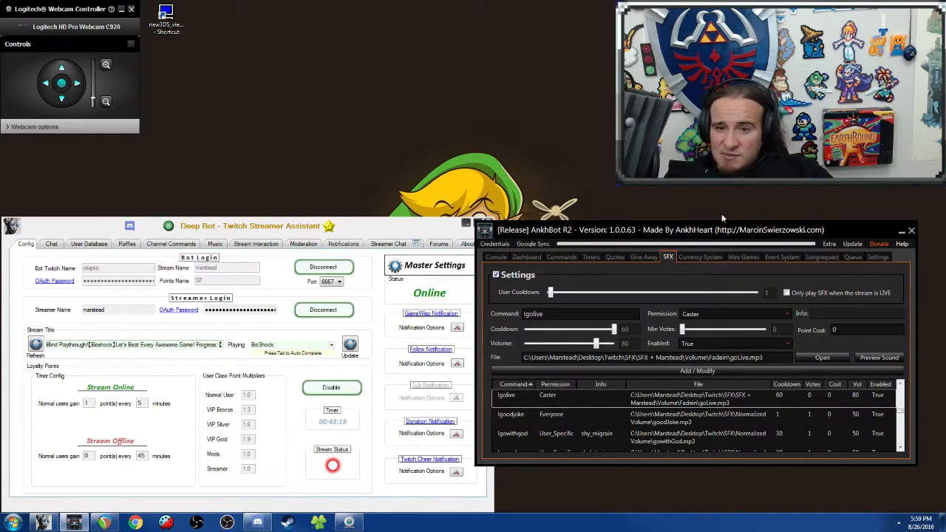
pyautogui.click(902, 231)
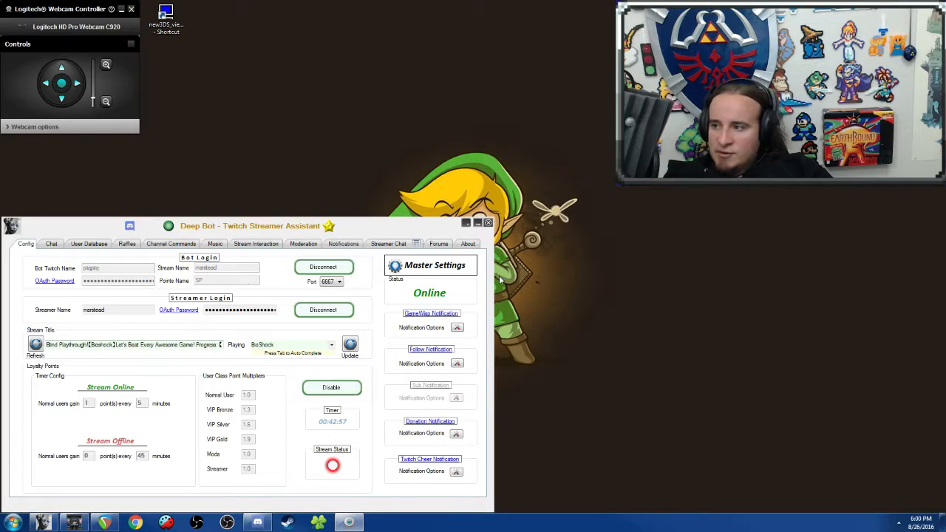
# Step: Review the general options and the user ranks in Deep Bot's Master Settings and save the settings
pyautogui.click(434, 265)
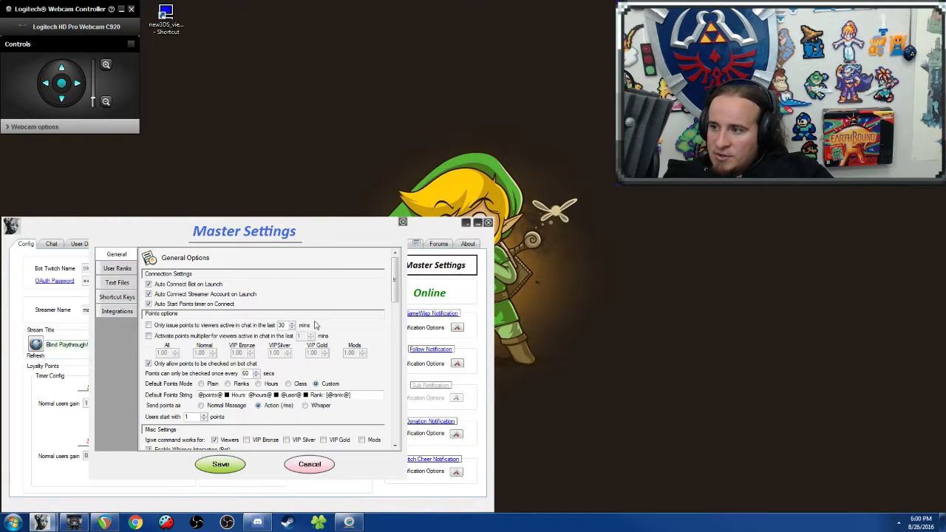
pyautogui.moveTo(396, 285); pyautogui.dragTo(394, 230)
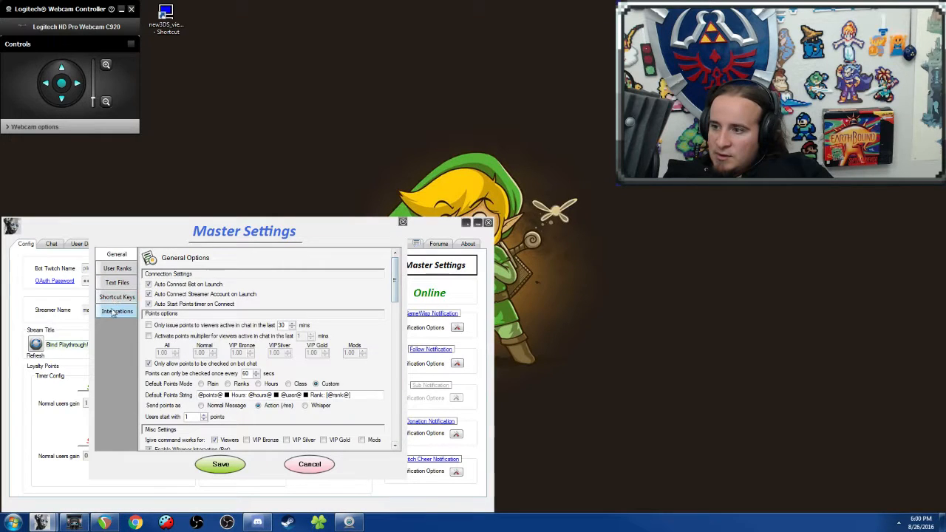
pyautogui.click(117, 268)
pyautogui.moveTo(395, 290); pyautogui.dragTo(399, 327)
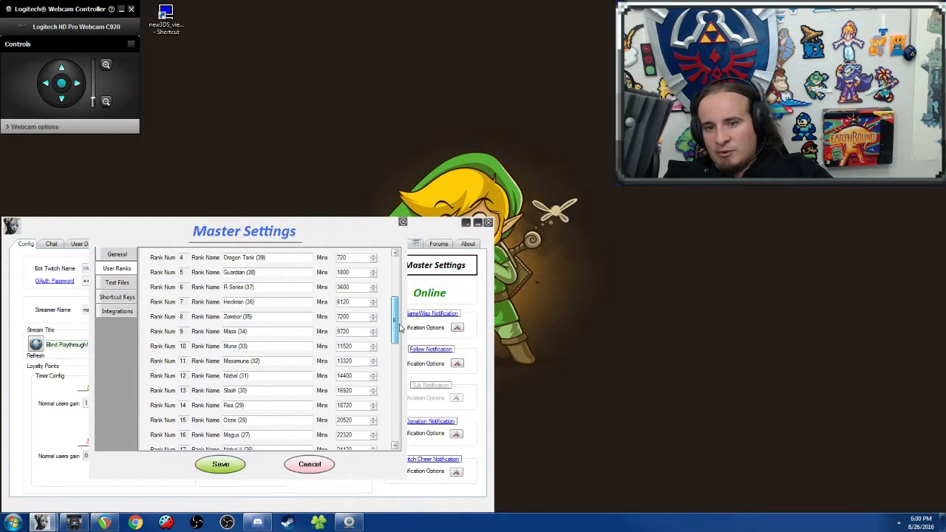
pyautogui.scroll(8, 388, 311)
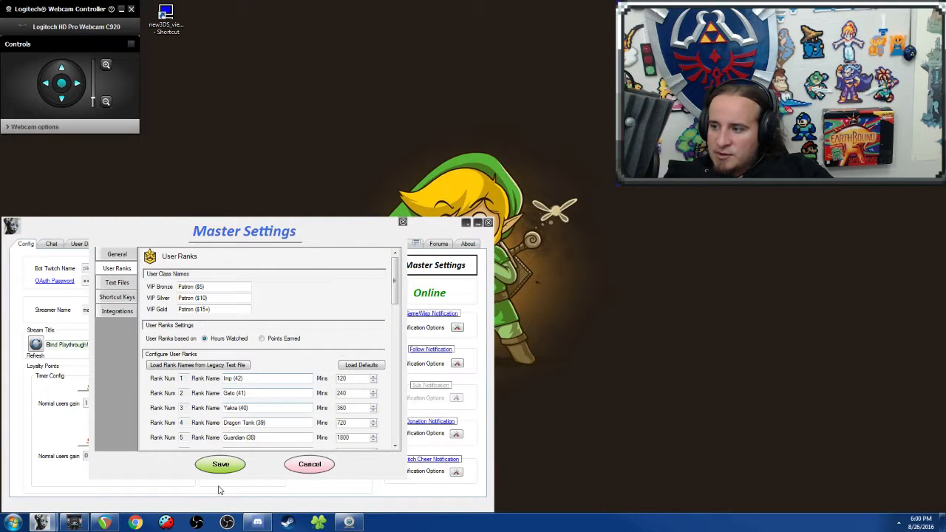
pyautogui.click(229, 463)
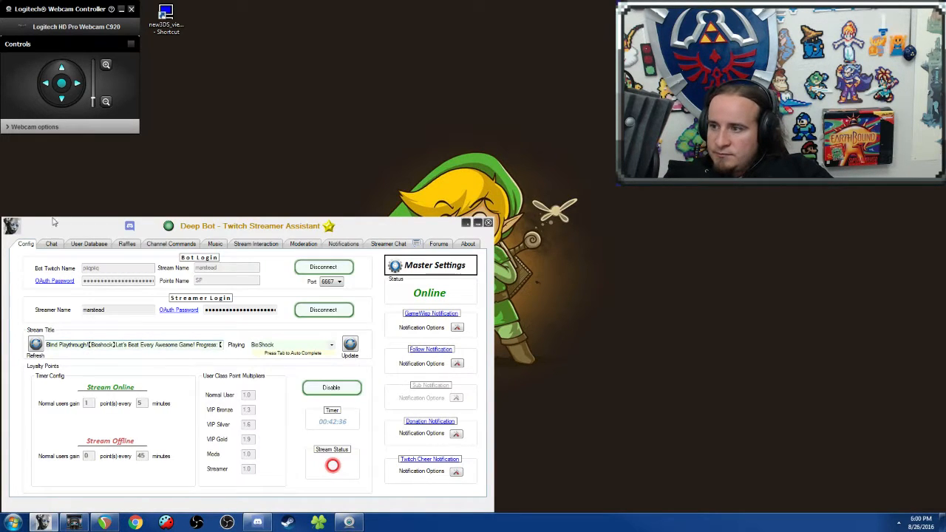
# Step: Review the viewer groups available for a custom point giveaway in the chat and cancel the giveaway
pyautogui.click(58, 246)
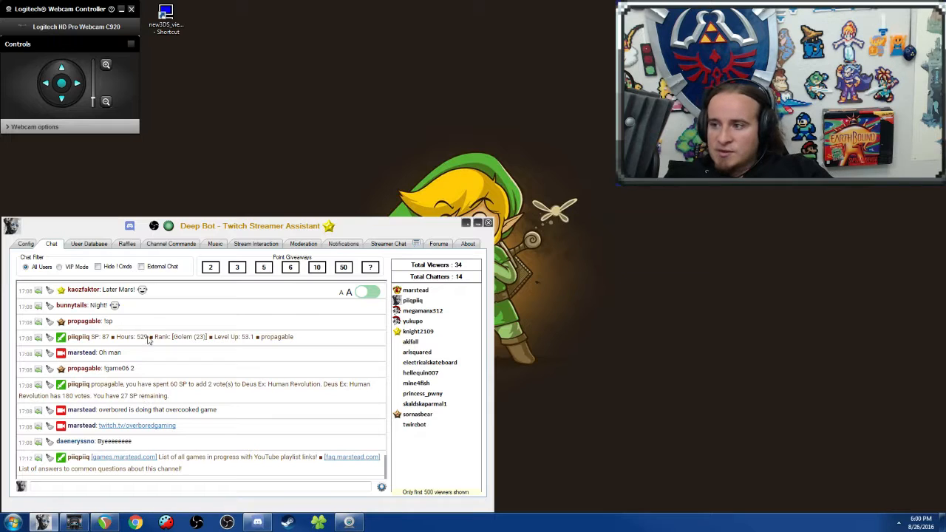
pyautogui.click(370, 266)
pyautogui.click(255, 325)
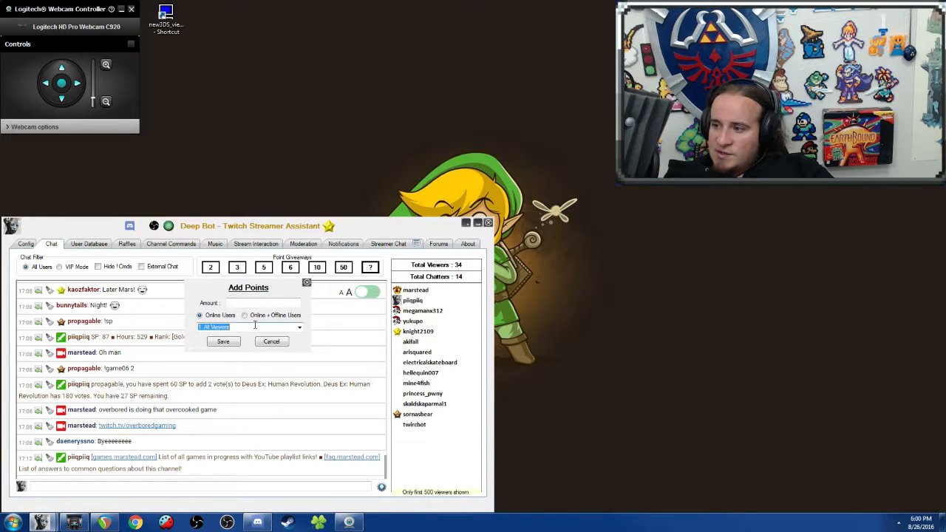
pyautogui.click(300, 327)
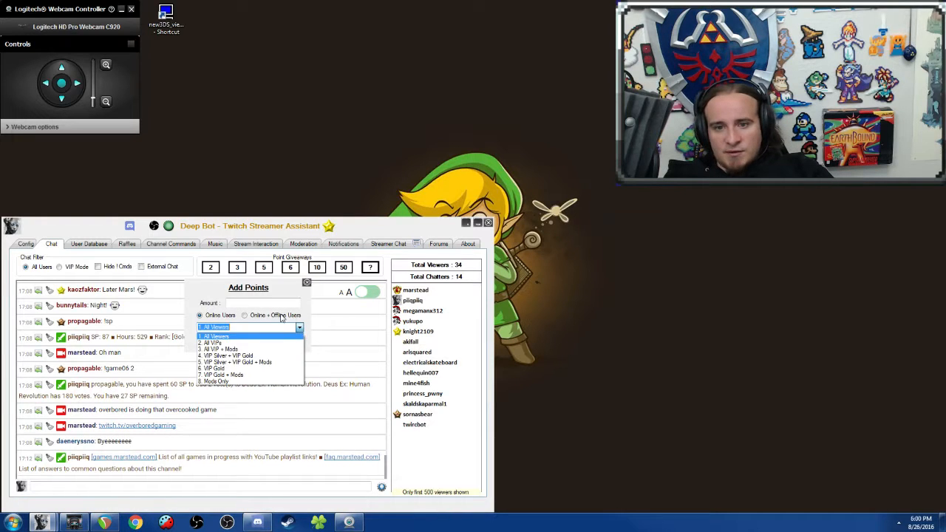
pyautogui.click(281, 316)
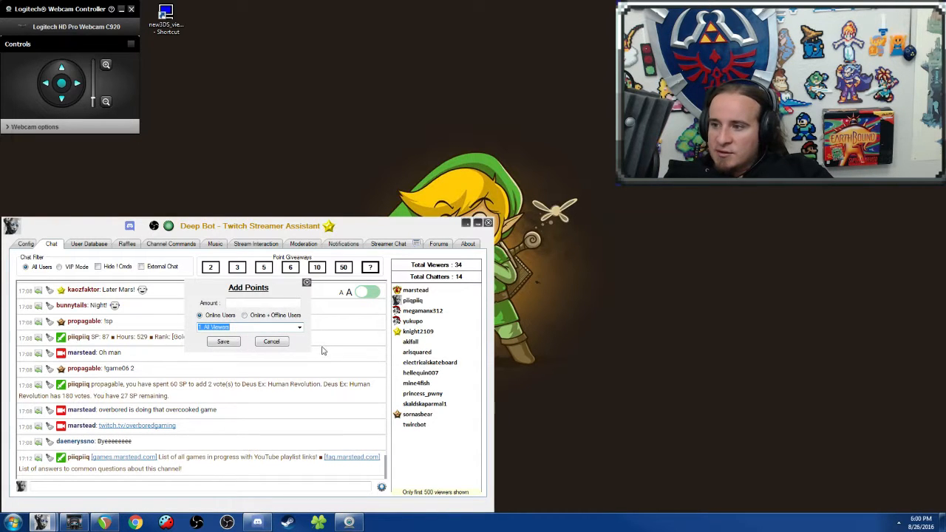
pyautogui.click(284, 343)
# Step: Examine the user database columns, from points, rank and join date across to last seen and custom join message
pyautogui.click(95, 242)
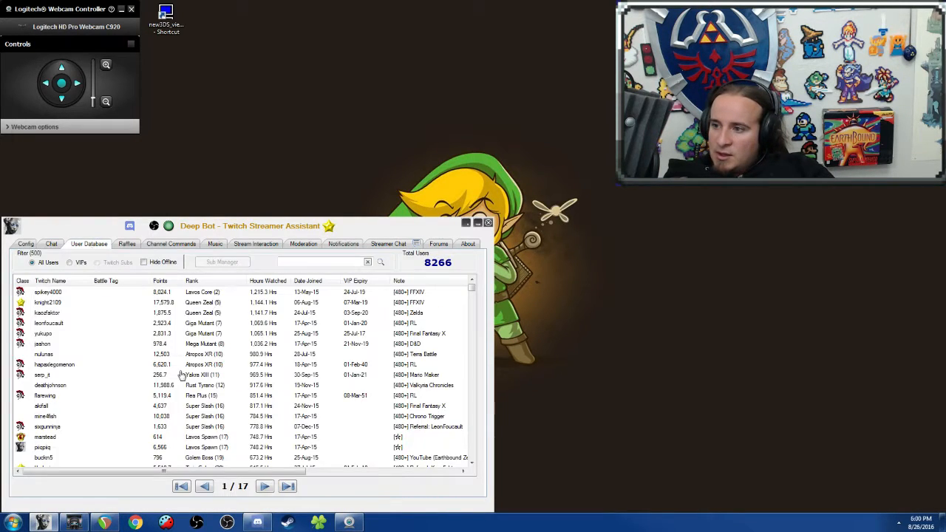
pyautogui.click(106, 337)
pyautogui.moveTo(264, 471); pyautogui.dragTo(217, 412)
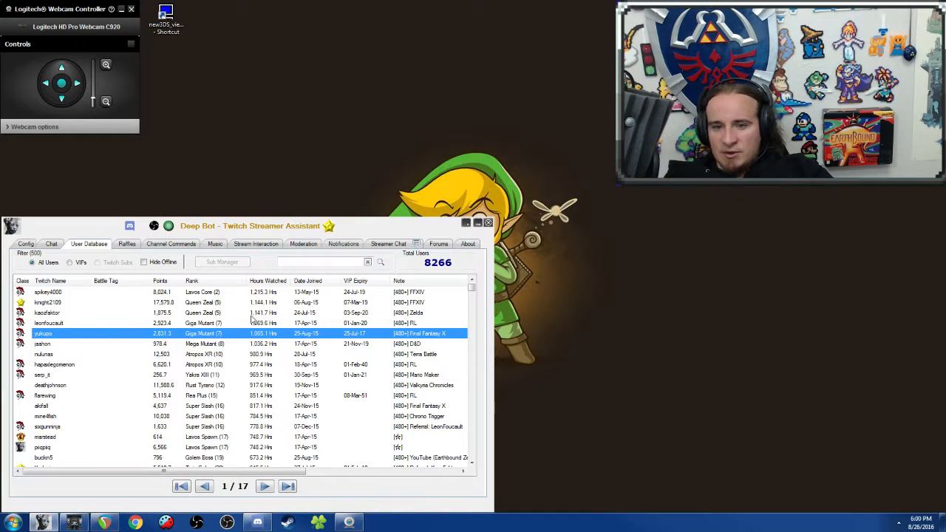
pyautogui.click(308, 302)
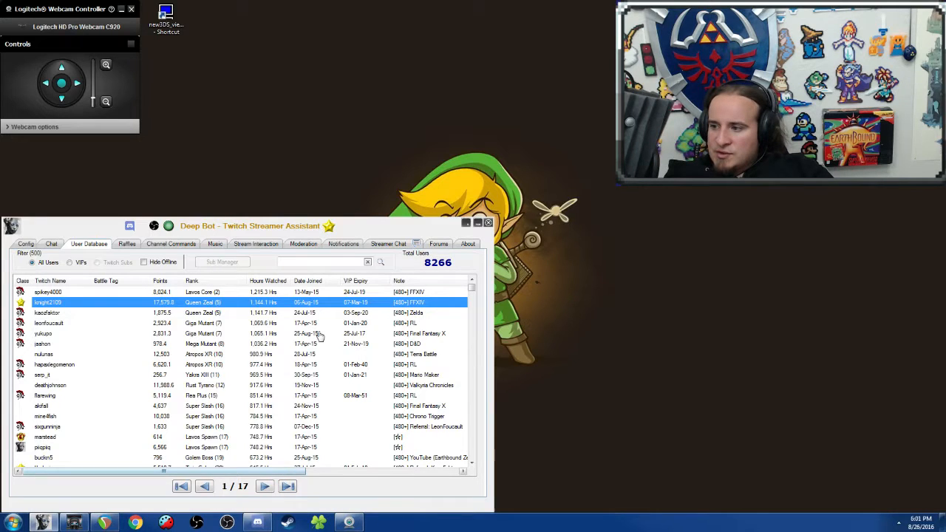
pyautogui.click(304, 418)
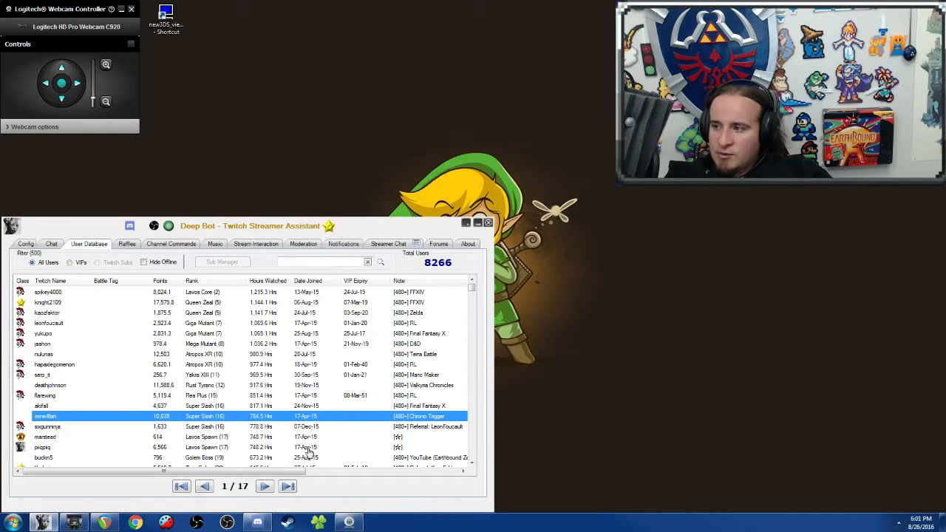
pyautogui.click(240, 293)
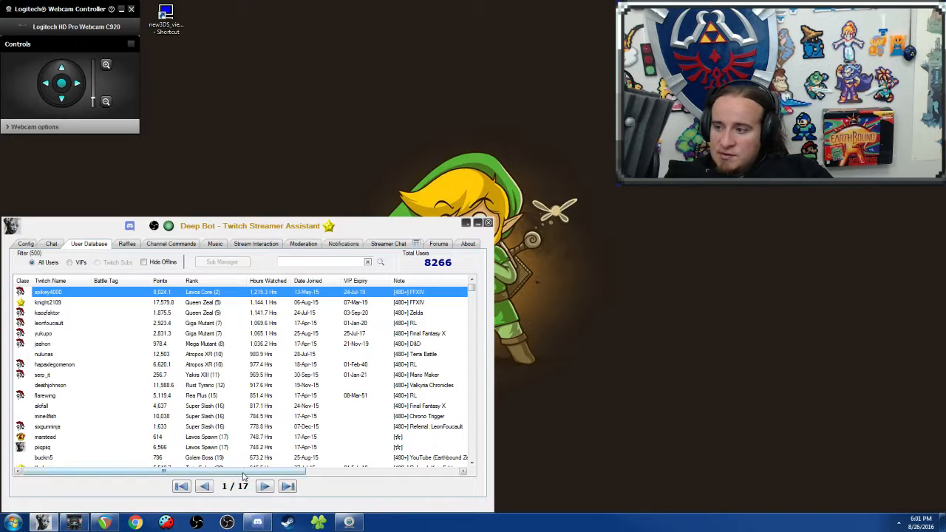
pyautogui.moveTo(248, 471); pyautogui.dragTo(406, 471)
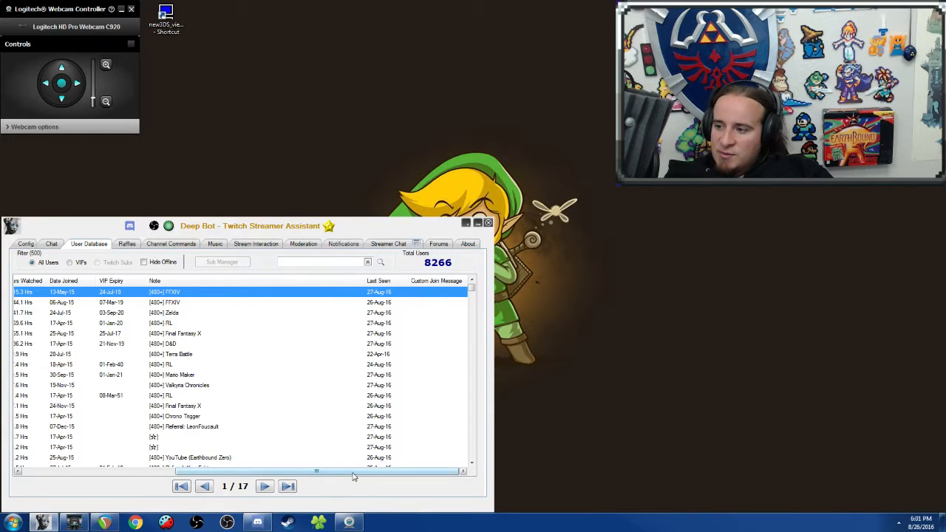
pyautogui.moveTo(353, 477); pyautogui.dragTo(102, 473)
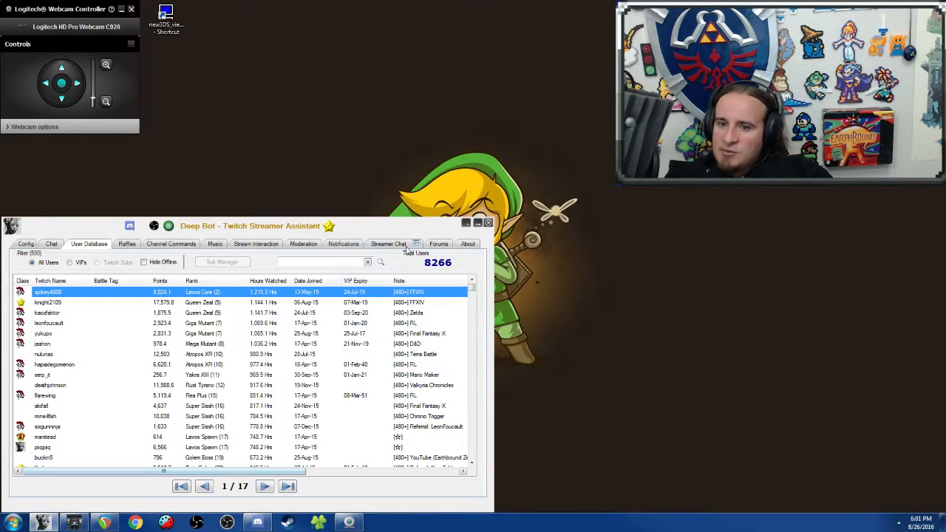
# Step: Examine the notes kept for several of the most-watching viewers in the user database
pyautogui.click(311, 365)
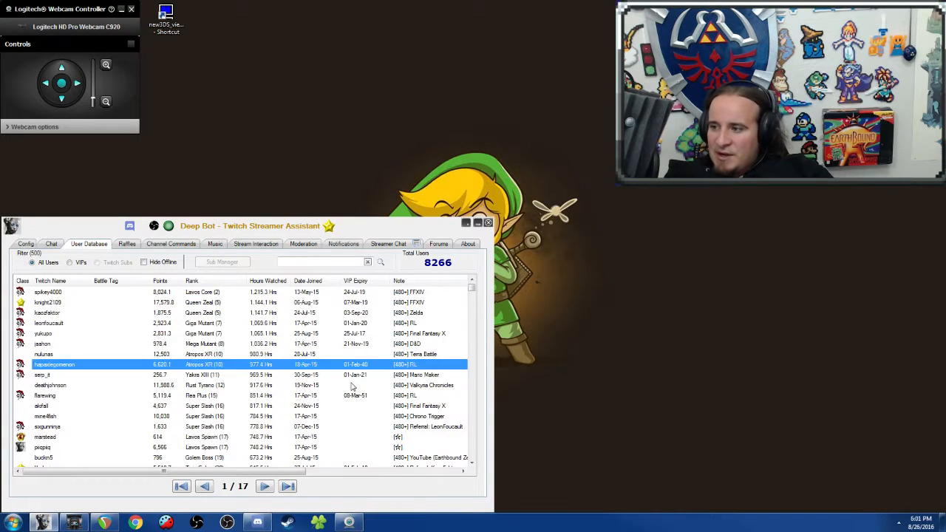
pyautogui.click(439, 324)
pyautogui.click(396, 386)
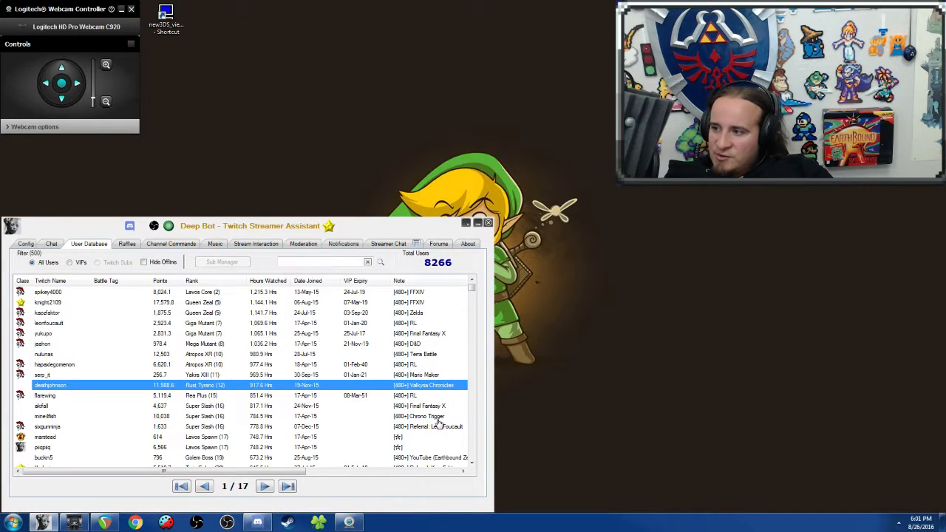
pyautogui.click(414, 305)
pyautogui.click(411, 294)
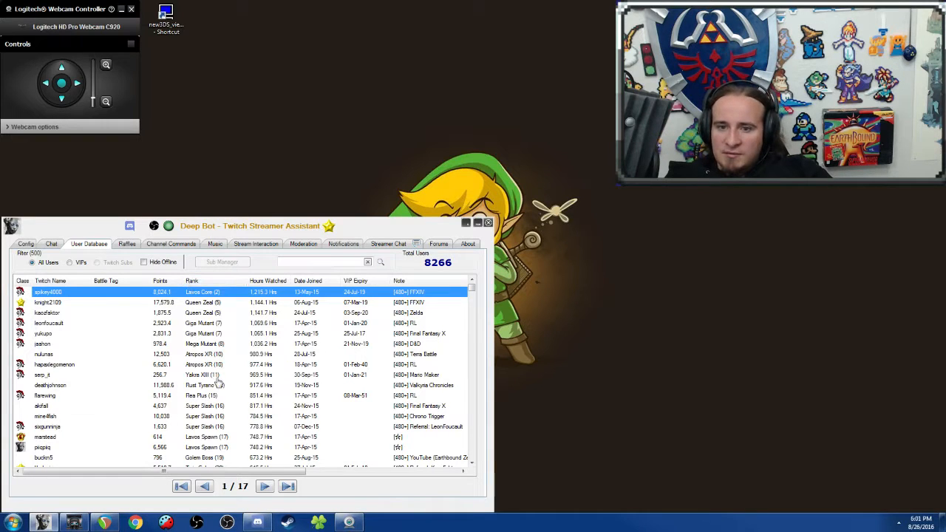
# Step: Look through the ranks and notes of lower-ranked viewers in the user database and return to the start of the list
pyautogui.scroll(-5, 433, 342)
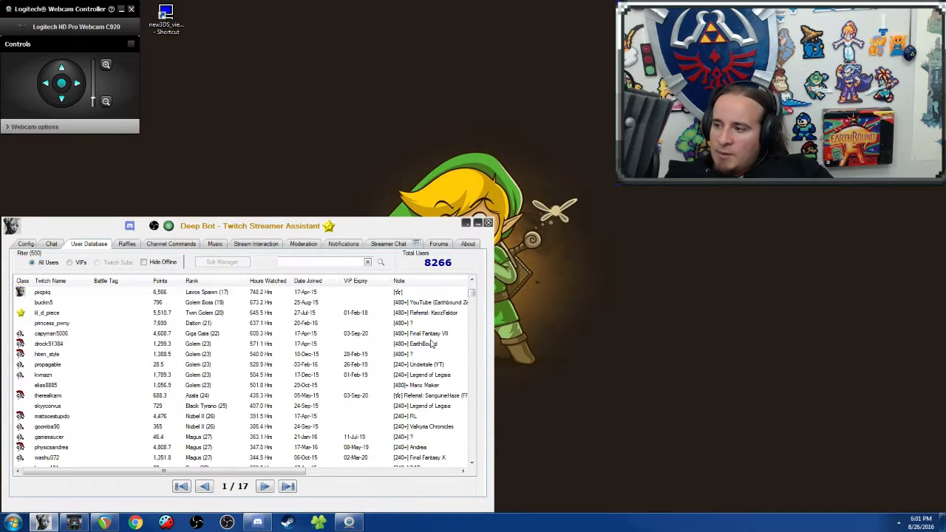
pyautogui.scroll(5, 433, 342)
pyautogui.scroll(-7, 431, 342)
pyautogui.scroll(-20, 432, 342)
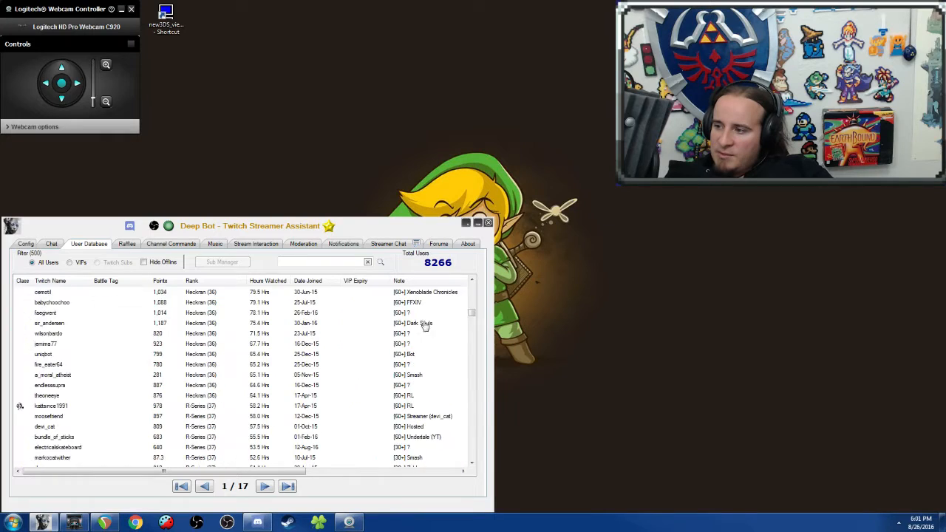
pyautogui.scroll(10, 378, 401)
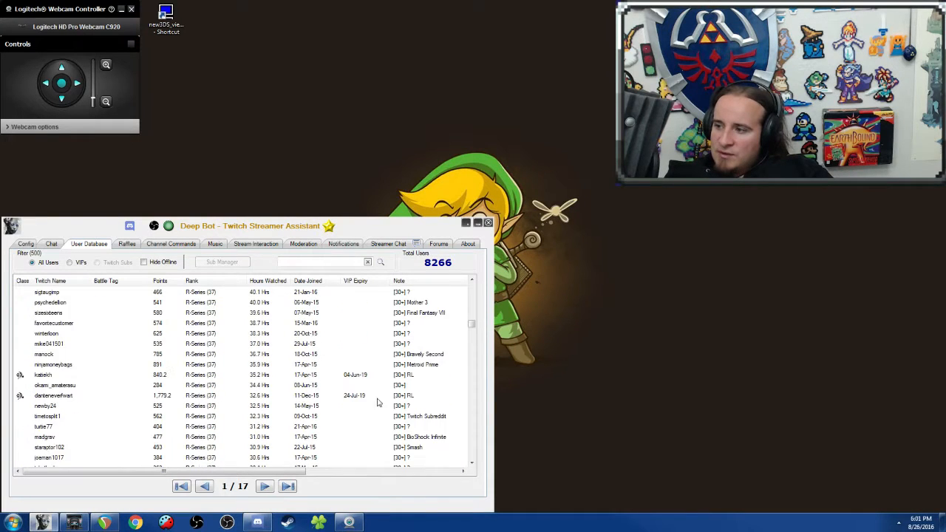
pyautogui.scroll(-20, 340, 390)
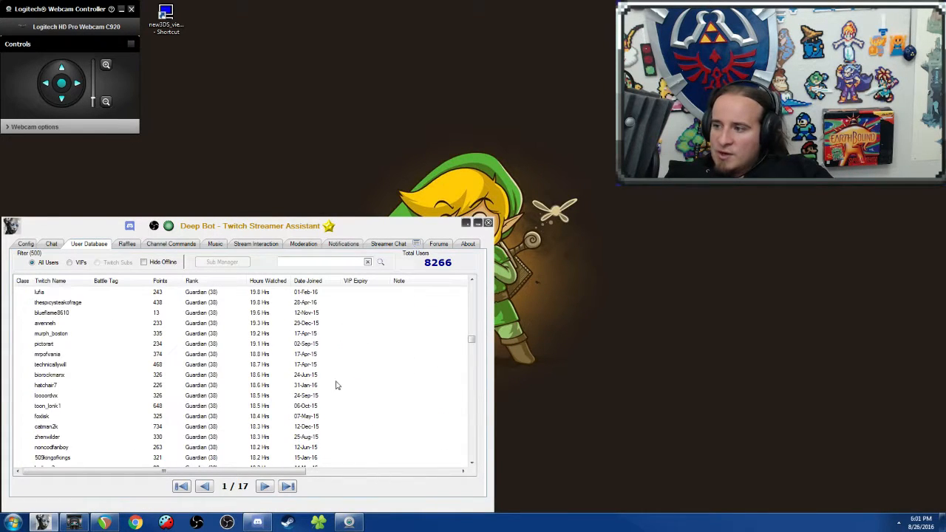
pyautogui.scroll(20, 348, 374)
pyautogui.scroll(20, 348, 374)
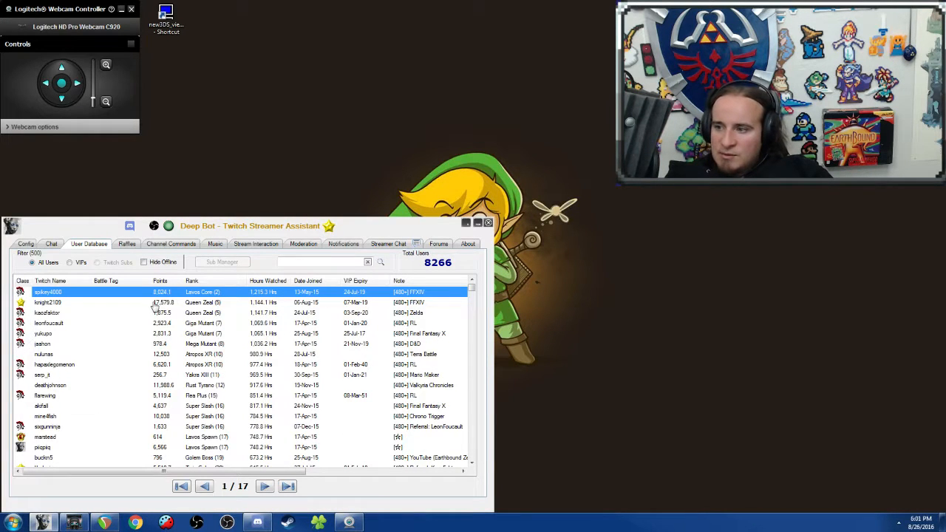
# Step: Look at the ticket raffle setup and the auction setup among the raffle tools
pyautogui.click(125, 244)
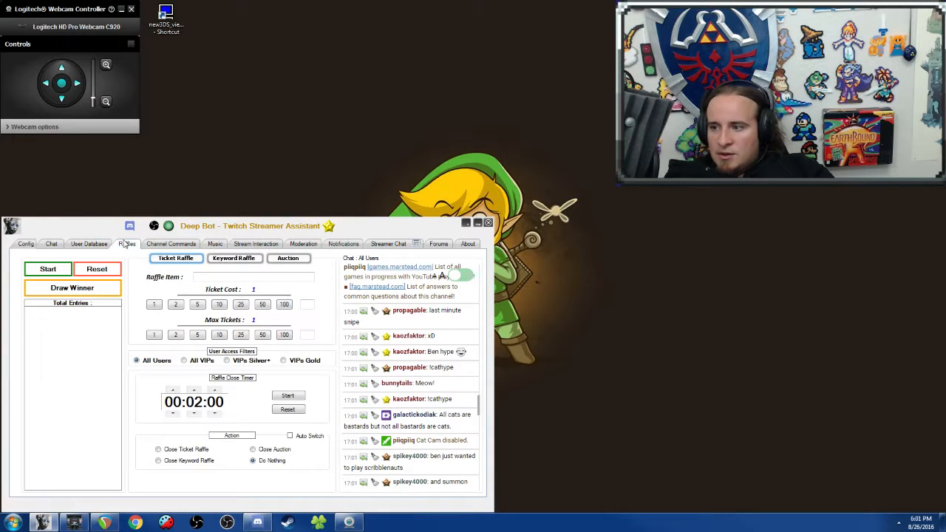
pyautogui.click(299, 262)
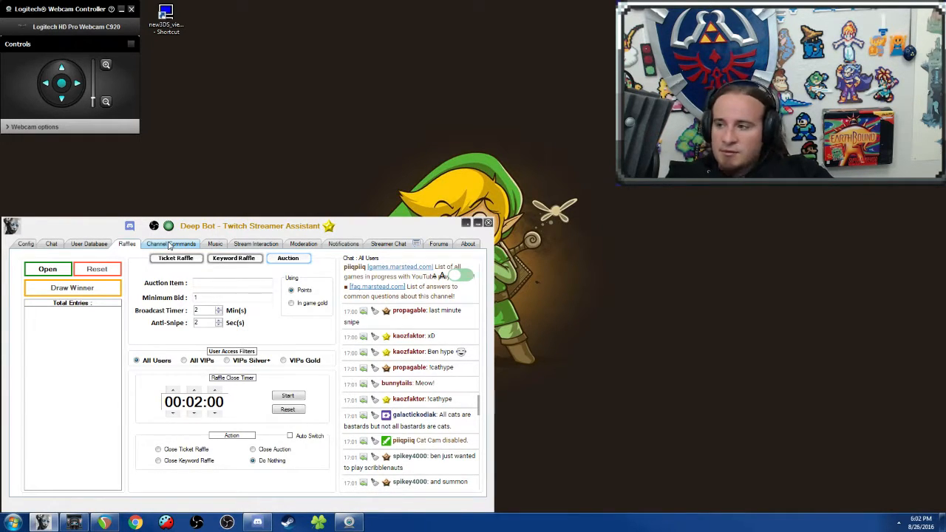
# Step: Look over the song request settings and the betting and mini games offered for stream interaction
pyautogui.click(215, 244)
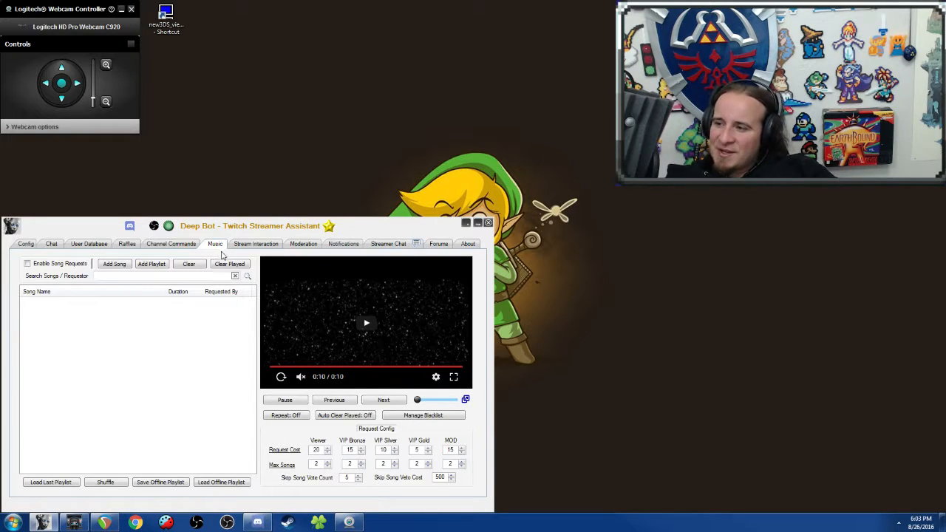
pyautogui.click(249, 246)
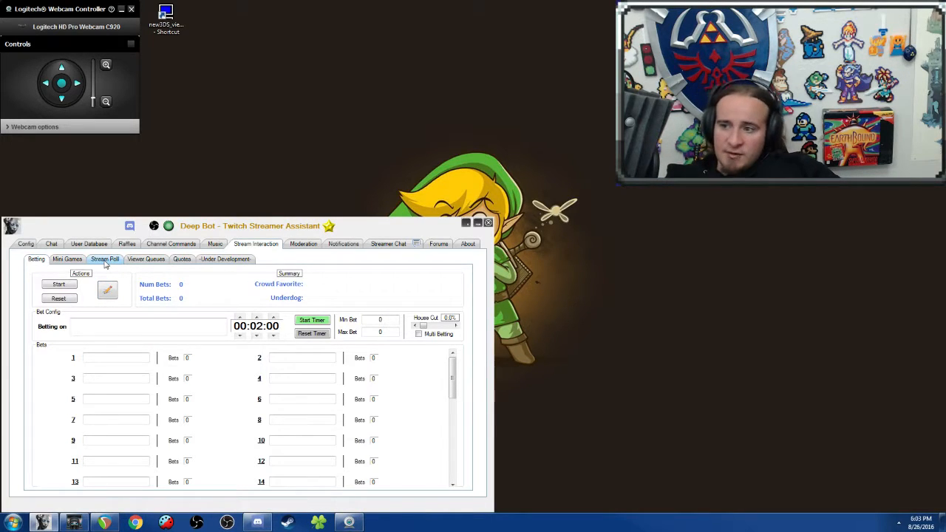
pyautogui.click(68, 260)
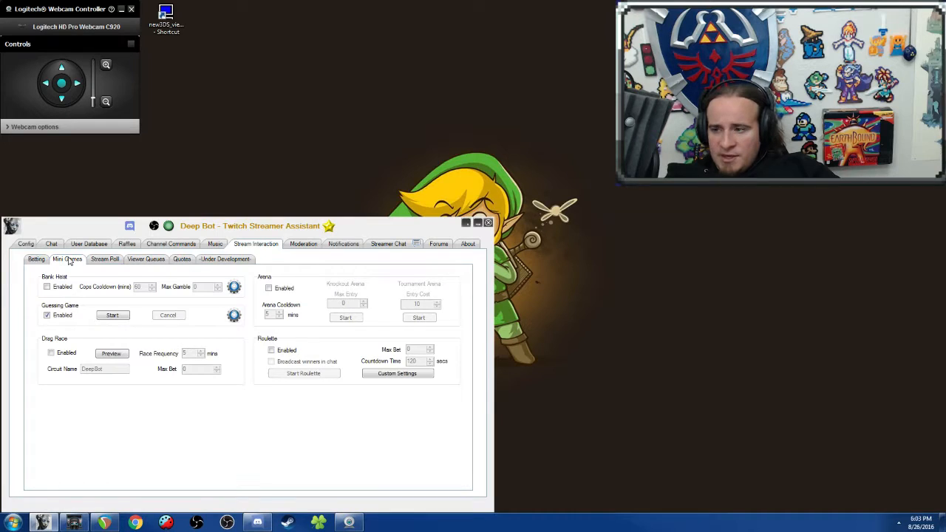
# Step: Disable the guessing game and look over the Bank Heist configuration without changing it
pyautogui.click(47, 315)
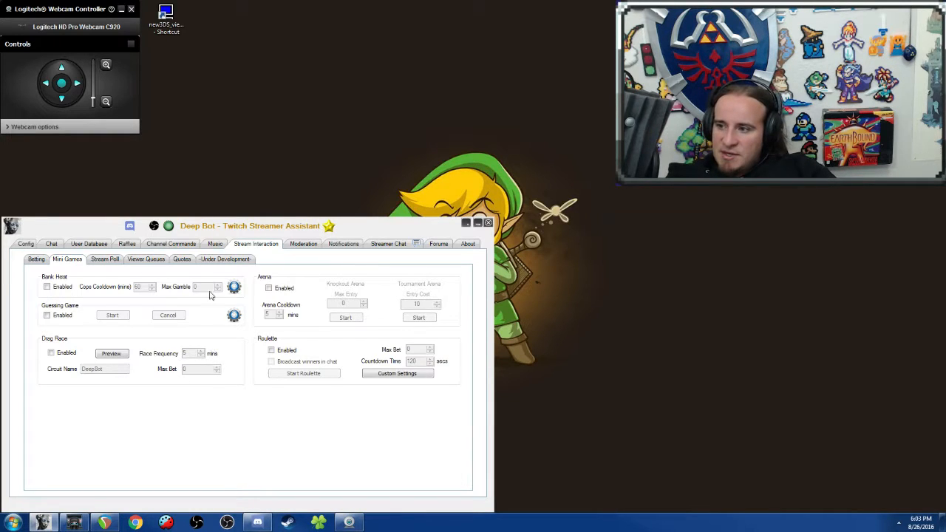
pyautogui.click(234, 288)
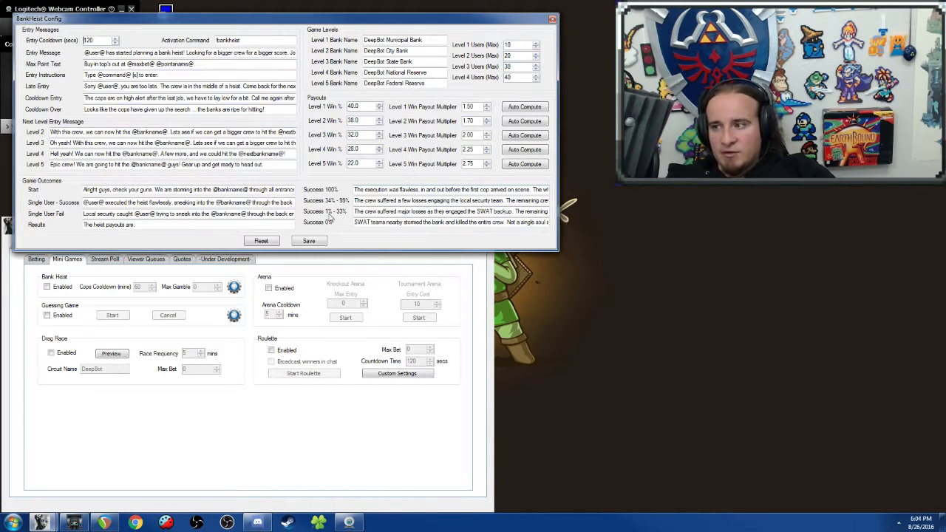
pyautogui.click(552, 20)
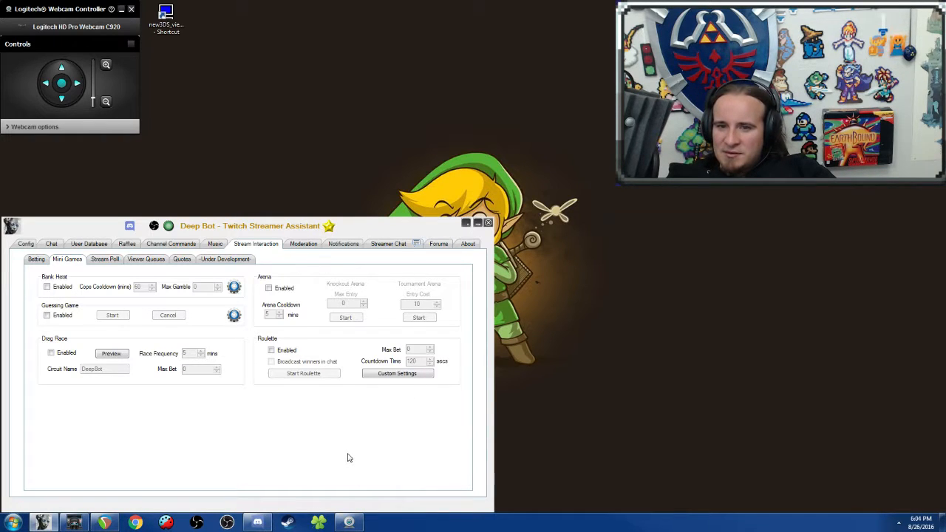
# Step: Look at the version information and the change log of the latest beta revision
pyautogui.click(468, 244)
pyautogui.click(465, 487)
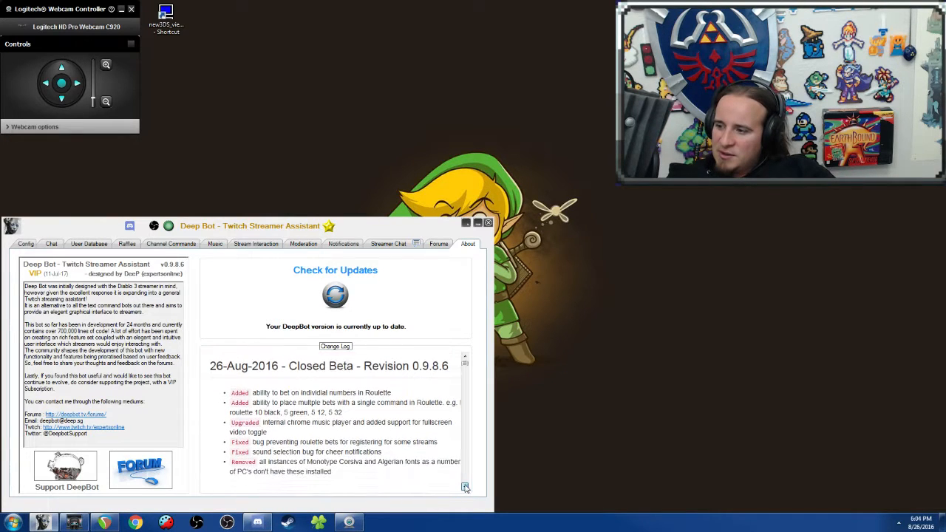
pyautogui.click(464, 487)
pyautogui.click(465, 357)
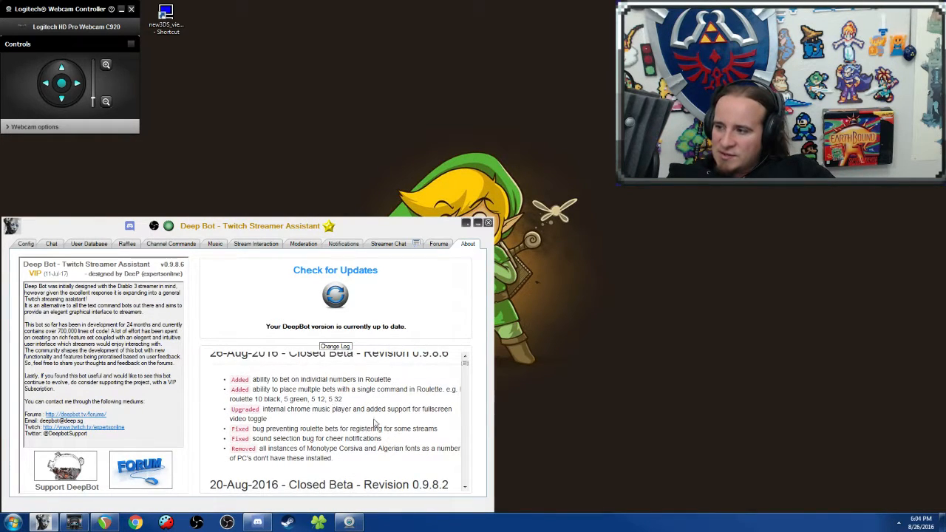
# Step: Create and start a stream poll on "Test" with the options Test1 and Test2
pyautogui.click(259, 246)
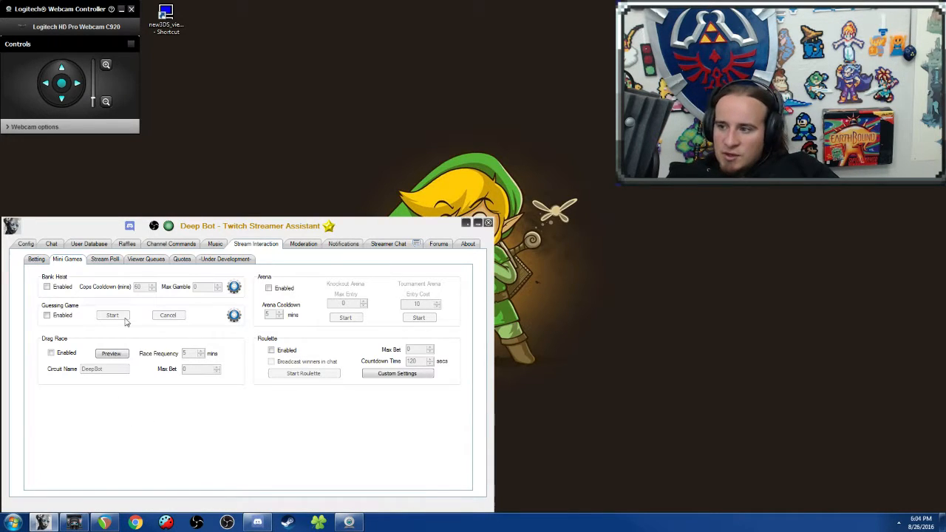
pyautogui.click(103, 259)
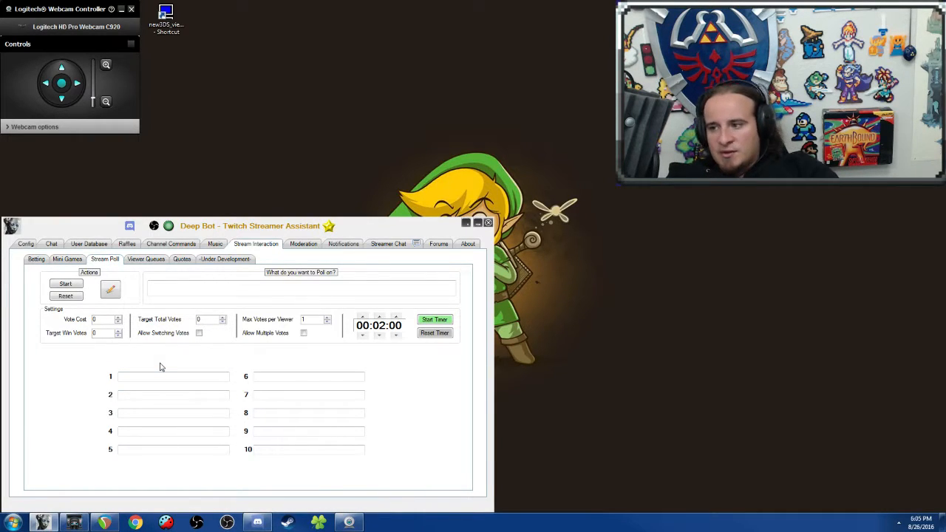
pyautogui.click(164, 290)
pyautogui.write('T')
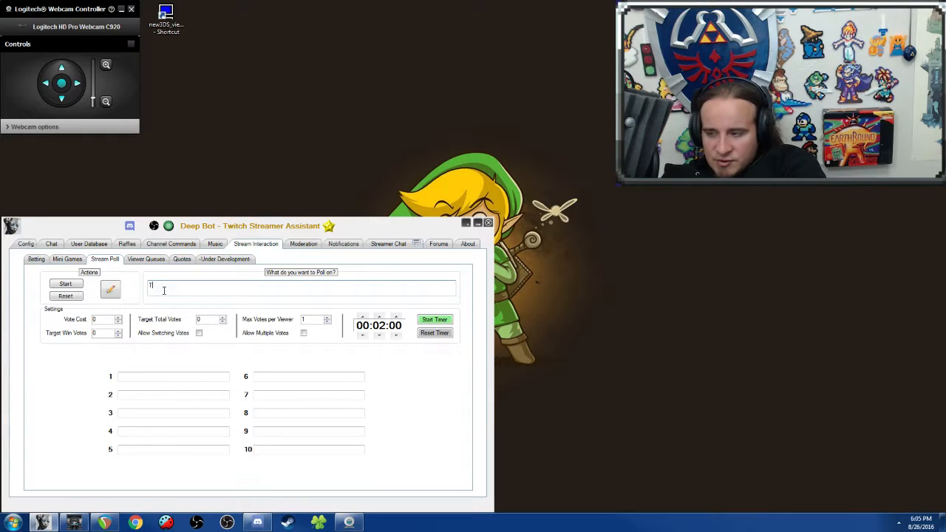
pyautogui.write('est')
pyautogui.click(138, 376)
pyautogui.write('Test1')
pyautogui.click(143, 392)
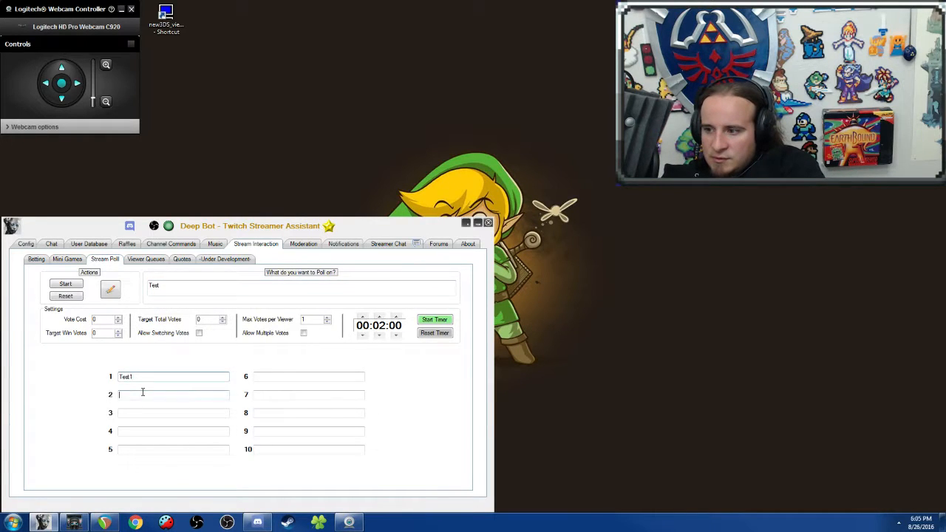
pyautogui.write('Test2')
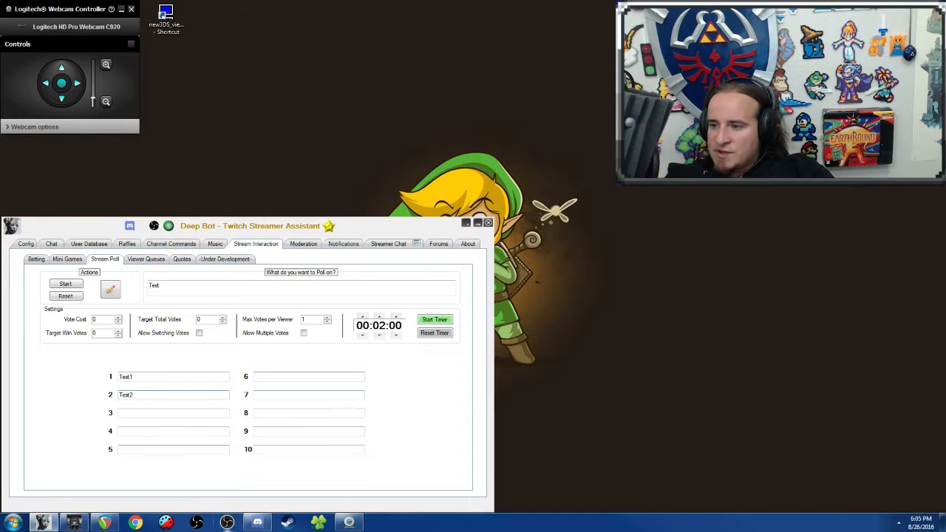
pyautogui.click(65, 284)
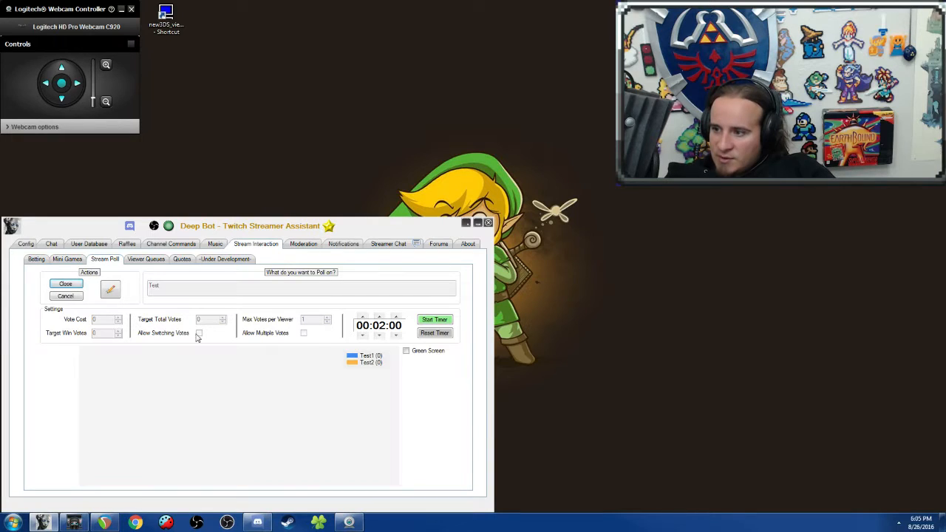
# Step: Send the votes "!vote test1" and "!vote 1" in the channel chat
pyautogui.click(52, 244)
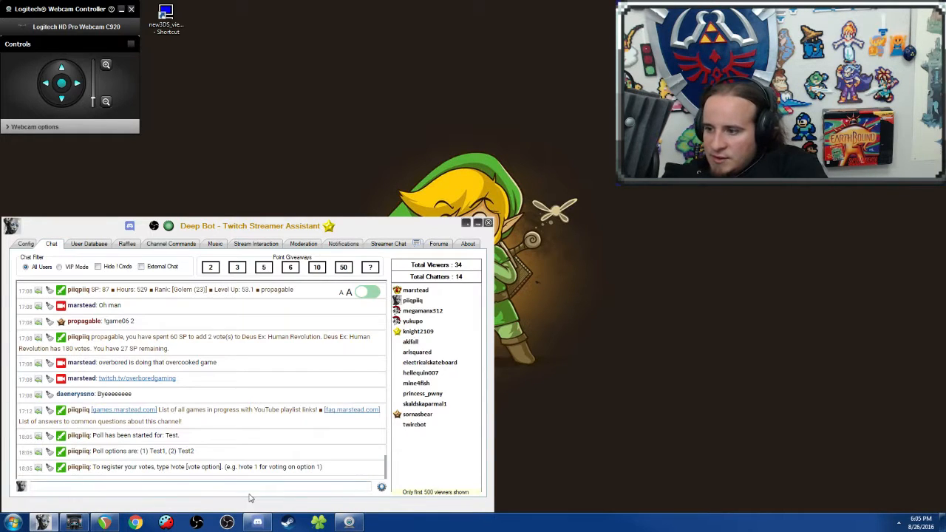
pyautogui.click(224, 486)
pyautogui.write('!vote test1')
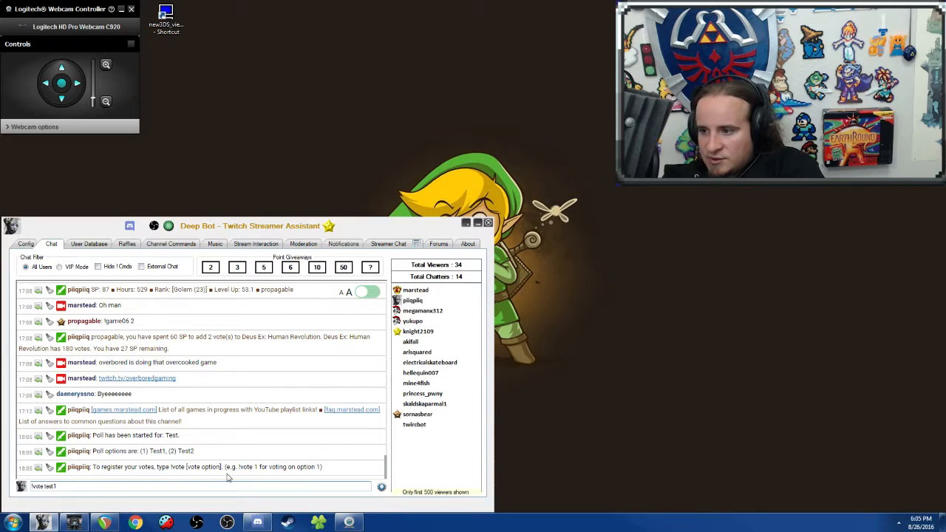
pyautogui.press('Return')
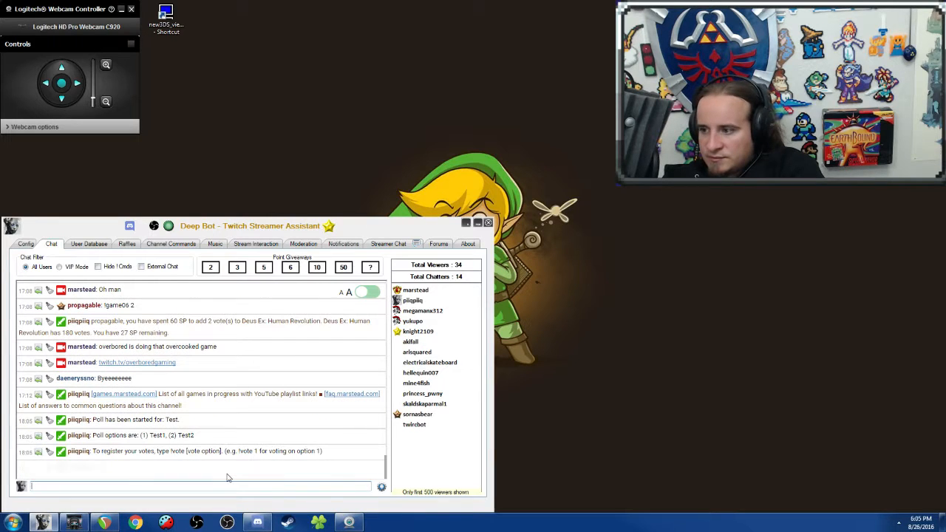
pyautogui.write('!vote 1')
pyautogui.press('Return')
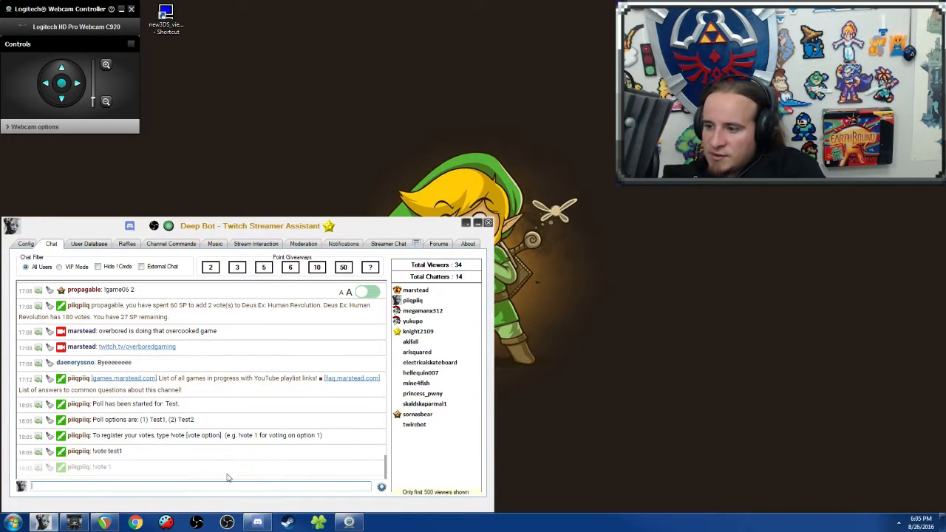
# Step: View the poll's result chart, try its green screen background on and off, and close the poll
pyautogui.click(257, 245)
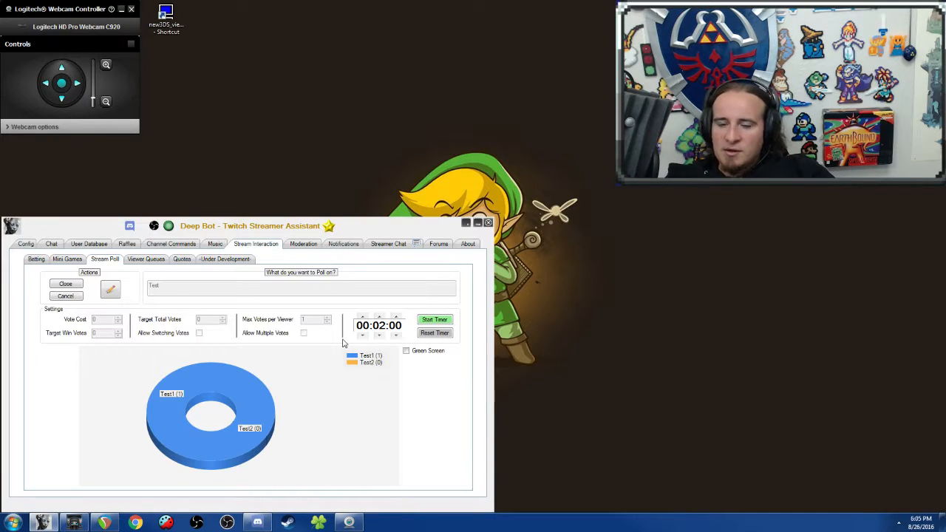
pyautogui.click(430, 351)
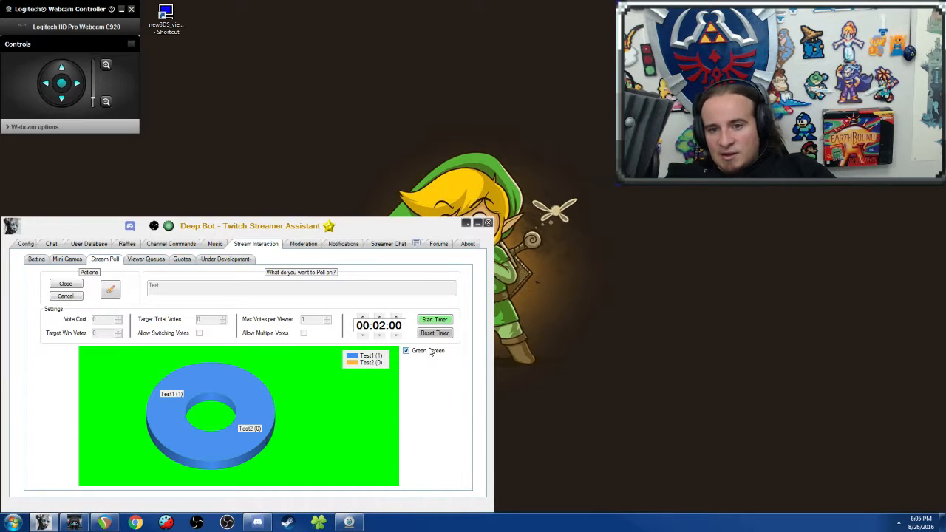
pyautogui.click(429, 352)
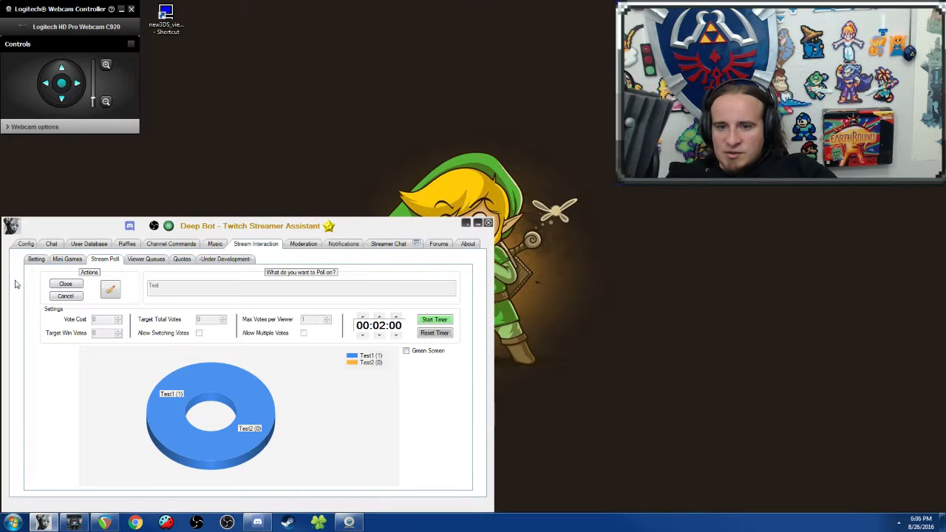
pyautogui.click(65, 285)
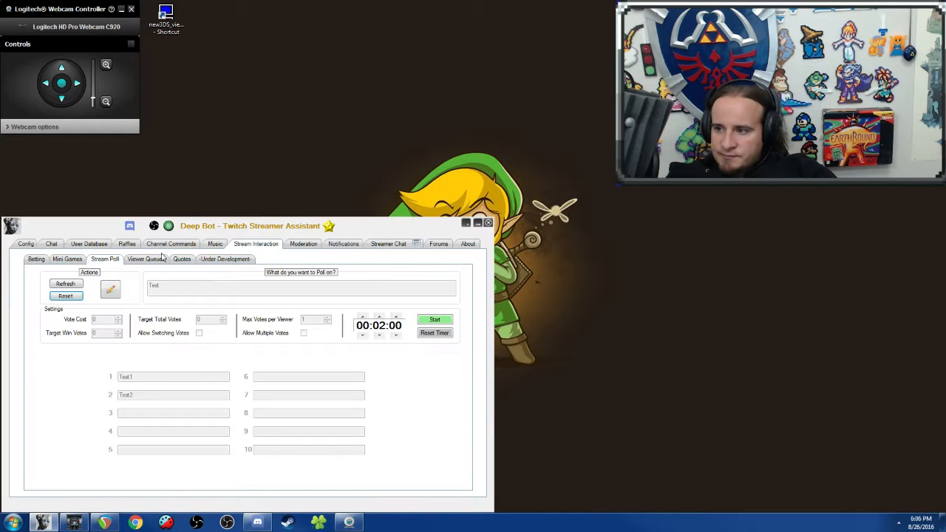
# Step: Look over the viewer queue settings, including the keyword and the list of queued viewers
pyautogui.click(159, 259)
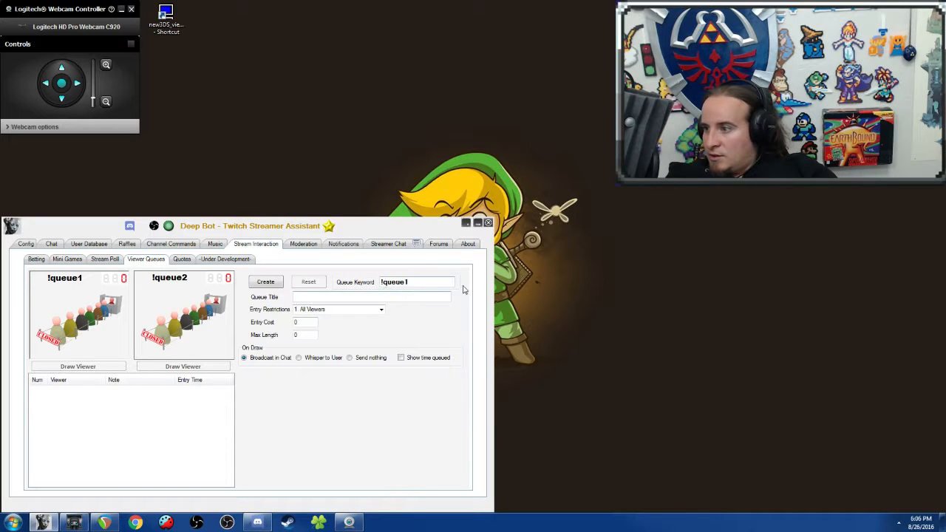
pyautogui.doubleClick(434, 283)
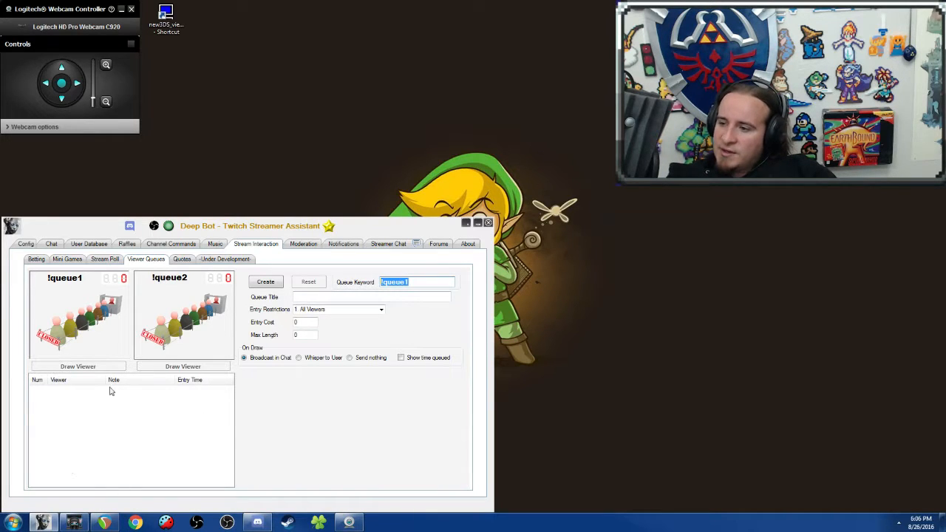
pyautogui.click(69, 417)
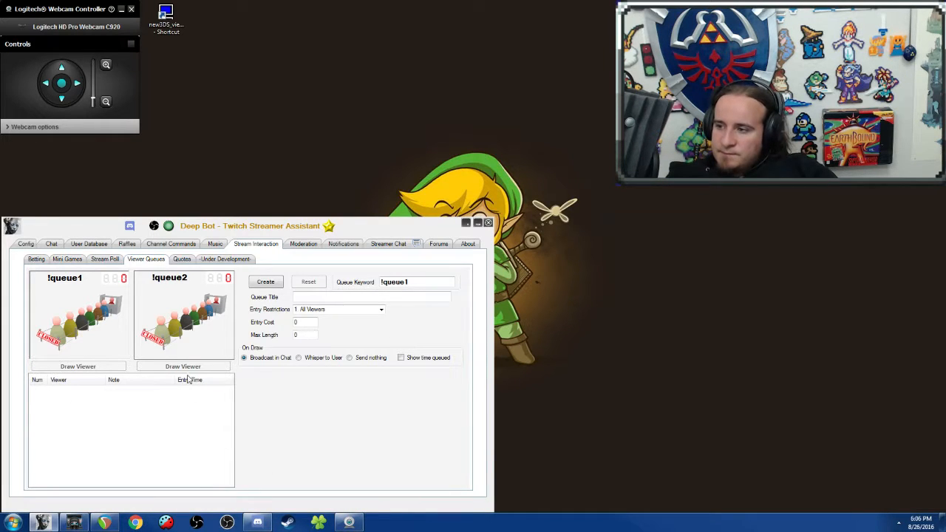
# Step: Go to the newest entries in the saved quotes list and widen the number column to fit the full quote numbers
pyautogui.click(181, 260)
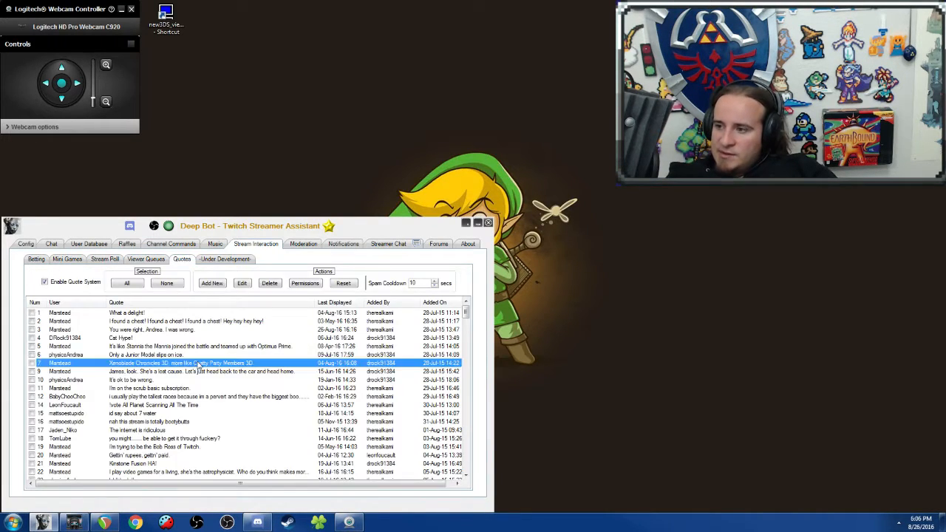
pyautogui.scroll(-15, 221, 362)
pyautogui.click(273, 371)
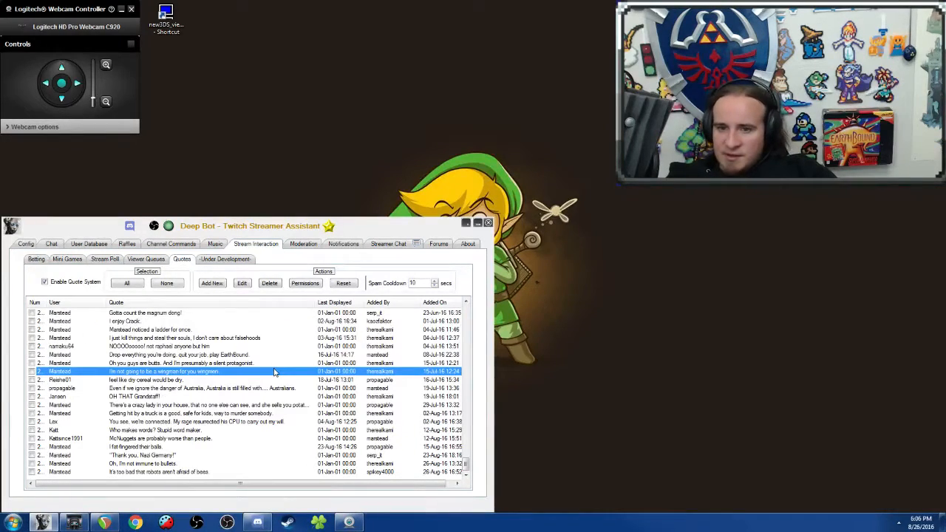
pyautogui.doubleClick(46, 305)
pyautogui.click(128, 380)
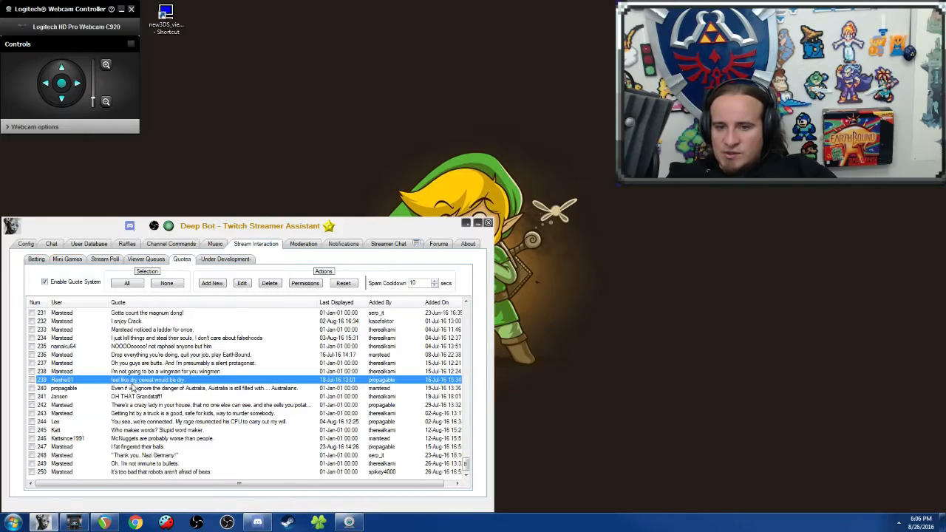
# Step: Look through the oldest saved quotes, including who added each one and when
pyautogui.scroll(20, 218, 405)
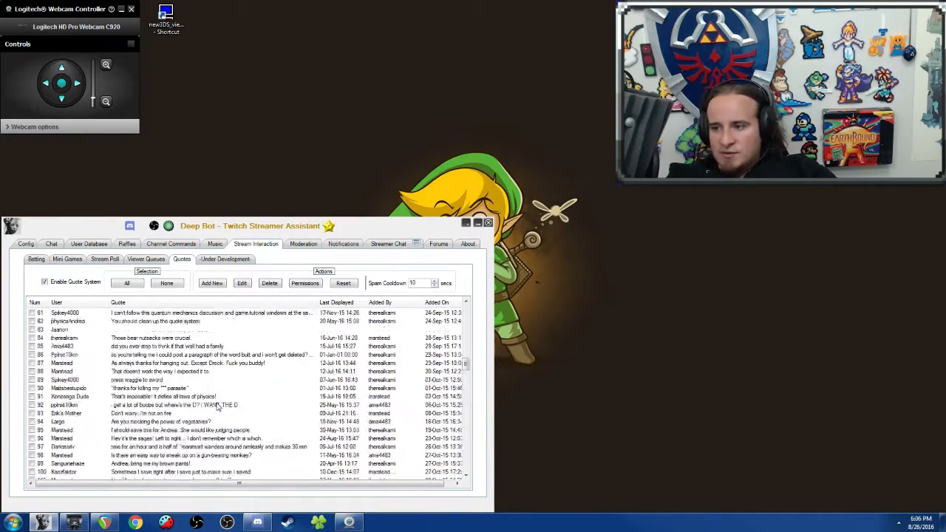
pyautogui.scroll(20, 218, 405)
pyautogui.click(116, 339)
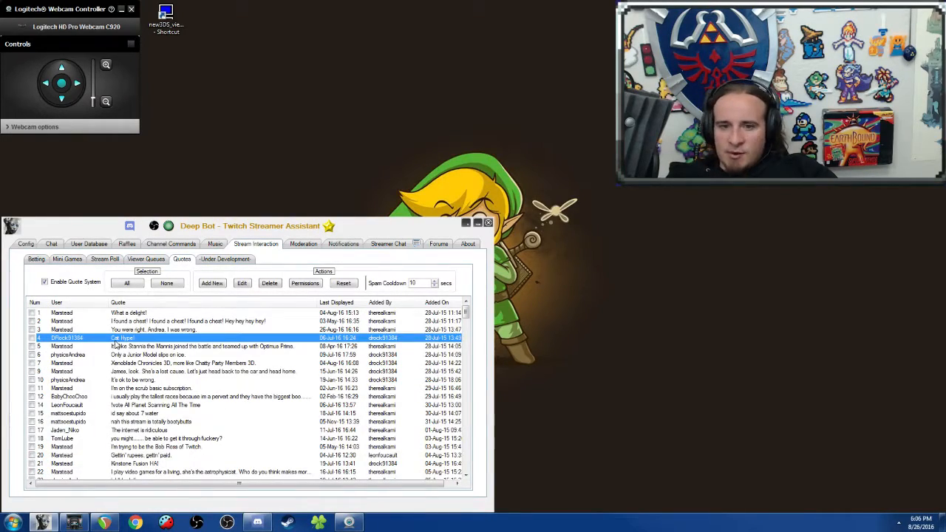
pyautogui.click(57, 330)
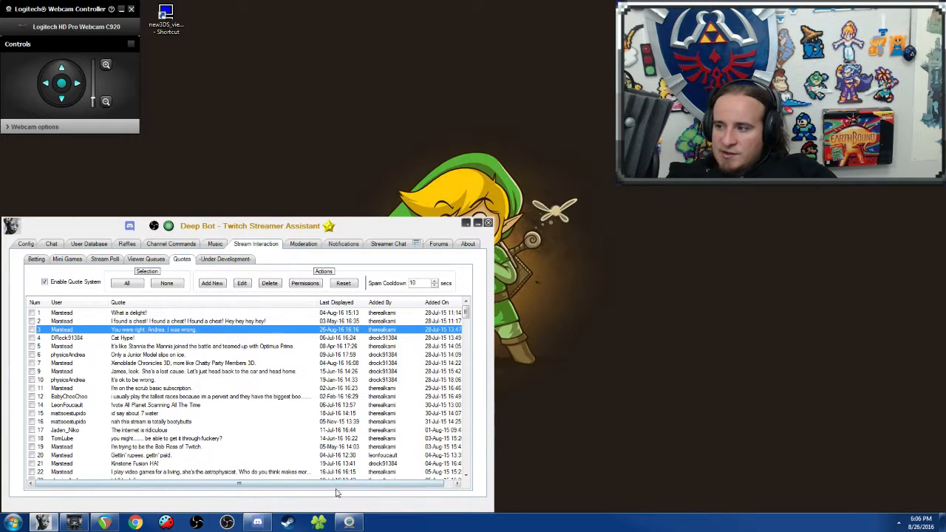
pyautogui.moveTo(399, 486); pyautogui.dragTo(421, 476)
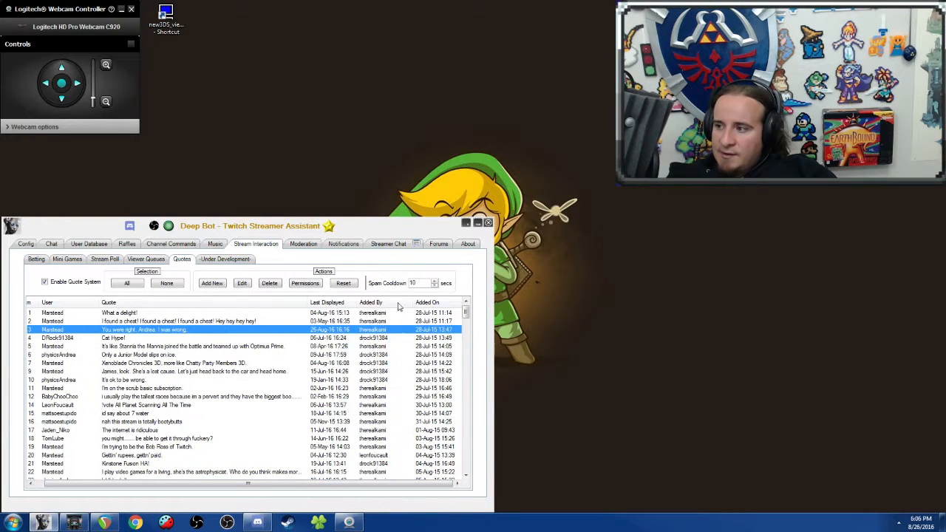
pyautogui.moveTo(340, 484); pyautogui.dragTo(253, 481)
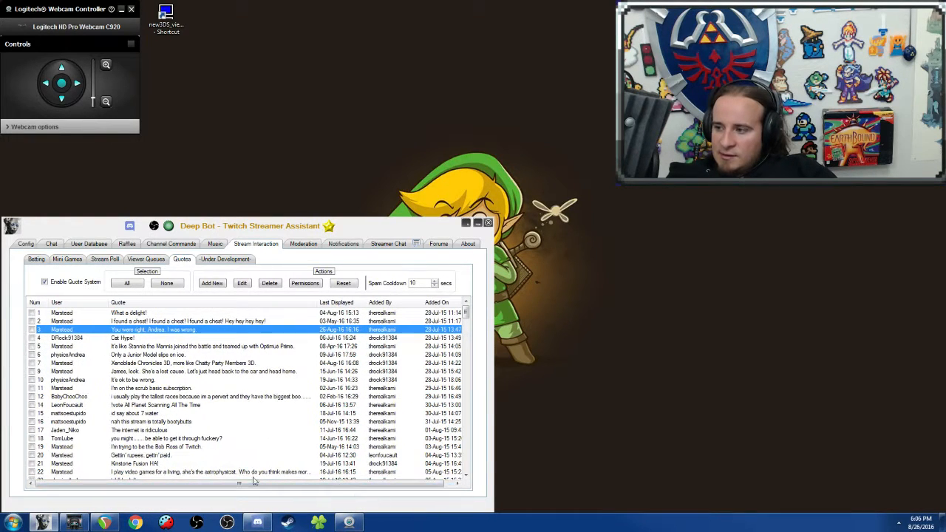
pyautogui.click(148, 316)
pyautogui.click(222, 421)
# Step: Look over the moderation settings for link protection, banned words and spam protection
pyautogui.click(296, 244)
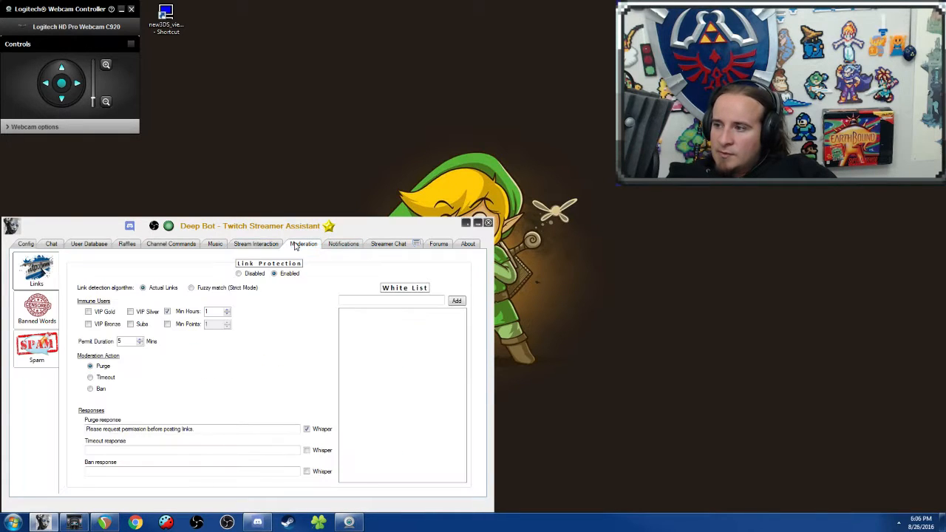
pyautogui.click(36, 309)
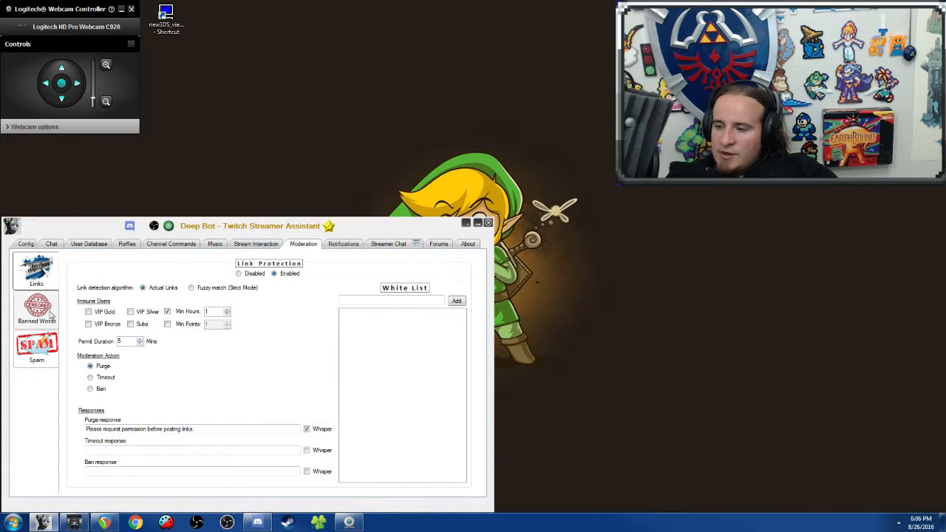
pyautogui.click(28, 268)
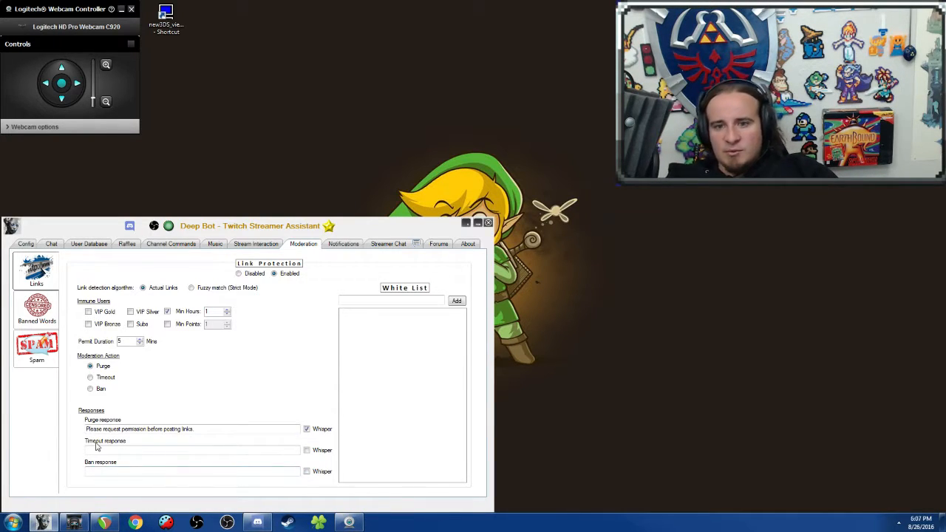
pyautogui.click(53, 320)
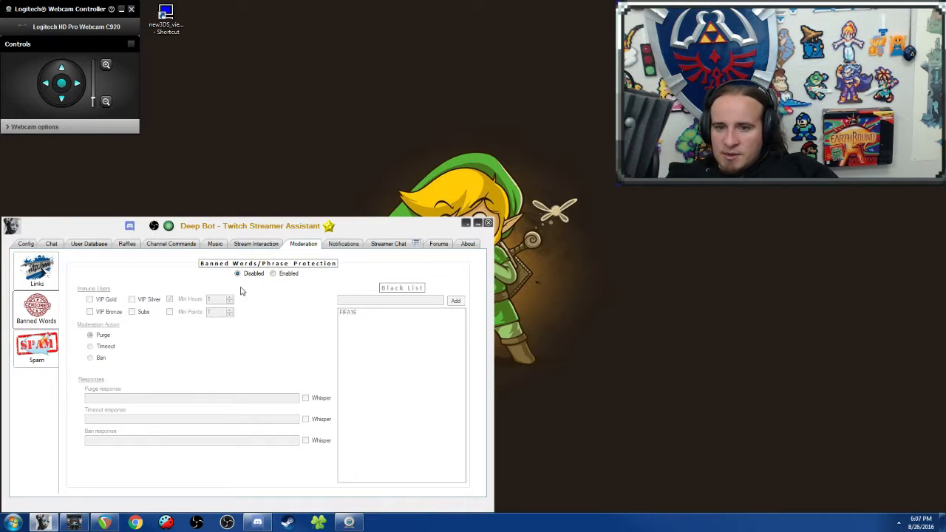
pyautogui.click(34, 361)
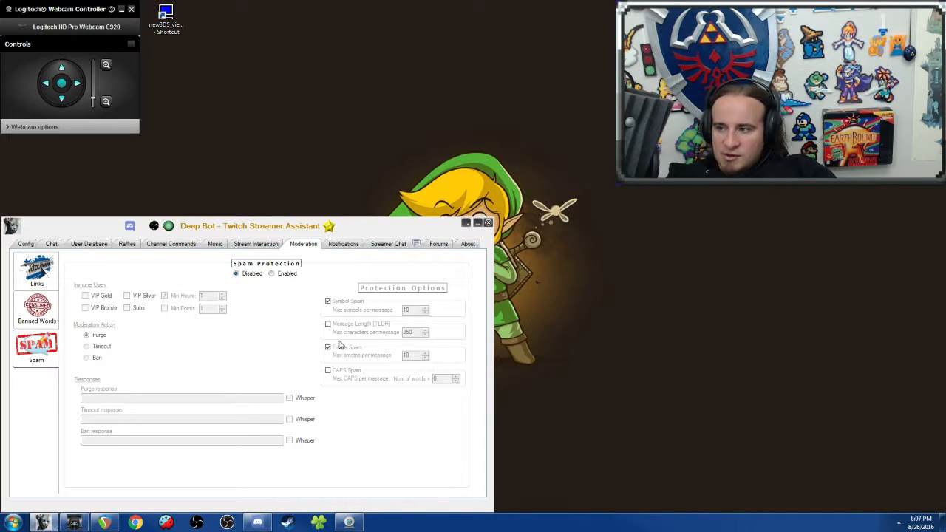
# Step: Look through the streamer chat and the recent messages in the general channel of the DeepBot Discord server
pyautogui.click(340, 245)
pyautogui.click(387, 244)
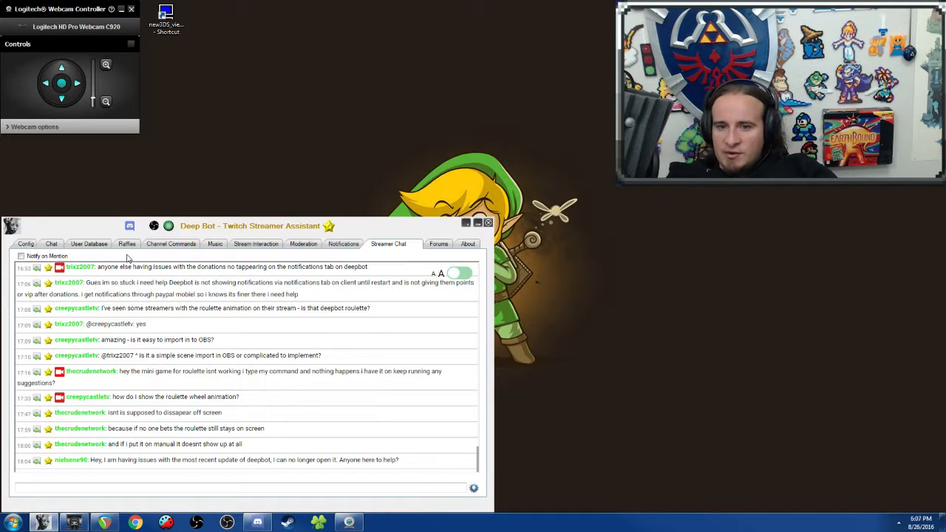
pyautogui.click(257, 523)
pyautogui.click(352, 226)
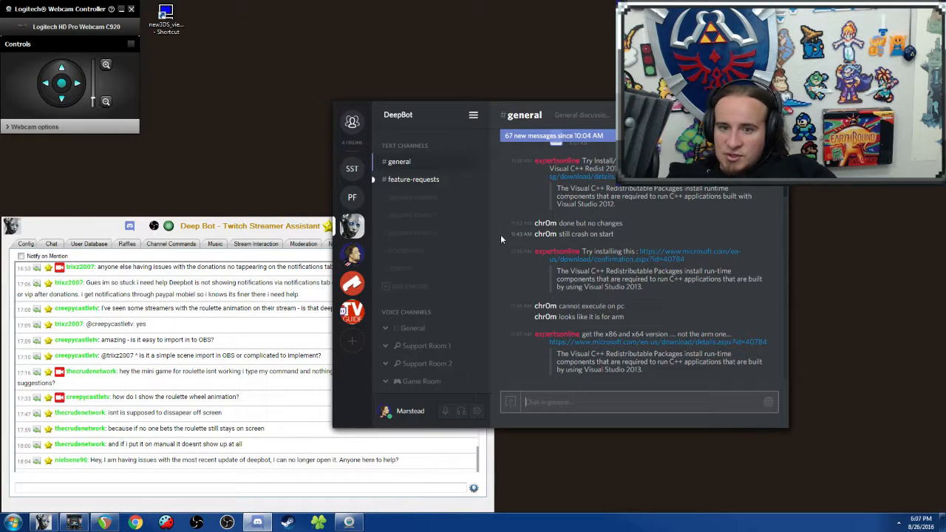
pyautogui.scroll(-5, 500, 234)
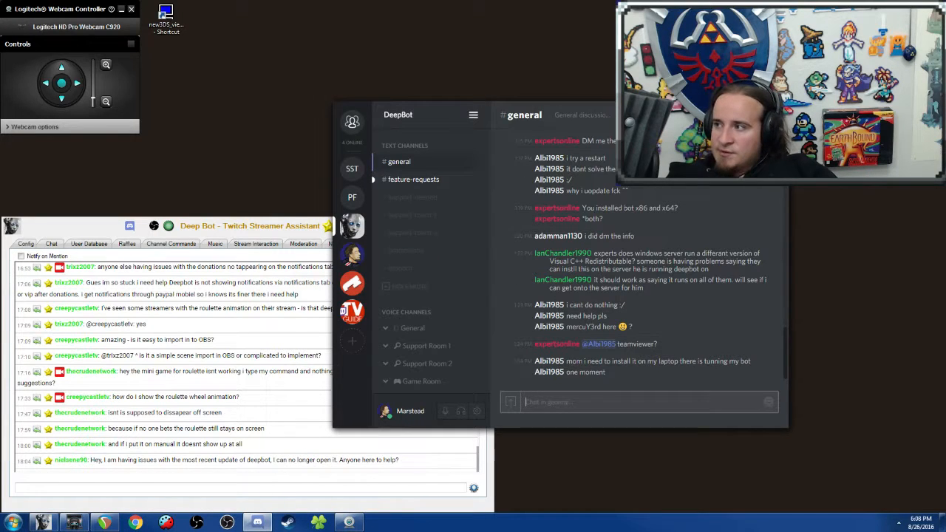
pyautogui.click(752, 106)
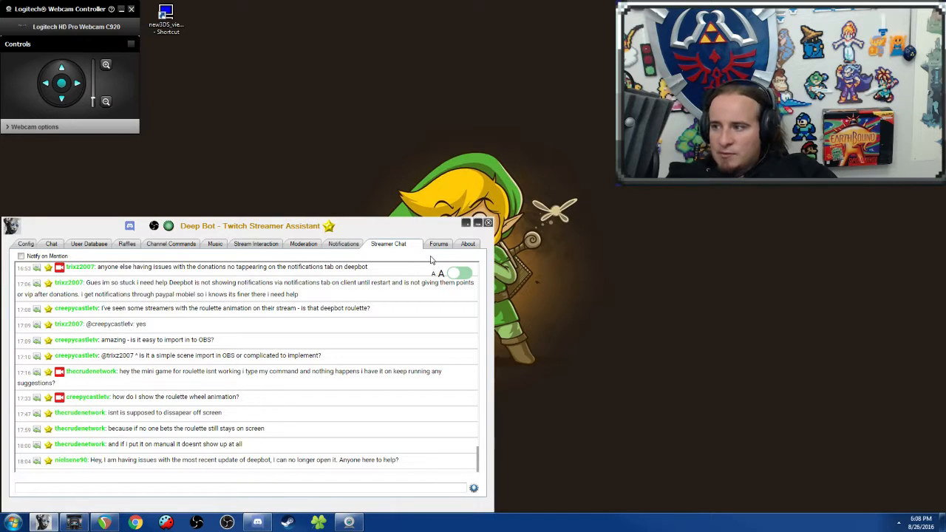
# Step: Read through the bot's change log, from the newest revision back to revision 0.9.5.0 of June 2016
pyautogui.click(466, 245)
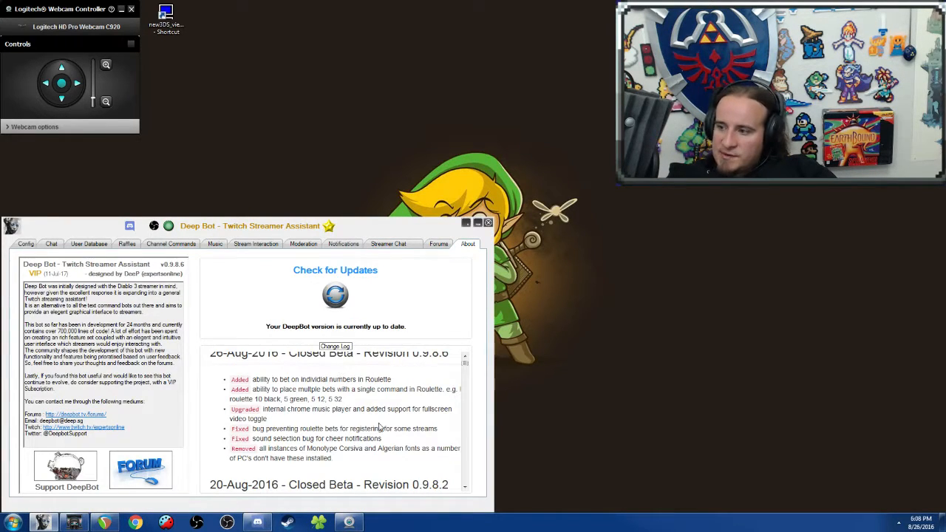
pyautogui.scroll(-3, 436, 426)
pyautogui.scroll(-10, 436, 425)
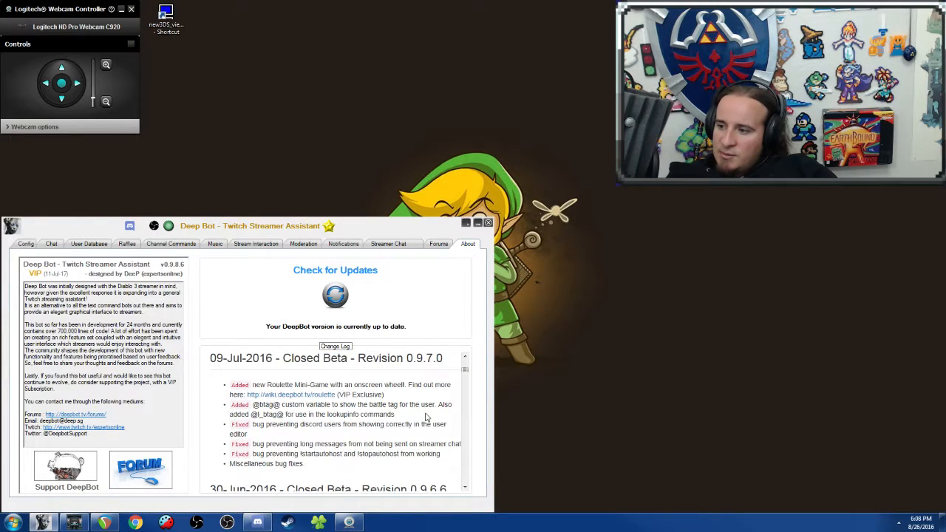
pyautogui.scroll(-10, 426, 414)
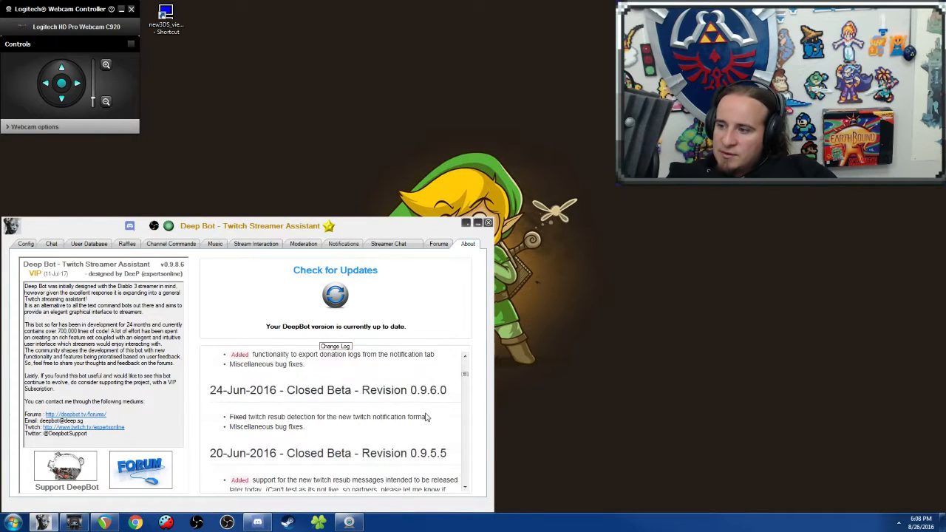
pyautogui.scroll(-6, 426, 418)
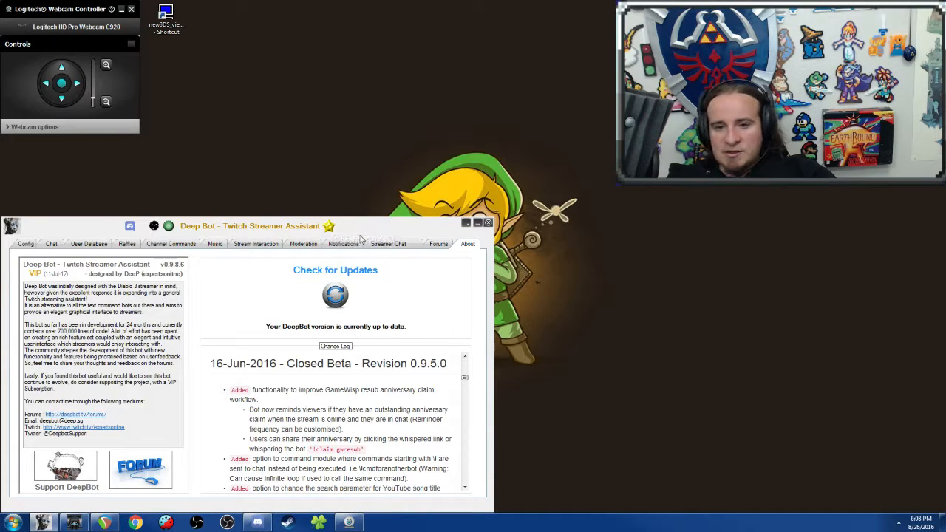
# Step: Switch to AnkhBot and look over its chat console, stream dashboard and sound effects settings
pyautogui.click(73, 522)
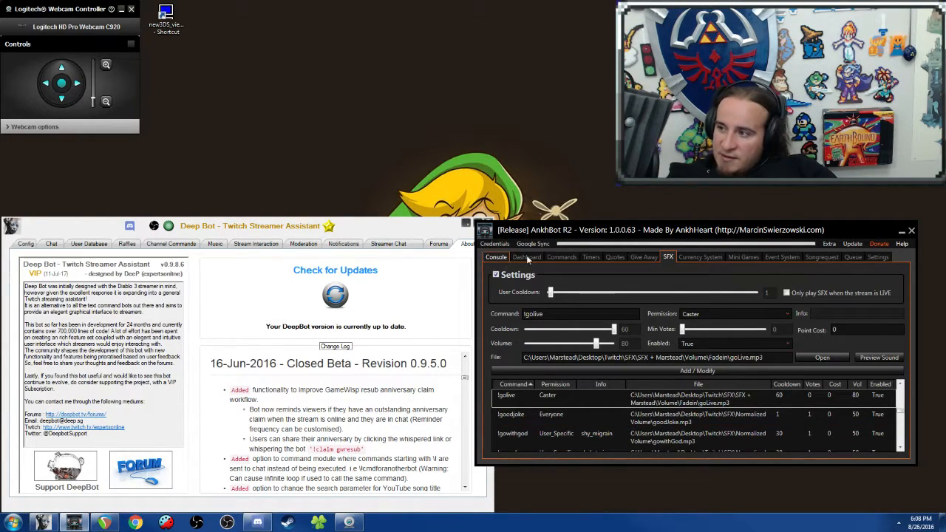
pyautogui.click(496, 257)
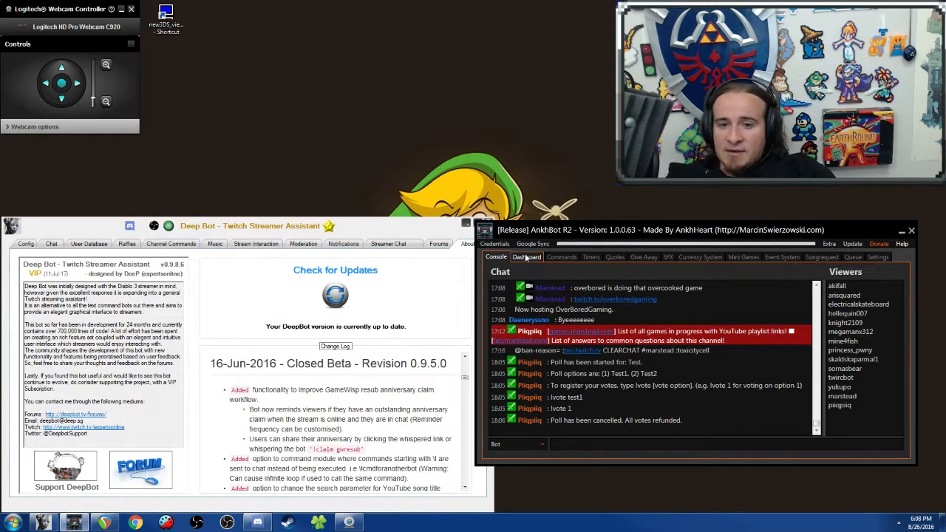
pyautogui.click(526, 257)
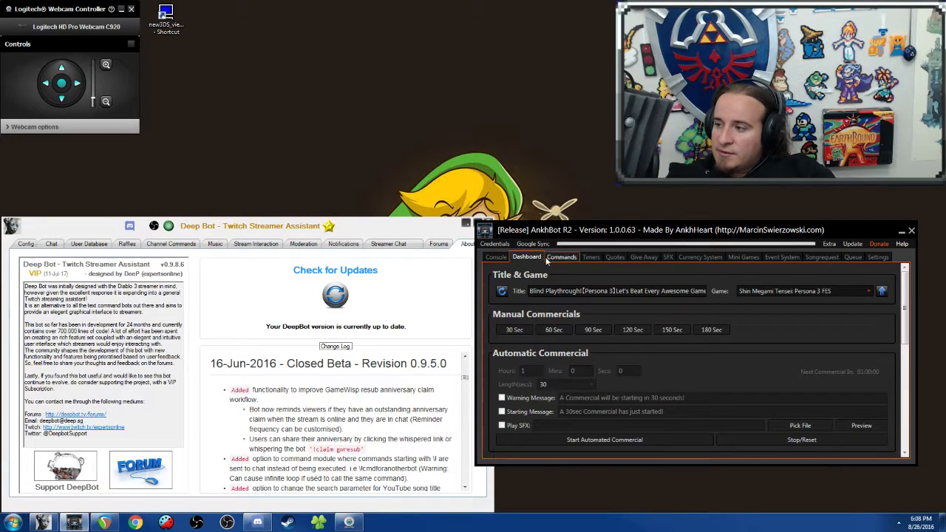
pyautogui.click(493, 259)
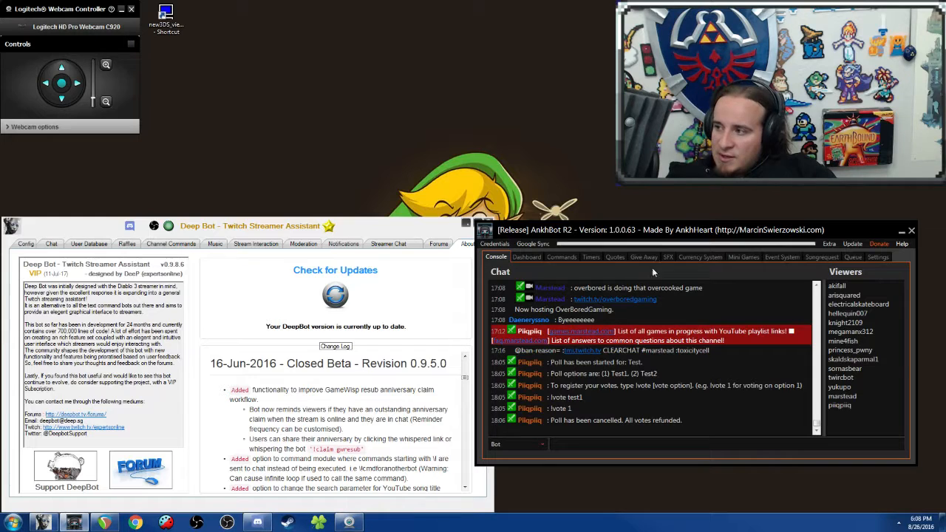
pyautogui.click(669, 256)
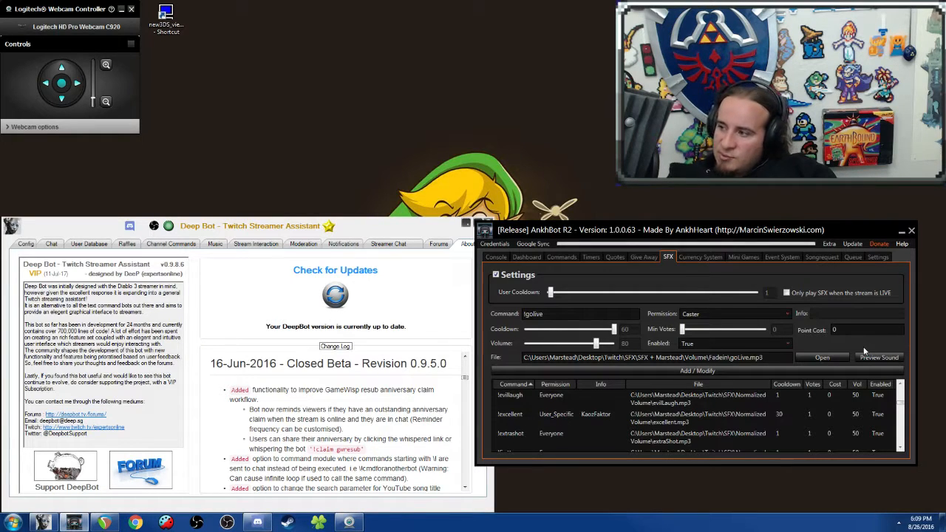
# Step: Examine AnkhBot's currency system, from the basic and payout settings to the viewers' points database, and minimize AnkhBot
pyautogui.click(716, 260)
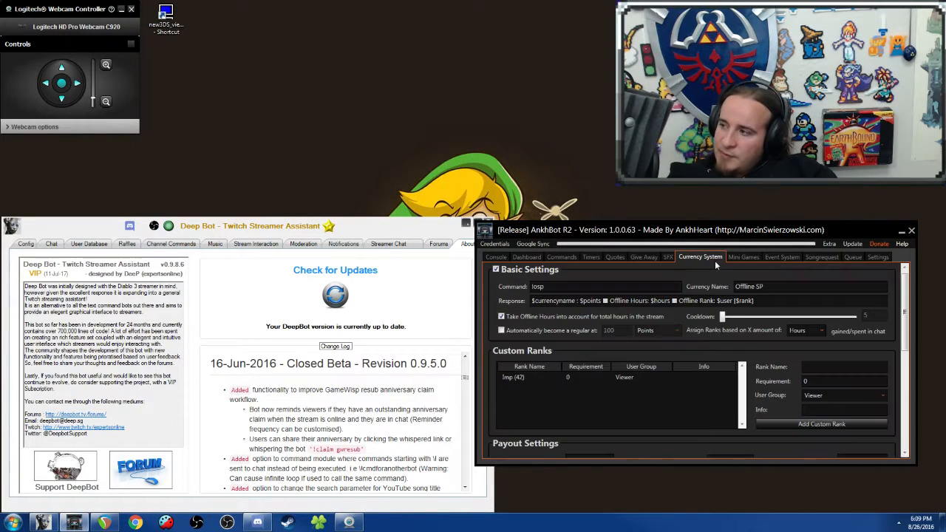
pyautogui.scroll(-2, 650, 351)
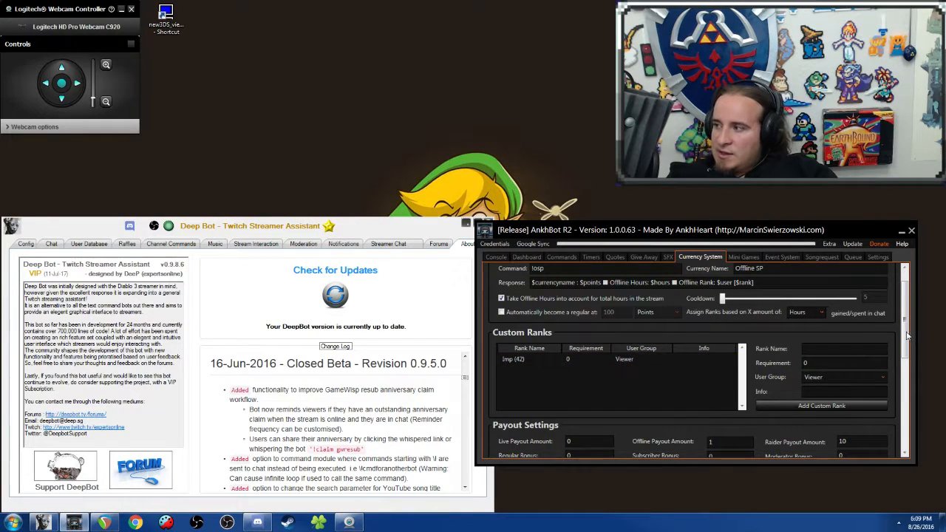
pyautogui.moveTo(907, 336); pyautogui.dragTo(914, 286)
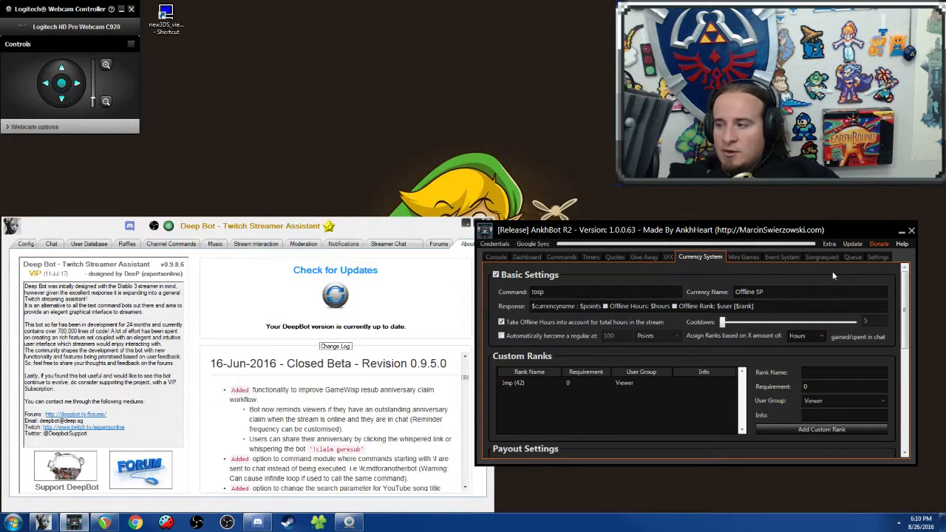
pyautogui.moveTo(906, 309); pyautogui.dragTo(909, 417)
pyautogui.scroll(1, 687, 319)
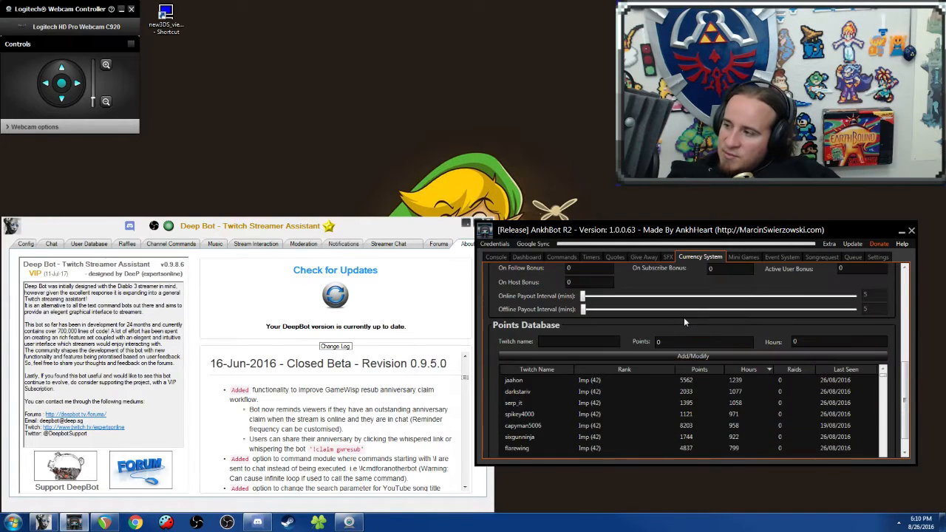
pyautogui.scroll(-1, 685, 321)
pyautogui.scroll(5, 636, 377)
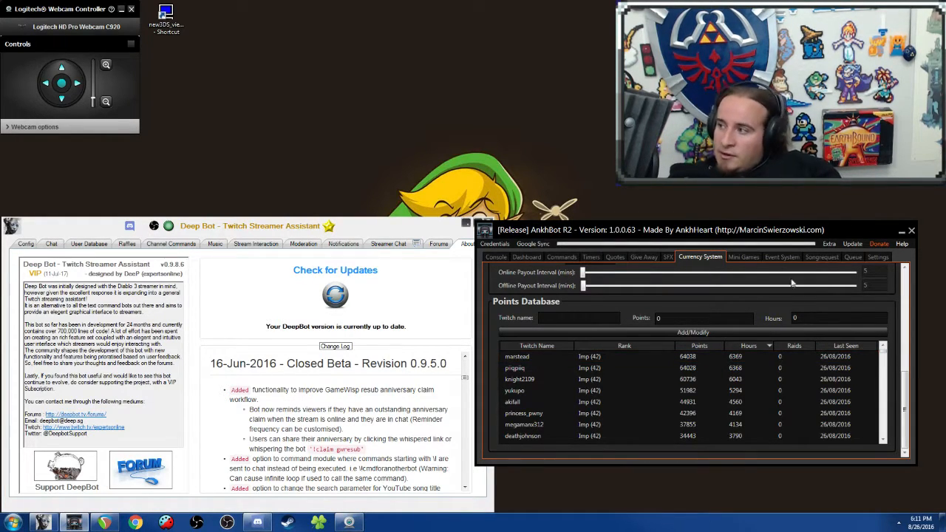
pyautogui.click(902, 231)
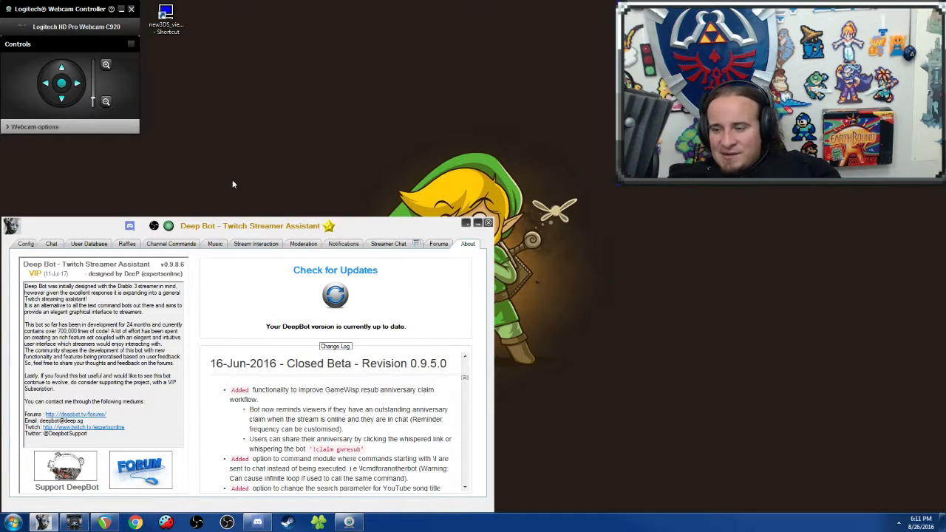
# Step: Look over the hosting manager in Deep Bot, including its list of streams and auto hosting options
pyautogui.click(186, 246)
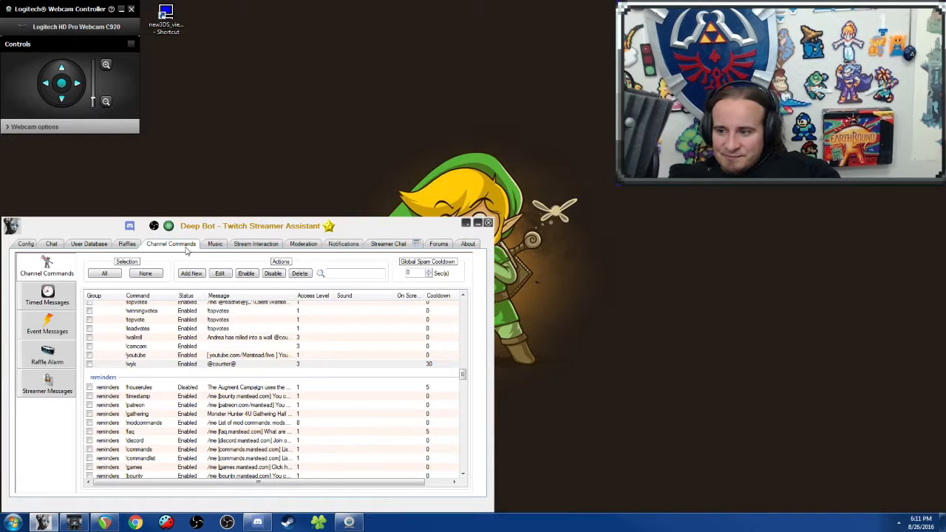
pyautogui.click(26, 392)
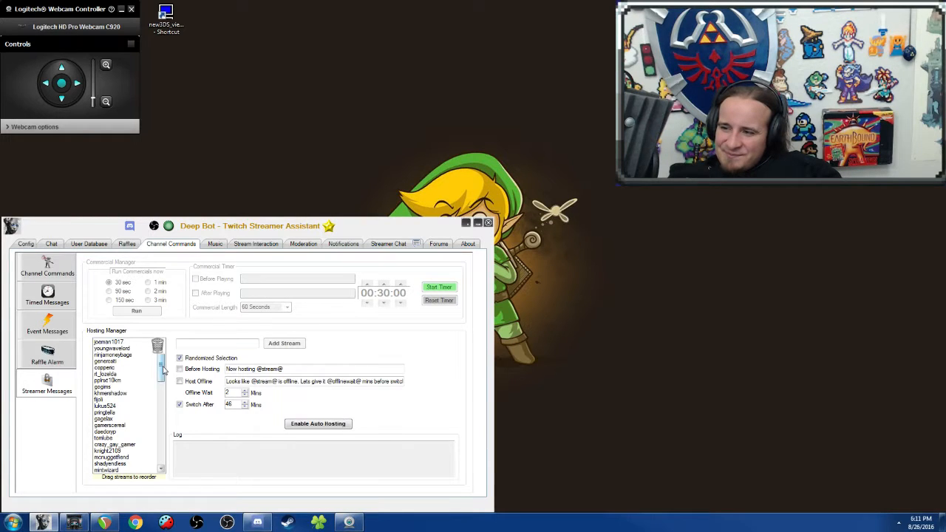
pyautogui.moveTo(163, 369)
pyautogui.mouseDown()
pyautogui.moveTo(162, 462)
pyautogui.moveTo(170, 360)
pyautogui.mouseUp()
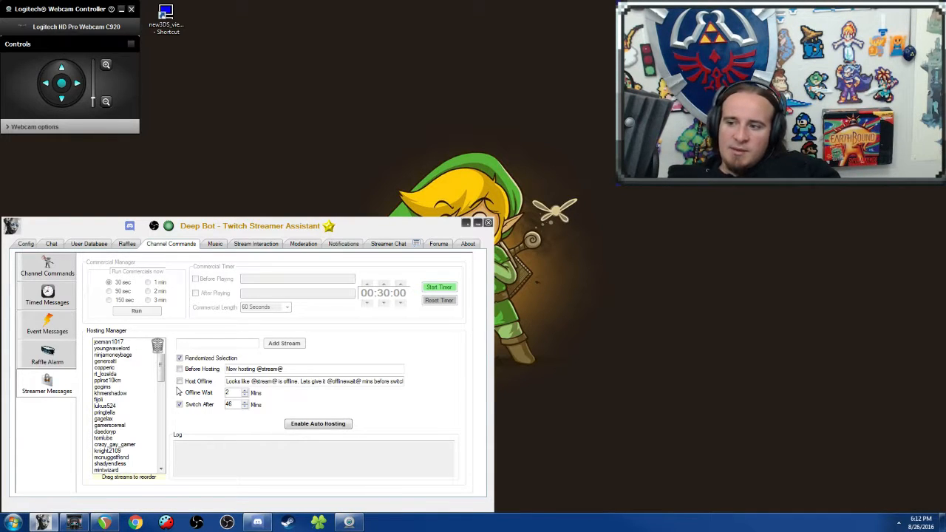
# Step: Look over Deep Bot's raffle alarm, the viewer welcome and part messages, and the timed messages
pyautogui.click(42, 357)
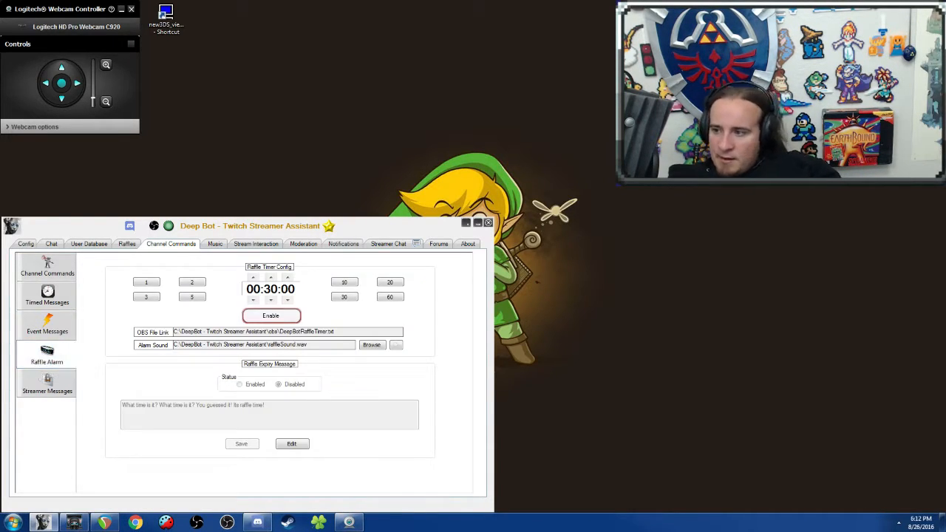
pyautogui.click(59, 326)
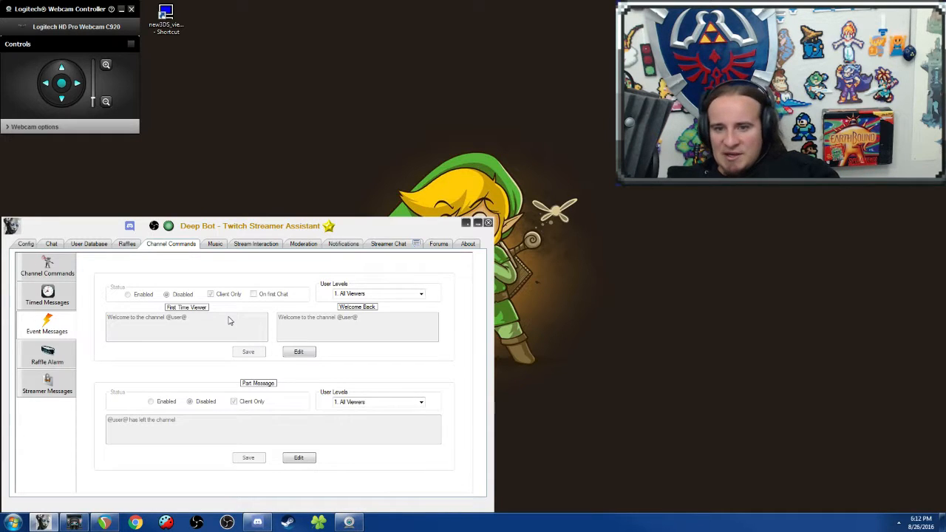
pyautogui.click(48, 298)
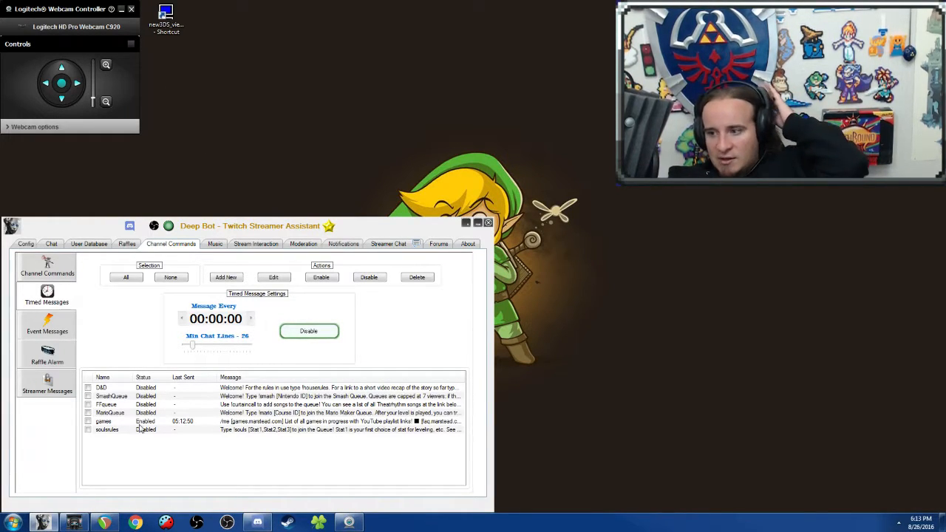
# Step: Compare AnkhBot's timer settings with Deep Bot's timed messages, and highlight the games message in Deep Bot
pyautogui.click(73, 522)
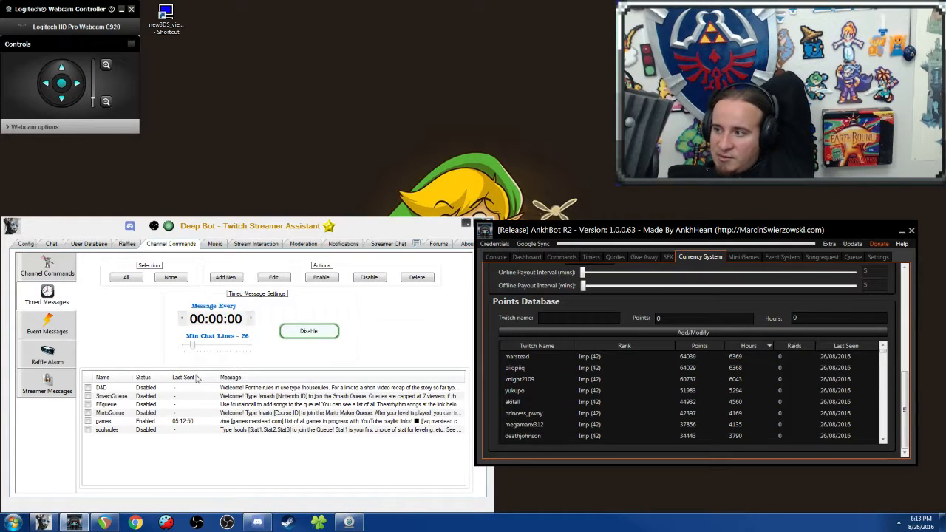
pyautogui.click(591, 258)
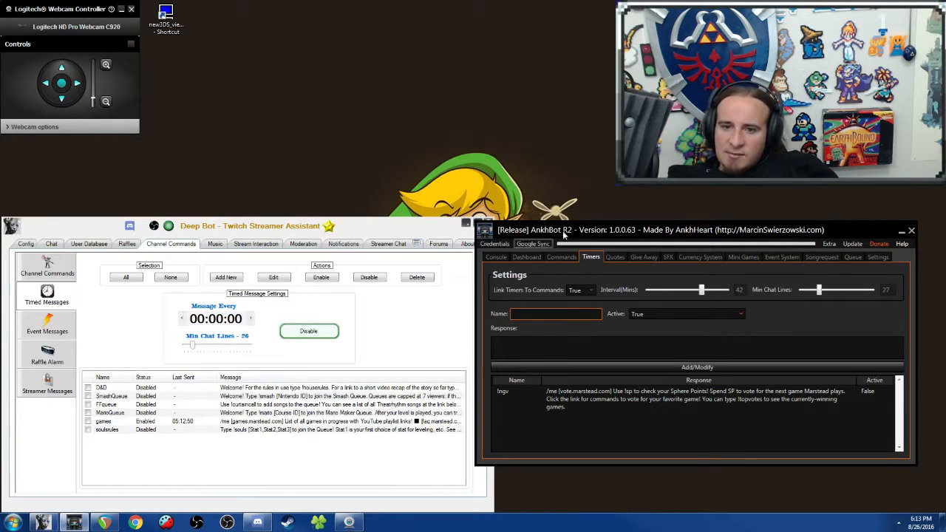
pyautogui.click(901, 231)
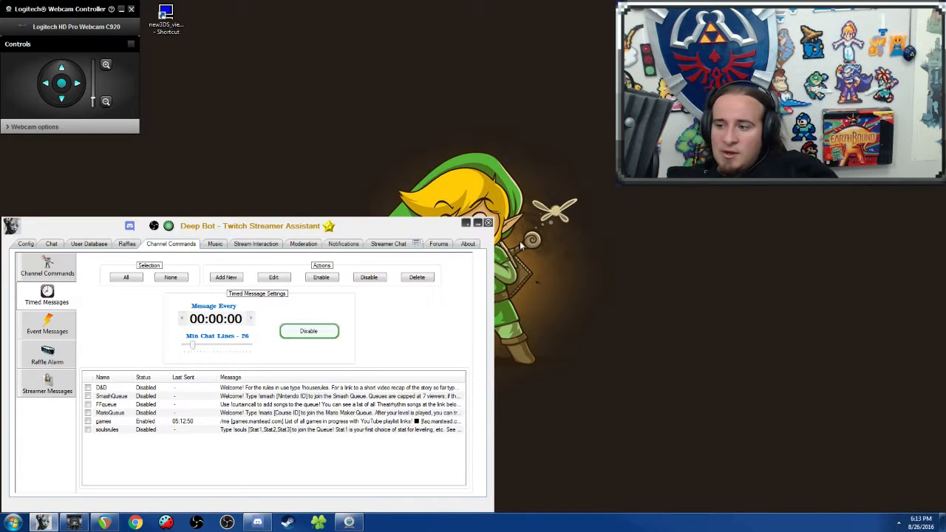
pyautogui.click(265, 422)
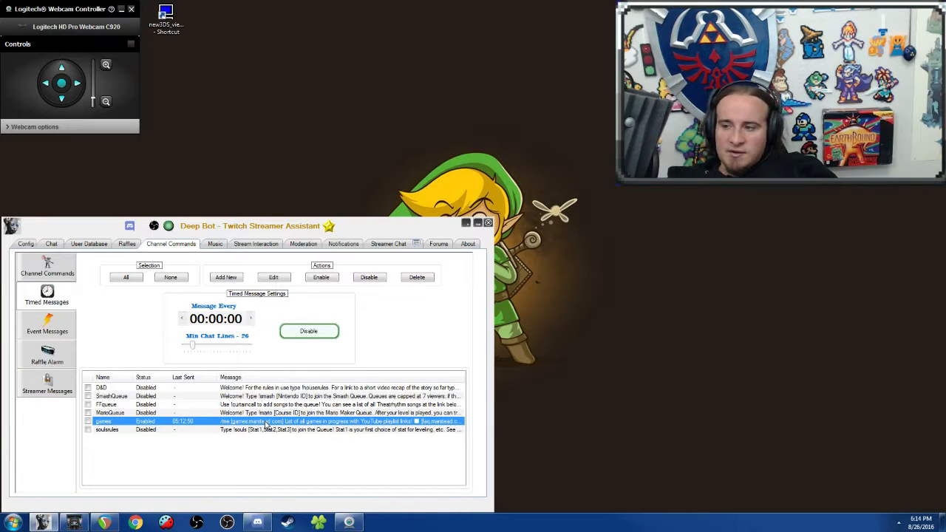
# Step: Look through the custom channel commands, including the chance, counters, vip, vote and voteSave groups
pyautogui.click(64, 282)
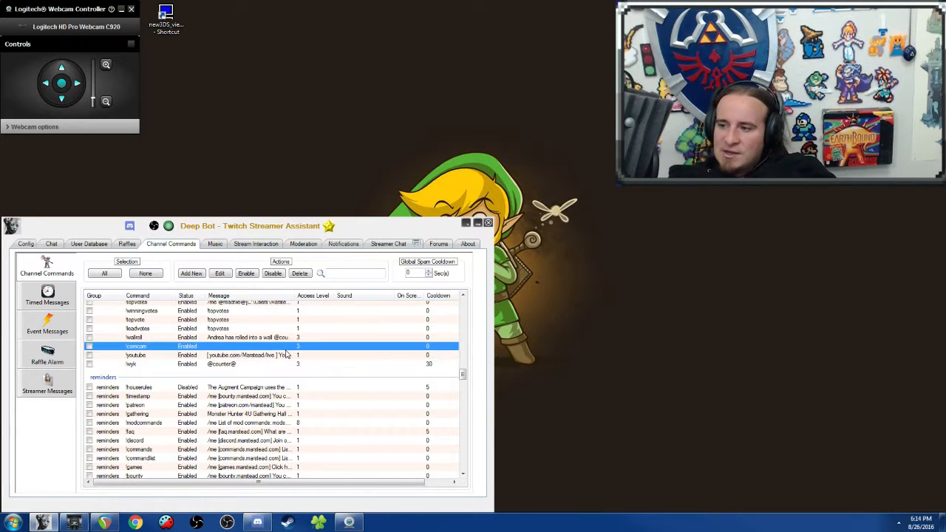
pyautogui.scroll(5, 286, 356)
pyautogui.scroll(10, 287, 356)
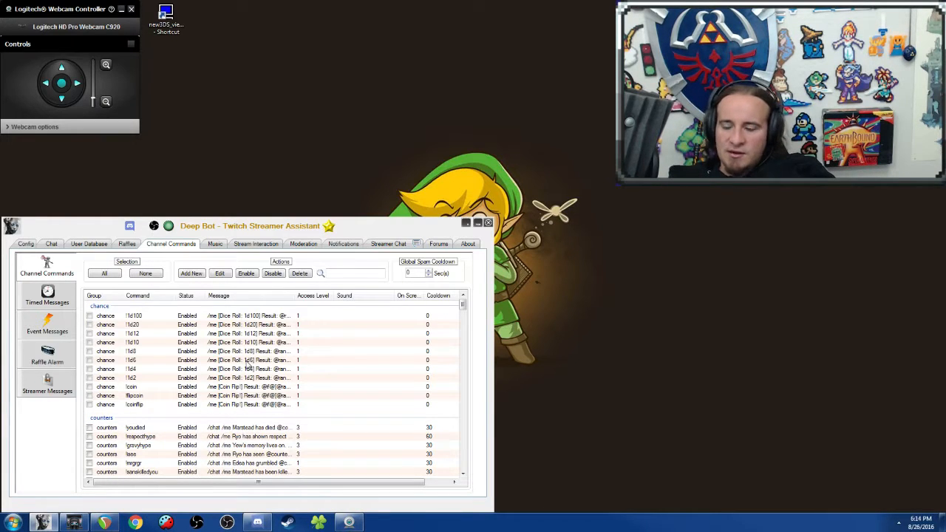
pyautogui.scroll(-20, 249, 367)
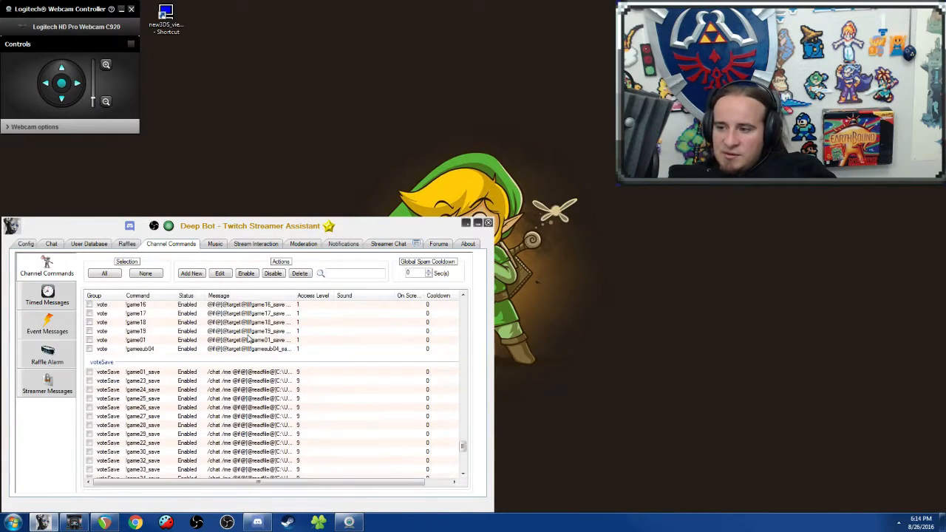
pyautogui.scroll(-5, 258, 346)
pyautogui.scroll(8, 271, 355)
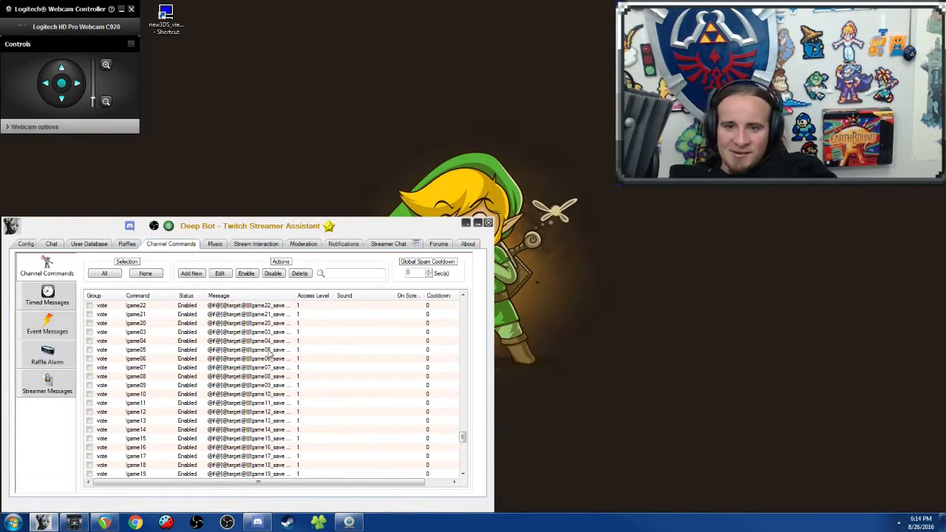
pyautogui.scroll(4, 271, 355)
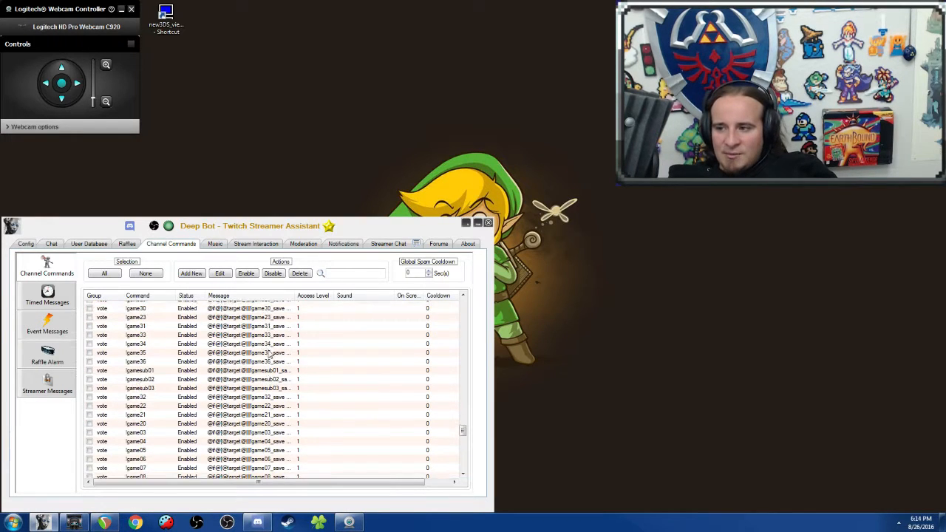
pyautogui.scroll(5, 269, 356)
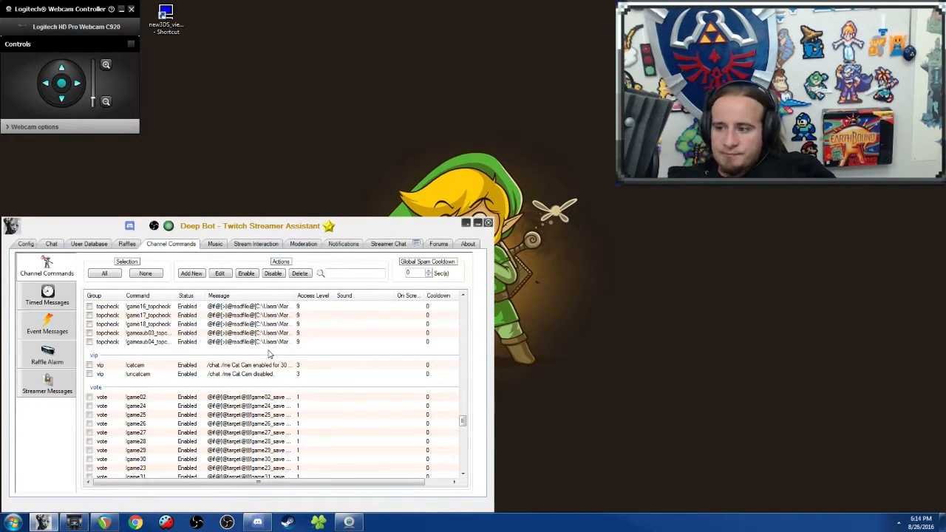
# Step: Sort the channel commands by command name and look through the game commands in the vote group
pyautogui.click(143, 297)
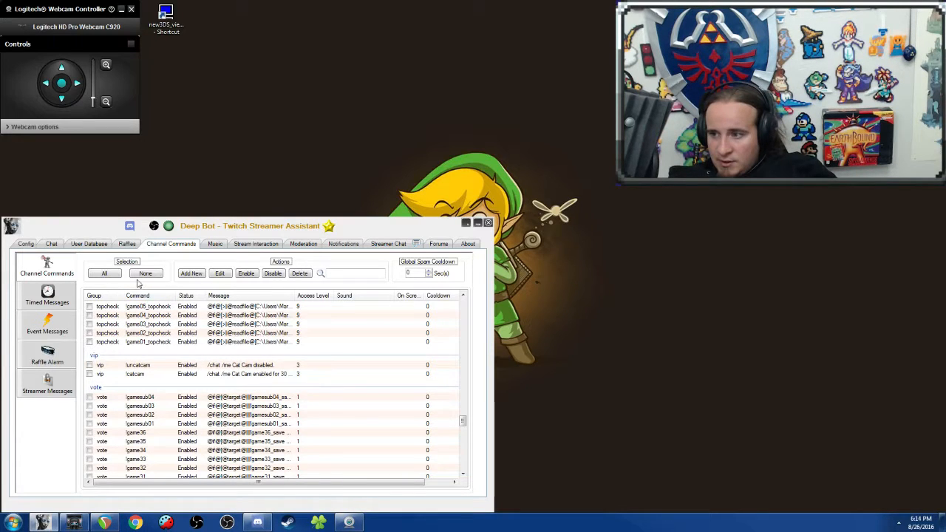
pyautogui.click(177, 416)
pyautogui.scroll(-6, 179, 421)
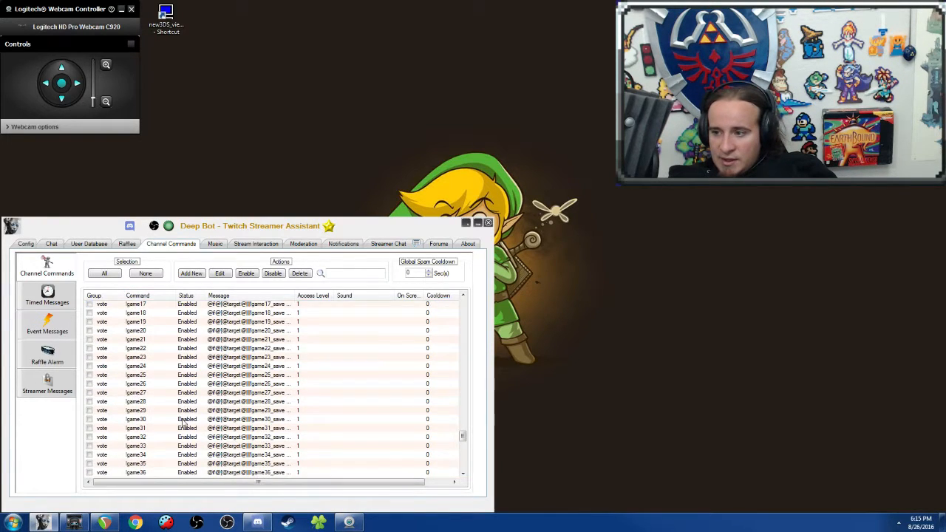
pyautogui.scroll(3, 182, 422)
pyautogui.scroll(1, 183, 423)
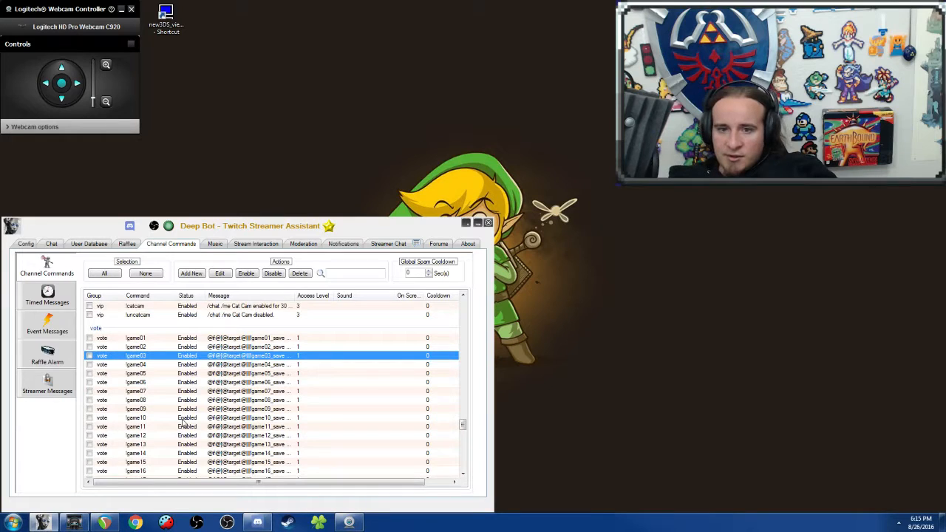
pyautogui.scroll(2, 183, 423)
pyautogui.scroll(-8, 182, 423)
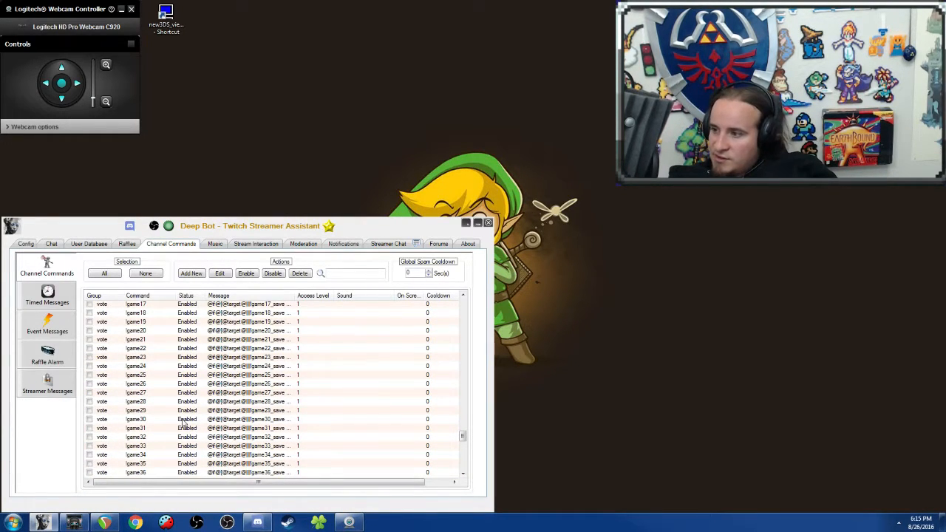
pyautogui.scroll(8, 183, 423)
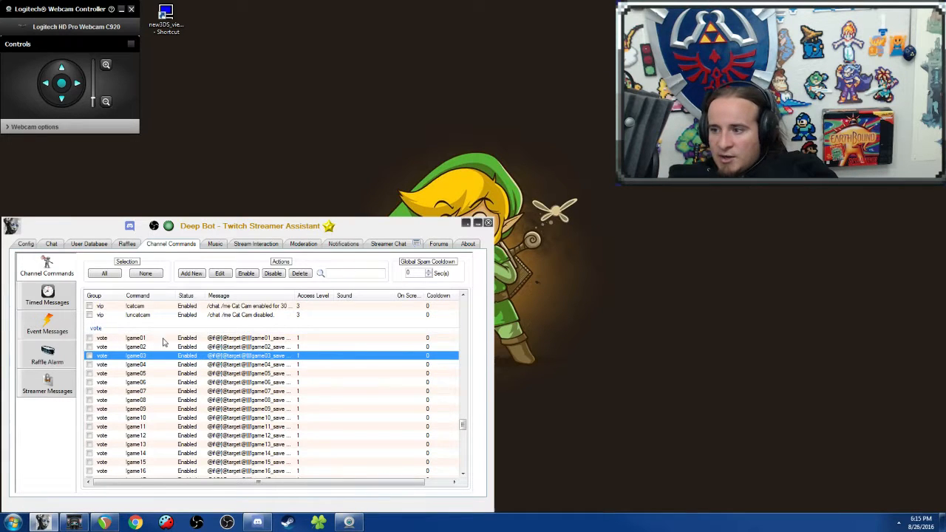
pyautogui.scroll(-12, 255, 397)
pyautogui.scroll(10, 255, 398)
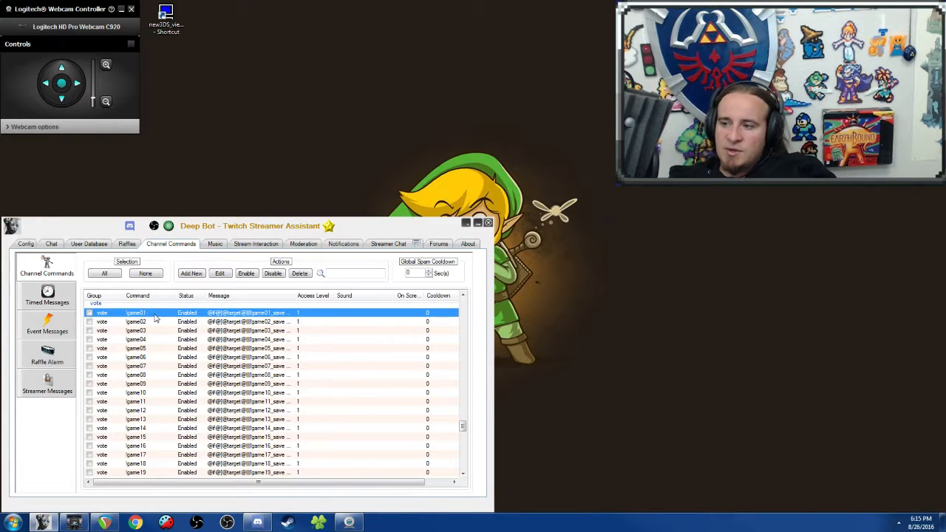
# Step: Look over the end of the vote group and the voteSave commands, highlighting !game01_save
pyautogui.scroll(-1, 96, 295)
pyautogui.scroll(-8, 198, 396)
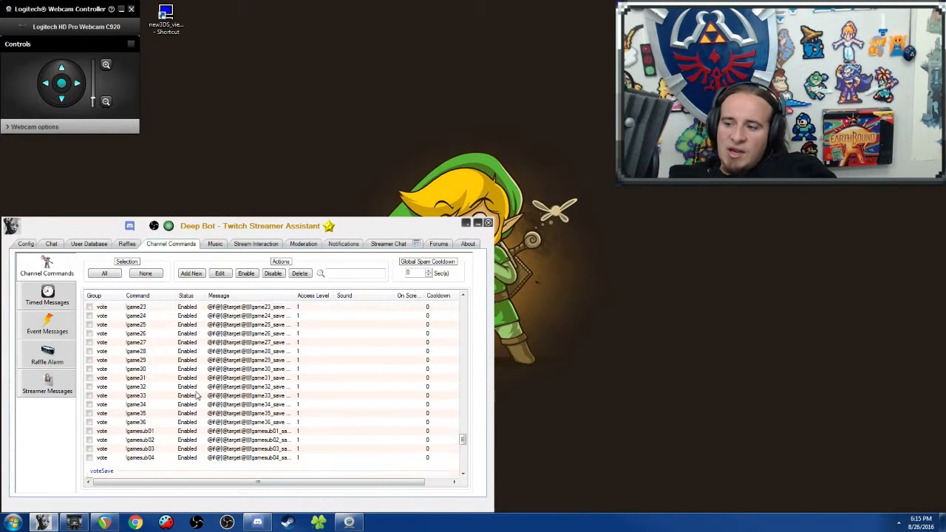
pyautogui.scroll(3, 198, 395)
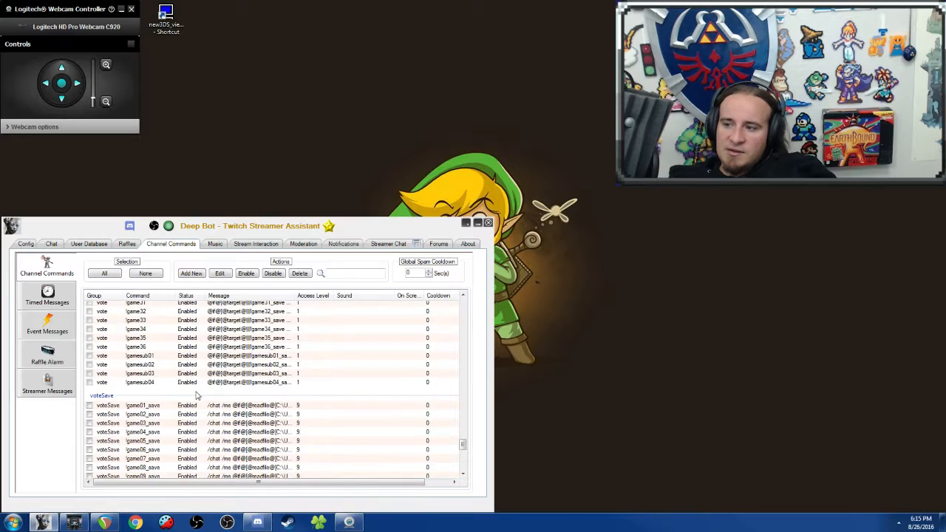
pyautogui.scroll(-5, 192, 396)
pyautogui.scroll(5, 167, 396)
pyautogui.click(159, 382)
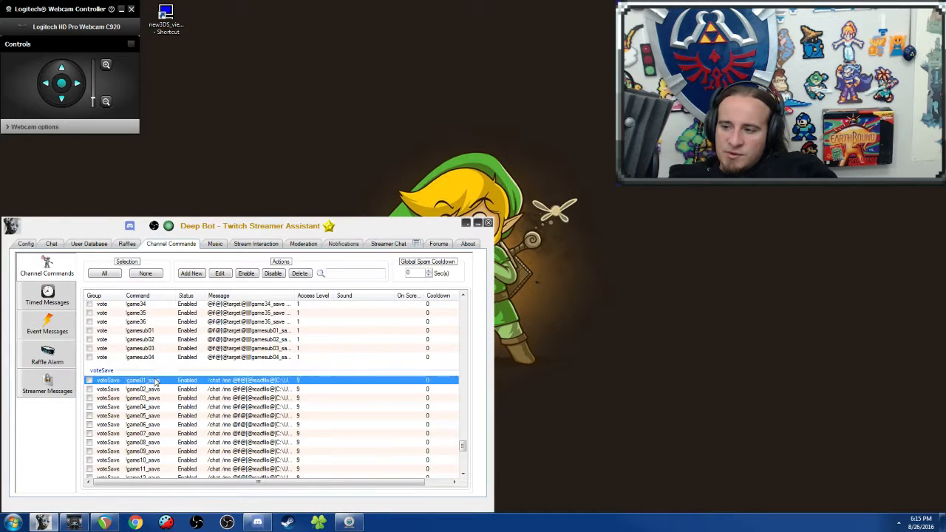
pyautogui.scroll(-10, 177, 399)
# Step: Look over the topcheck and getcounters groups, highlighting !game01_topcheck and !getgame01
pyautogui.scroll(15, 209, 449)
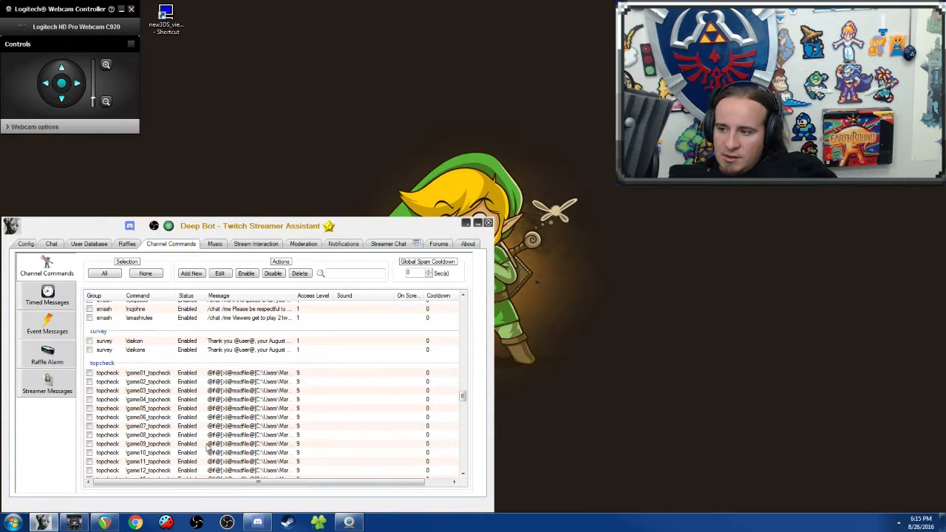
pyautogui.click(164, 383)
pyautogui.click(154, 373)
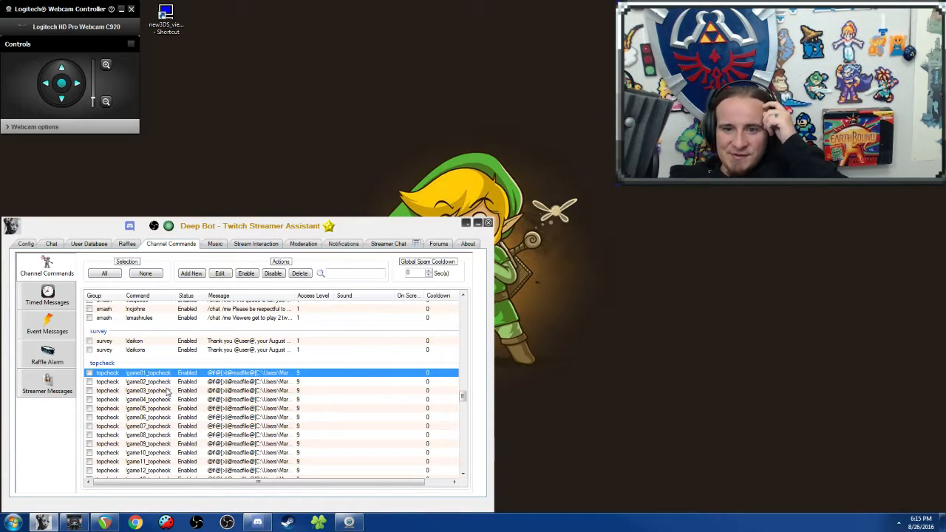
pyautogui.scroll(10, 197, 425)
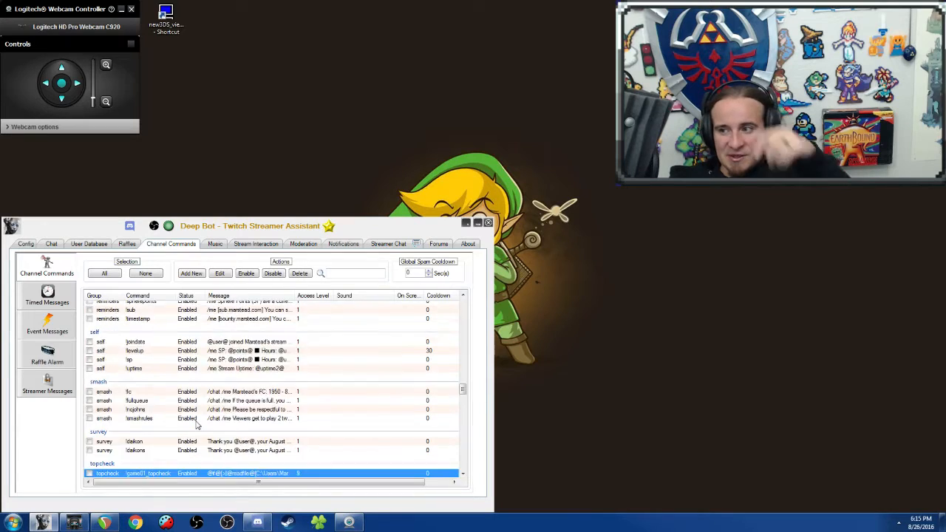
pyautogui.scroll(15, 197, 425)
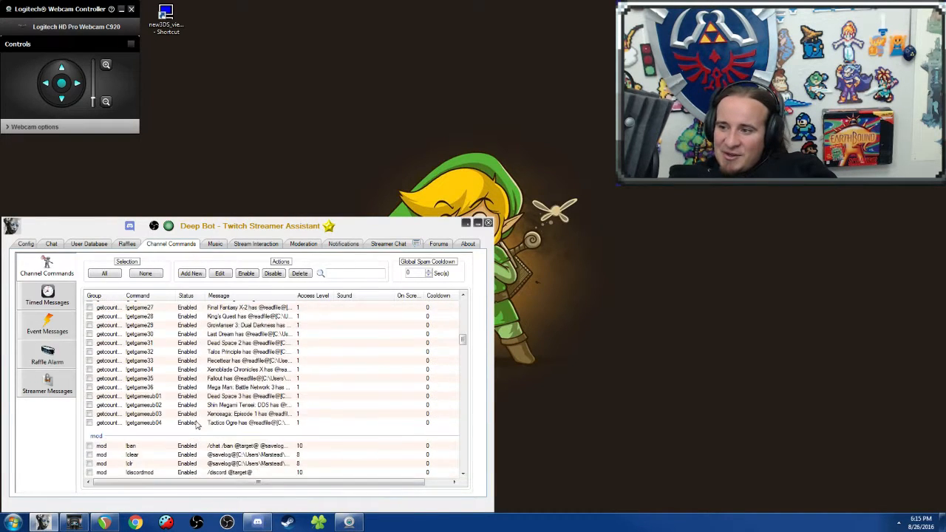
pyautogui.click(148, 355)
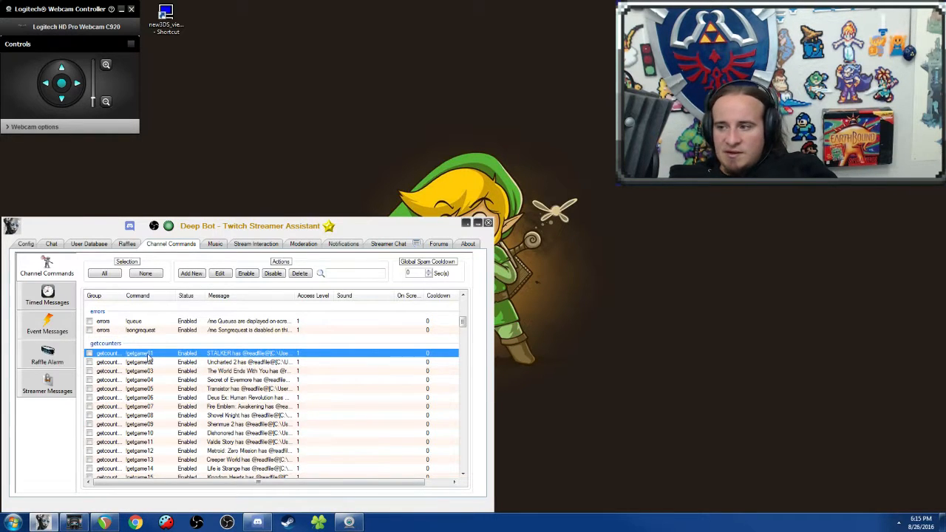
pyautogui.scroll(-15, 162, 358)
pyautogui.scroll(10, 186, 360)
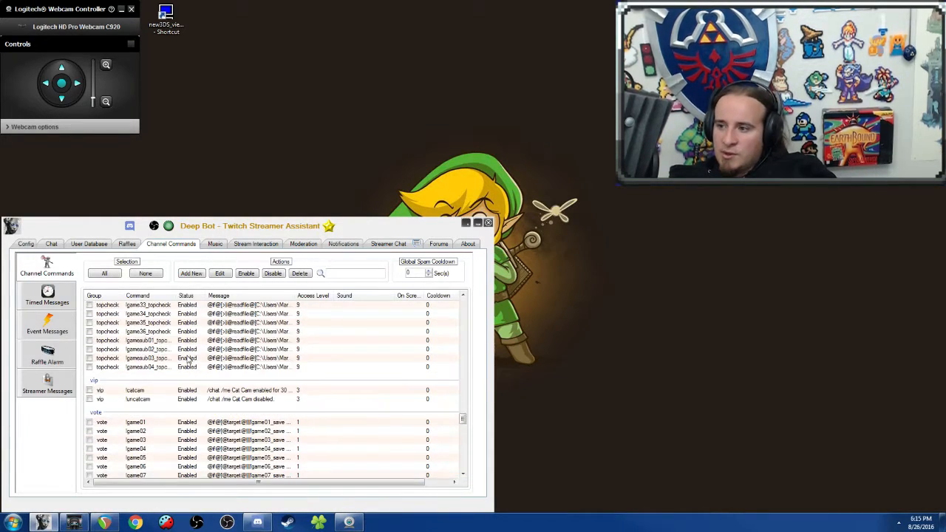
# Step: Open the vote group's !game01 command for editing, examine its message and chained command, and close it without saving
pyautogui.scroll(-3, 183, 384)
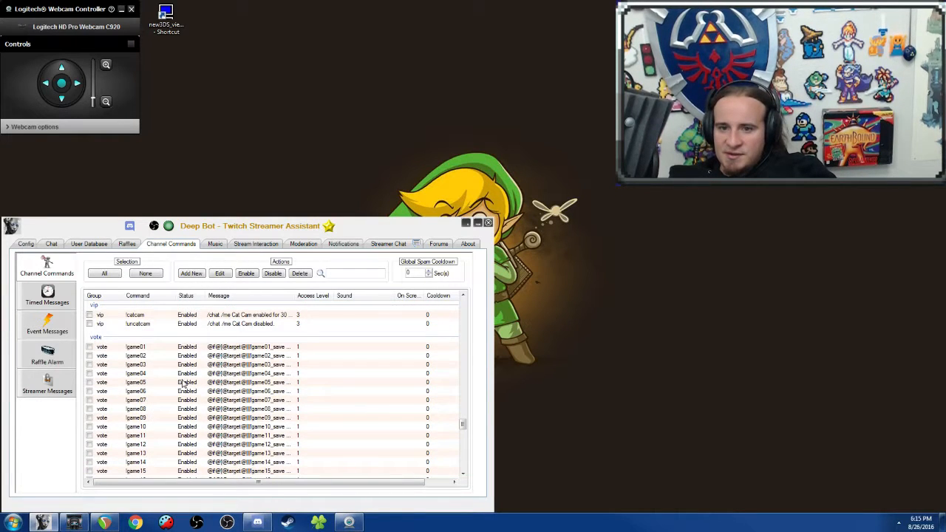
pyautogui.click(127, 347)
pyautogui.rightClick(127, 346)
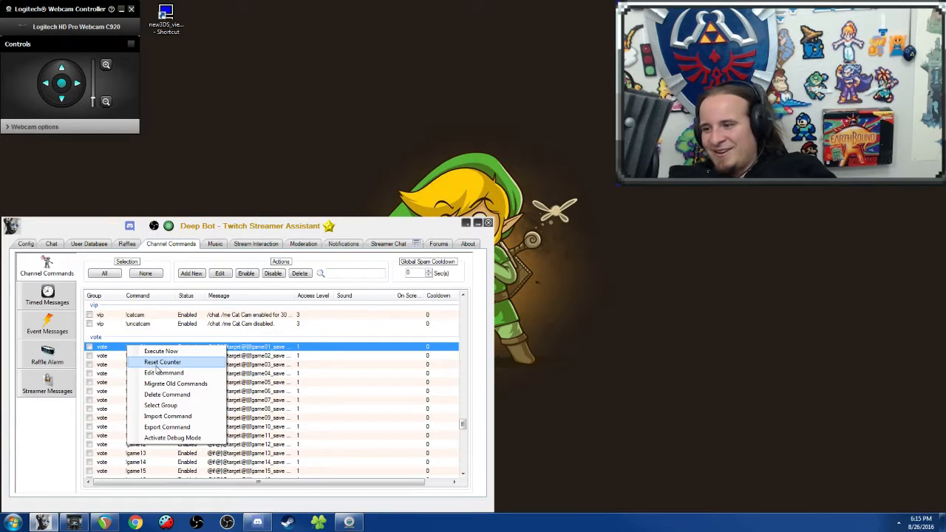
pyautogui.click(168, 377)
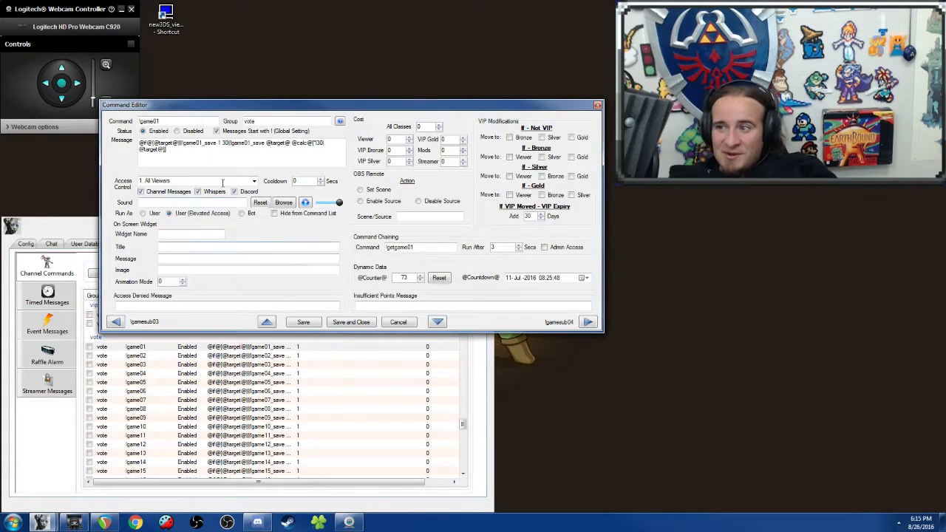
pyautogui.click(281, 148)
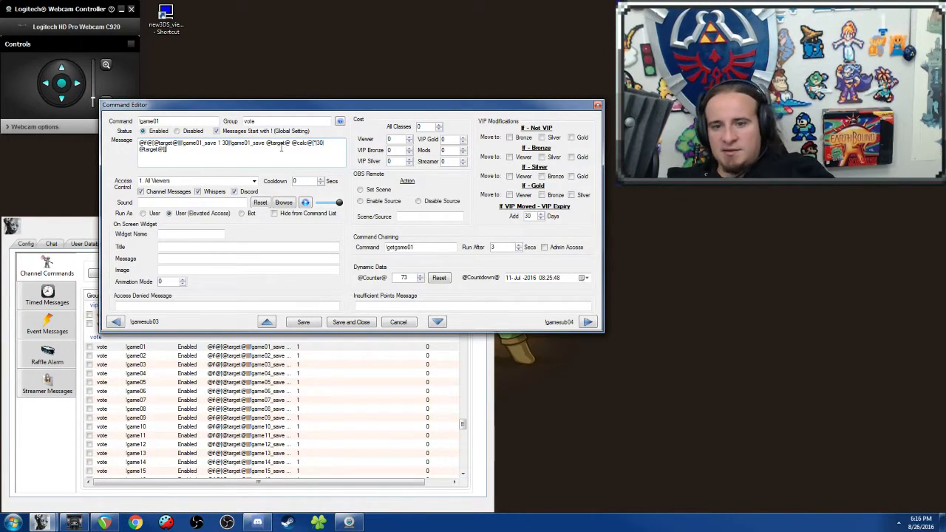
pyautogui.click(398, 322)
# Step: Open the voteSave group's !game01_save command for editing and read through its whole message script
pyautogui.click(219, 426)
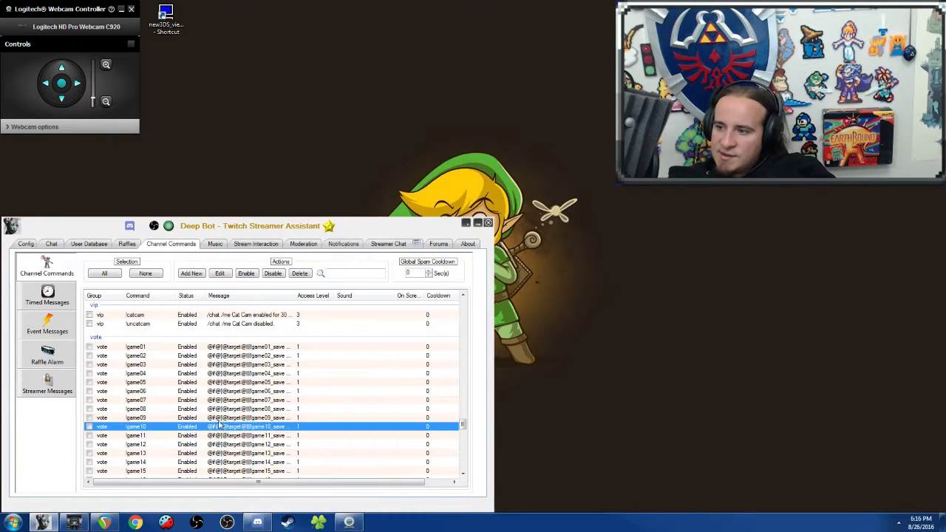
pyautogui.scroll(-13, 219, 426)
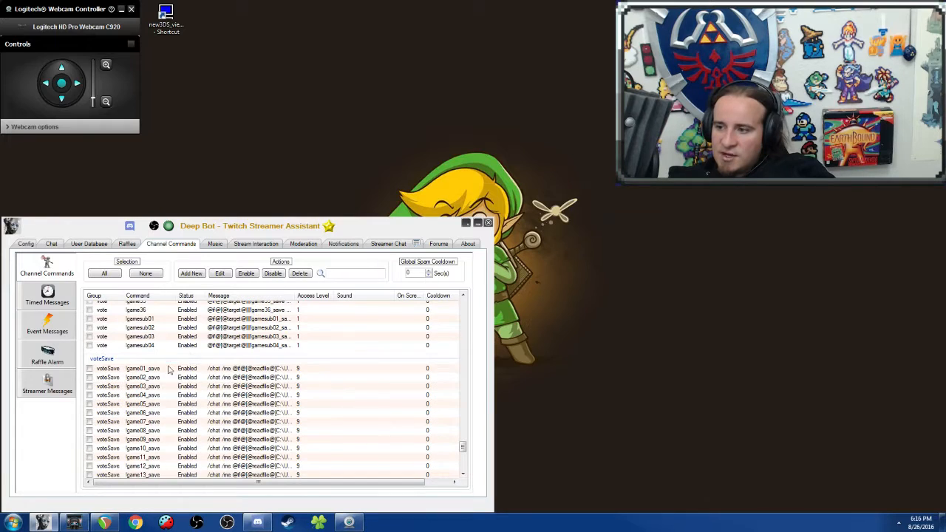
pyautogui.click(170, 369)
pyautogui.rightClick(168, 371)
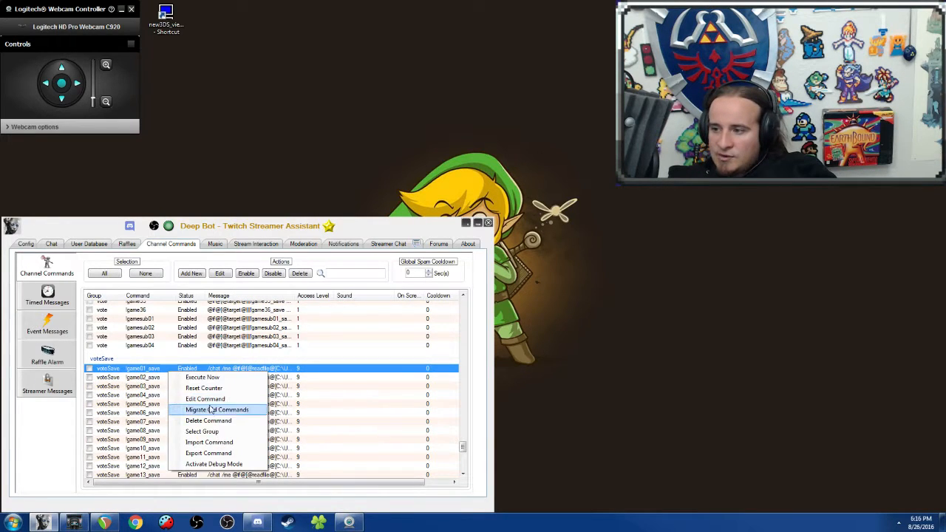
pyautogui.click(209, 399)
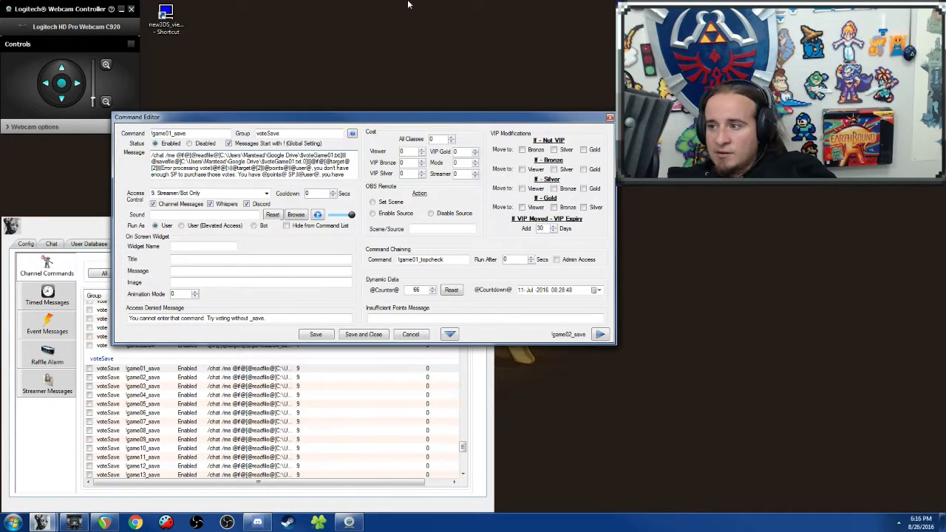
pyautogui.press('Down')
pyautogui.press('Down')
pyautogui.press('Down')
pyautogui.press('Down')
pyautogui.press('Down')
pyautogui.press('Down')
pyautogui.press('Down')
pyautogui.press('Down')
pyautogui.press('Down')
pyautogui.press('Down')
pyautogui.press('Down')
pyautogui.press('Down')
pyautogui.press('Down')
pyautogui.press('Down')
pyautogui.press('Down')
pyautogui.press('Down')
pyautogui.press('Down')
pyautogui.press('Down')
pyautogui.press('Down')
pyautogui.press('Down')
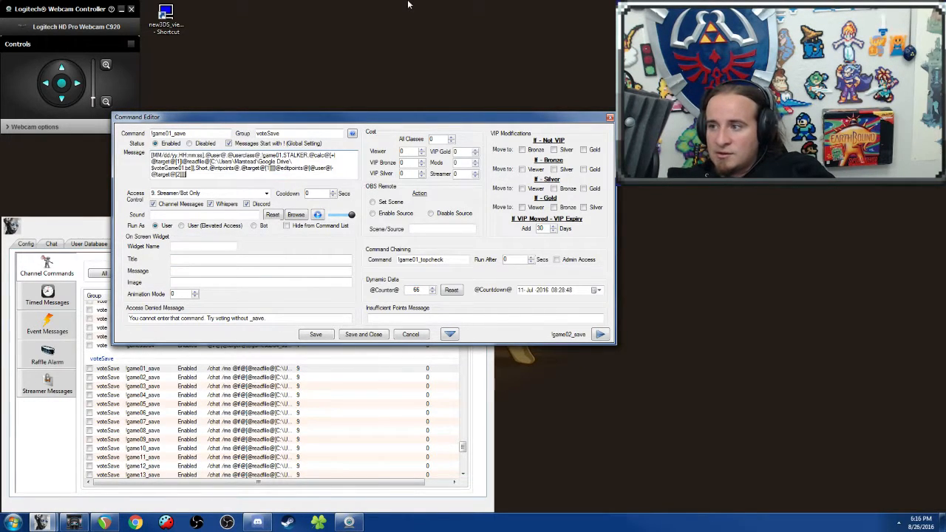
pyautogui.press('Up')
pyautogui.press('Up')
pyautogui.press('Up')
pyautogui.press('Up')
pyautogui.press('Up')
pyautogui.press('Up')
pyautogui.press('Up')
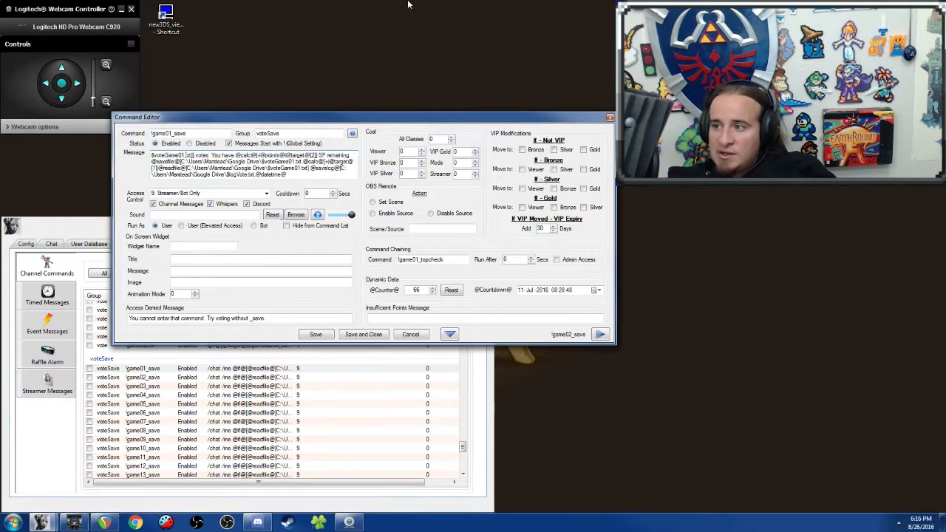
pyautogui.press('Up')
pyautogui.press('Up')
pyautogui.press('Up')
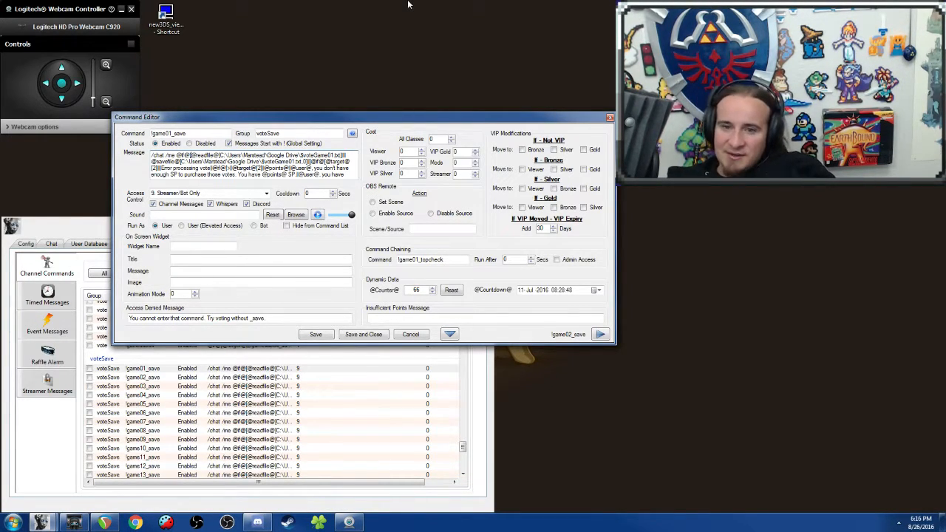
# Step: Step through the voteSave commands in the editor up to !game14_save and read its message script
pyautogui.click(599, 335)
pyautogui.click(599, 335)
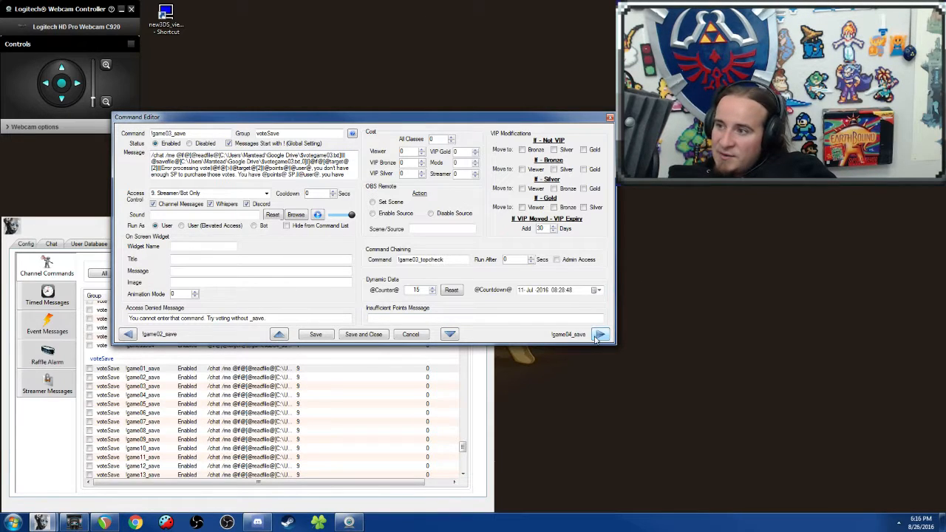
pyautogui.click(599, 335)
pyautogui.click(600, 335)
pyautogui.click(599, 334)
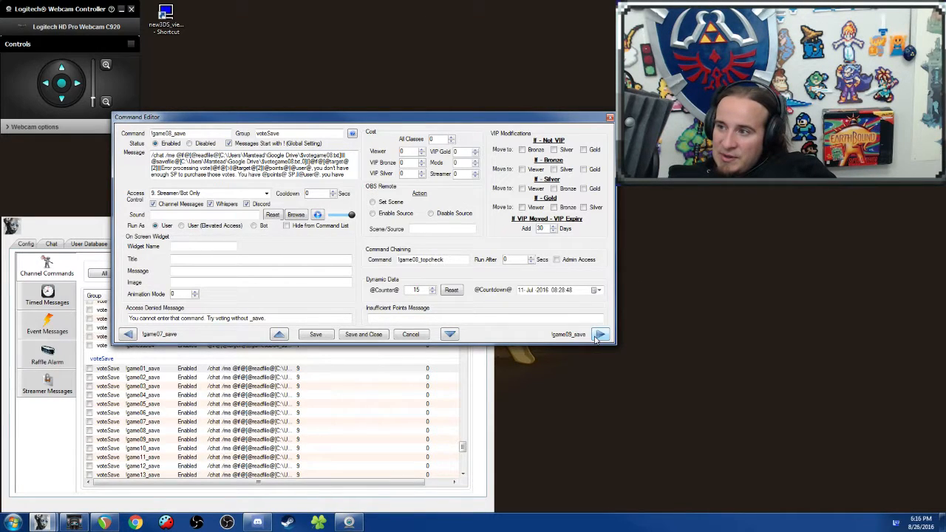
pyautogui.click(599, 335)
pyautogui.click(600, 335)
pyautogui.click(599, 334)
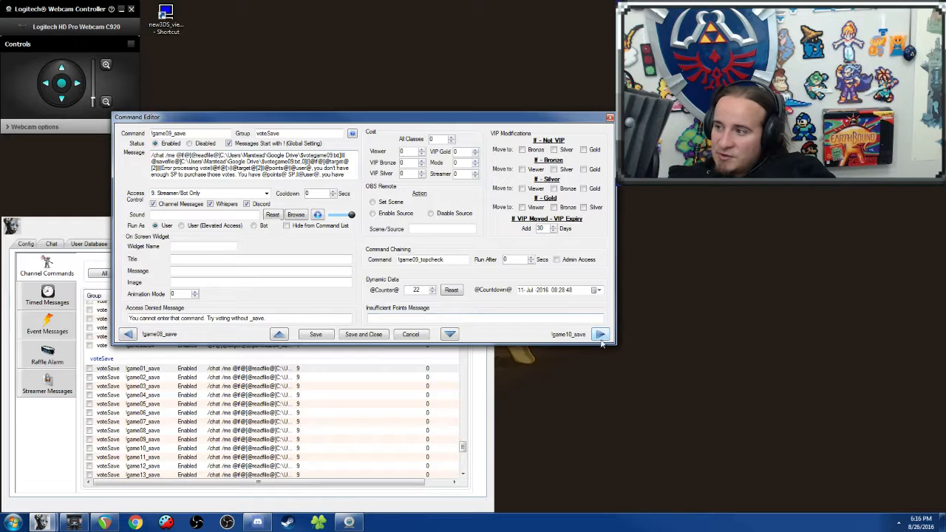
pyautogui.click(600, 335)
pyautogui.click(600, 335)
pyautogui.click(600, 334)
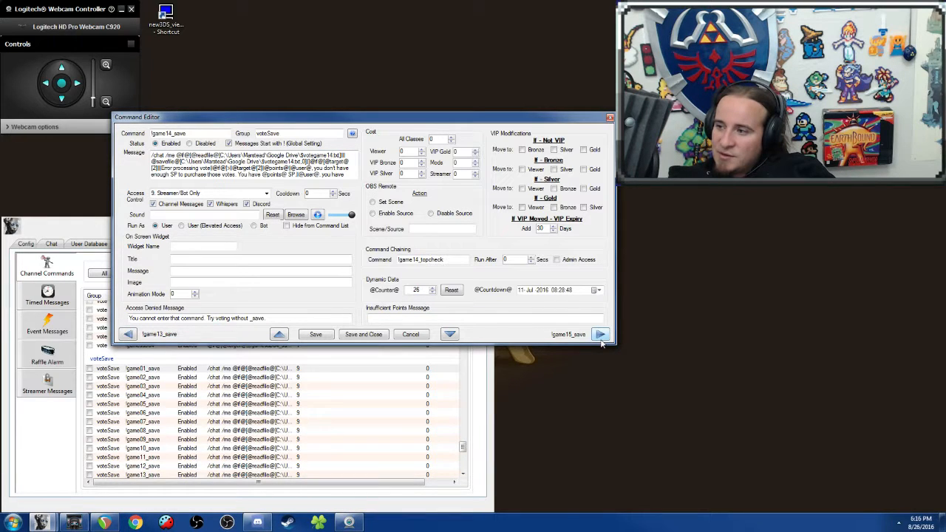
pyautogui.click(599, 335)
pyautogui.press('Down')
pyautogui.press('Down')
pyautogui.press('Down')
pyautogui.press('Down')
pyautogui.press('Down')
pyautogui.press('Down')
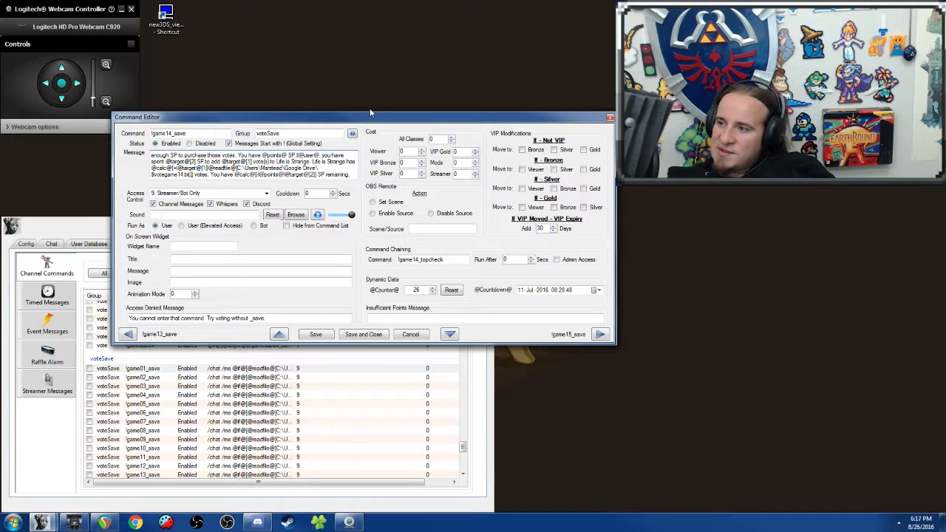
# Step: Advance to !game15_save and examine the Kingdom Hearts vote wording in its message script
pyautogui.click(599, 334)
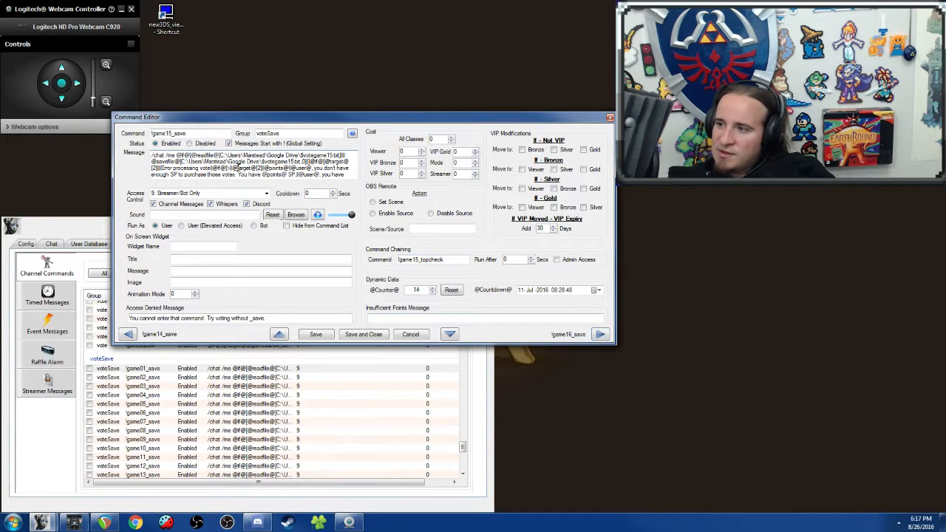
pyautogui.scroll(-4, 237, 168)
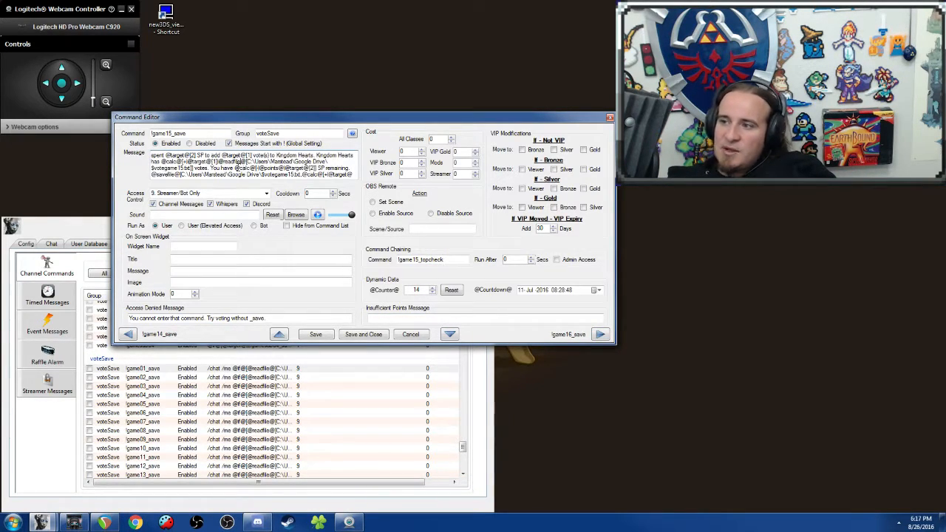
pyautogui.scroll(1, 237, 168)
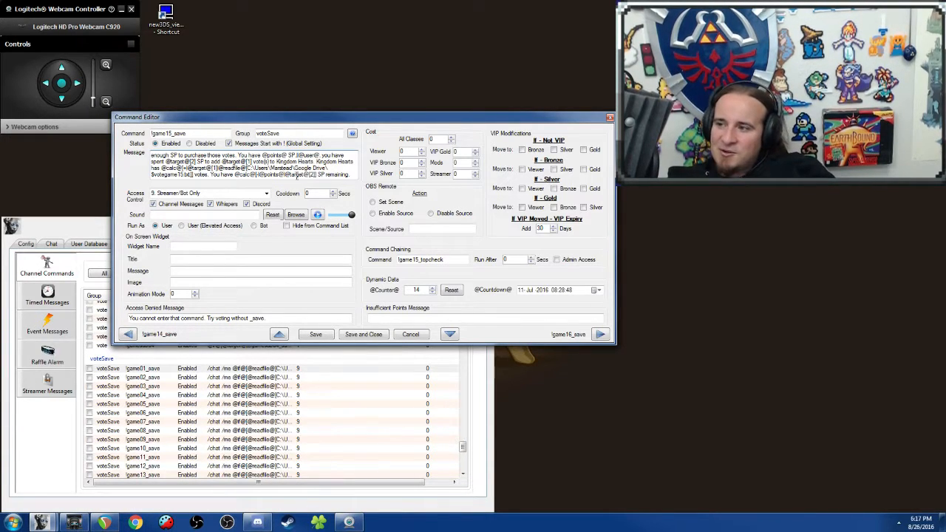
pyautogui.doubleClick(287, 162)
pyautogui.doubleClick(287, 162)
pyautogui.click(286, 162)
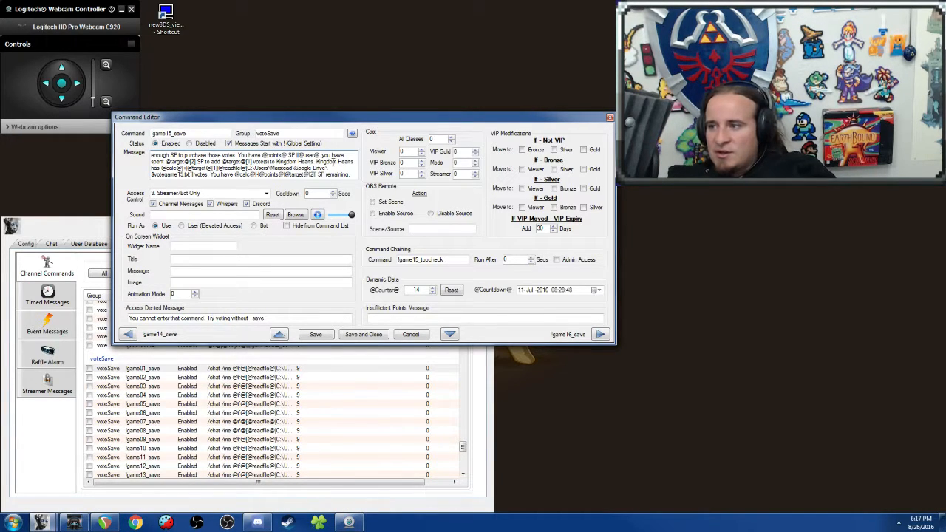
# Step: Examine the vote-purchase condition and the vote count saving part of the !game15_save message script
pyautogui.hotkey('ctrl', 'a')
pyautogui.click(281, 161)
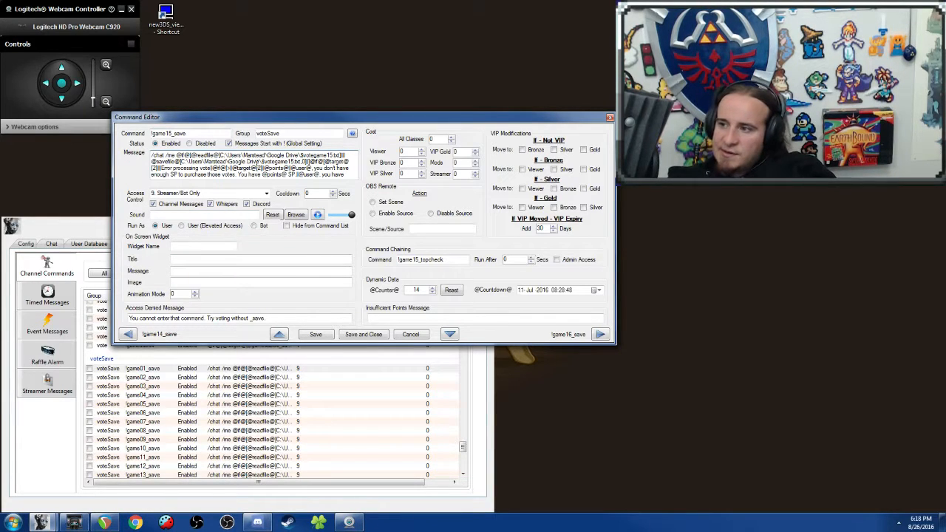
pyautogui.scroll(-2, 255, 161)
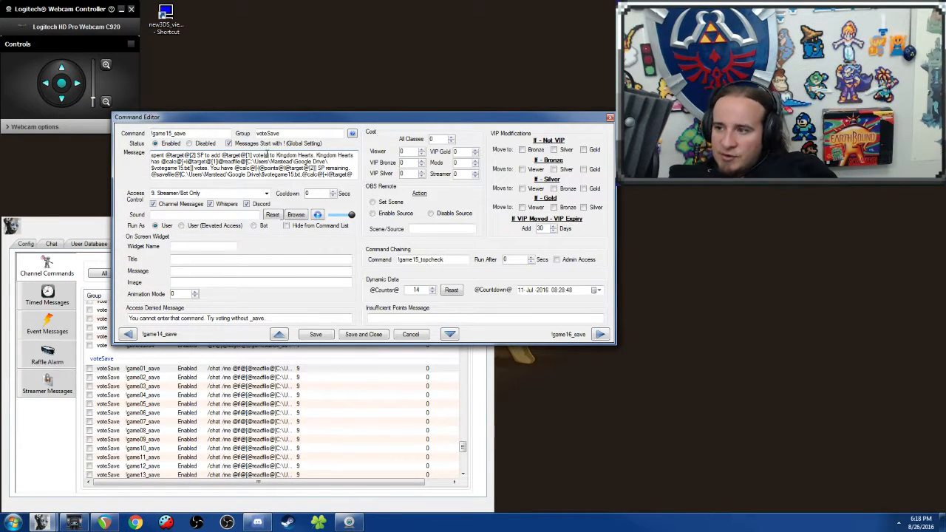
pyautogui.moveTo(283, 174); pyautogui.dragTo(212, 153)
pyautogui.click(210, 167)
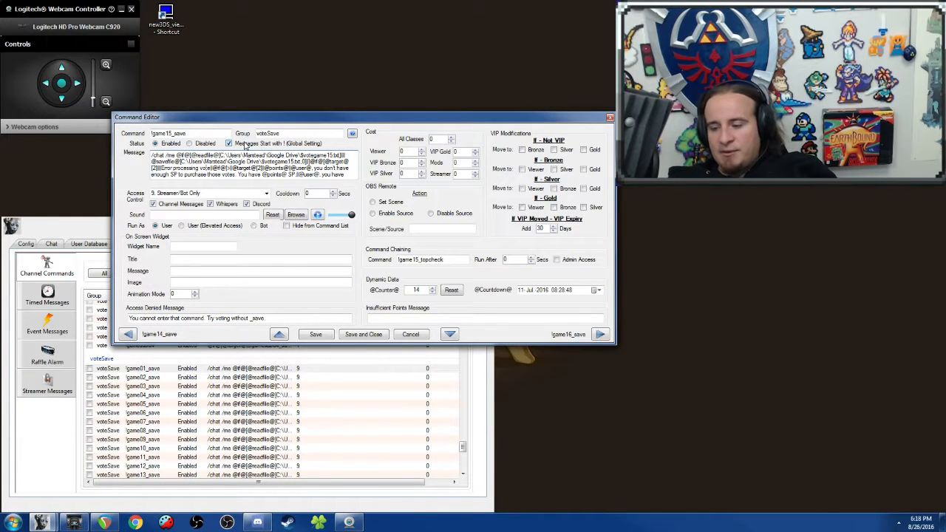
# Step: Read the !game15_save script from its beginning through the log and point-editing parts, and close the editor without saving
pyautogui.press('Down')
pyautogui.press('Down')
pyautogui.press('Down')
pyautogui.press('Down')
pyautogui.press('Down')
pyautogui.press('Down')
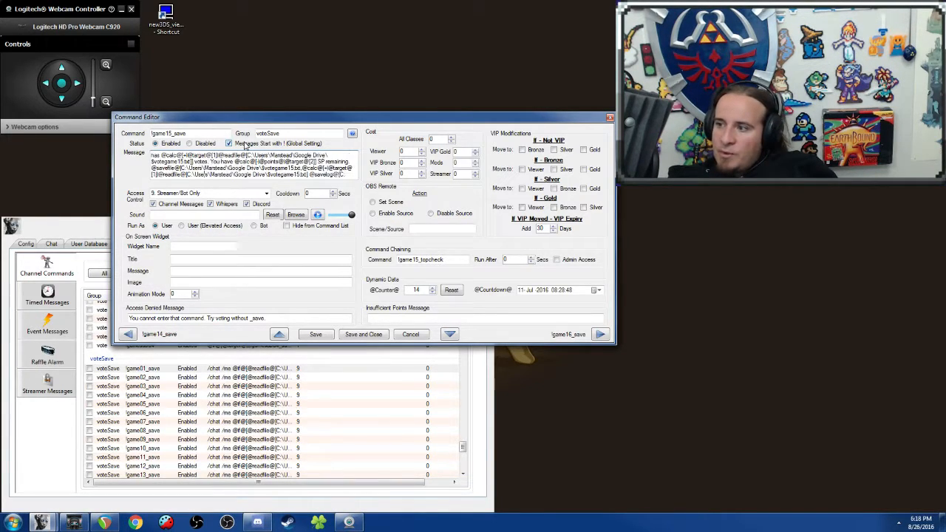
pyautogui.press('Down')
pyautogui.press('Down')
pyautogui.press('Down')
pyautogui.press('Down')
pyautogui.press('Down')
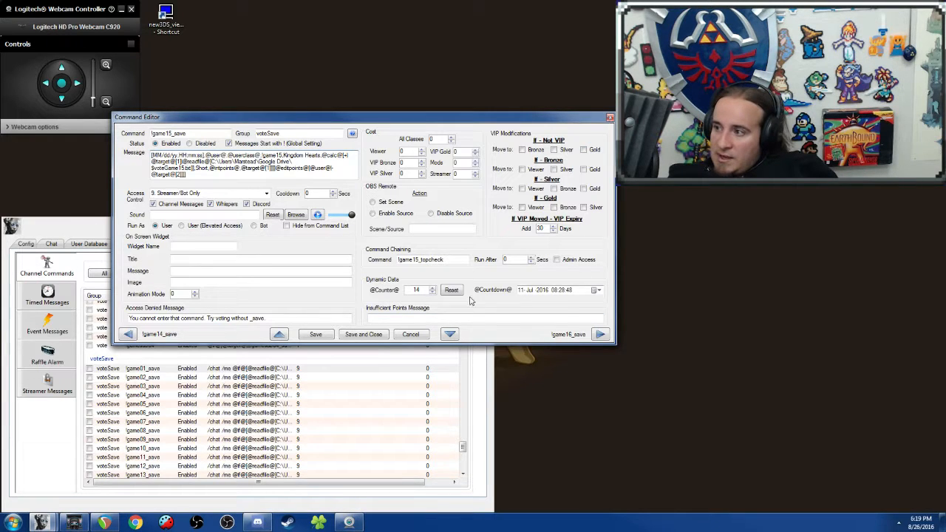
pyautogui.click(610, 117)
# Step: Open the topcheck group's !game01_topcheck command for editing, examine its message script, and close it without saving
pyautogui.scroll(10, 230, 379)
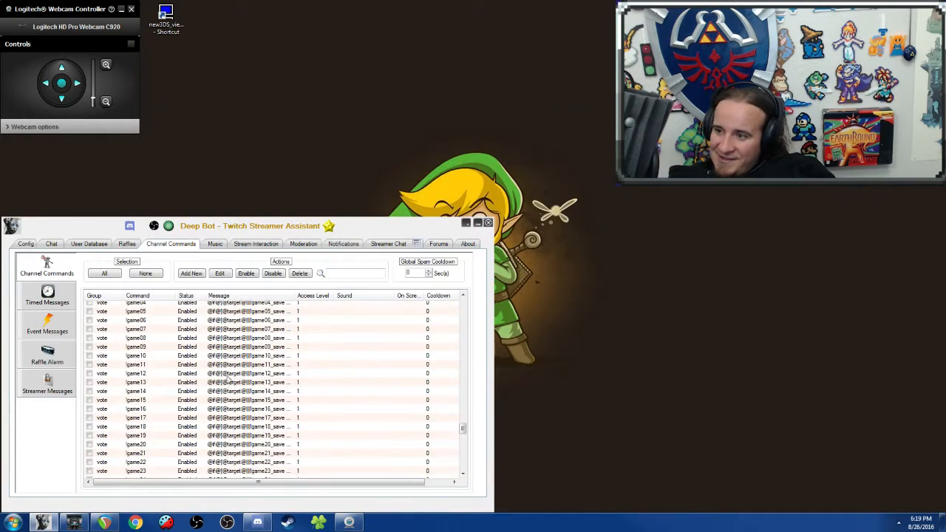
pyautogui.scroll(5, 231, 379)
pyautogui.rightClick(185, 428)
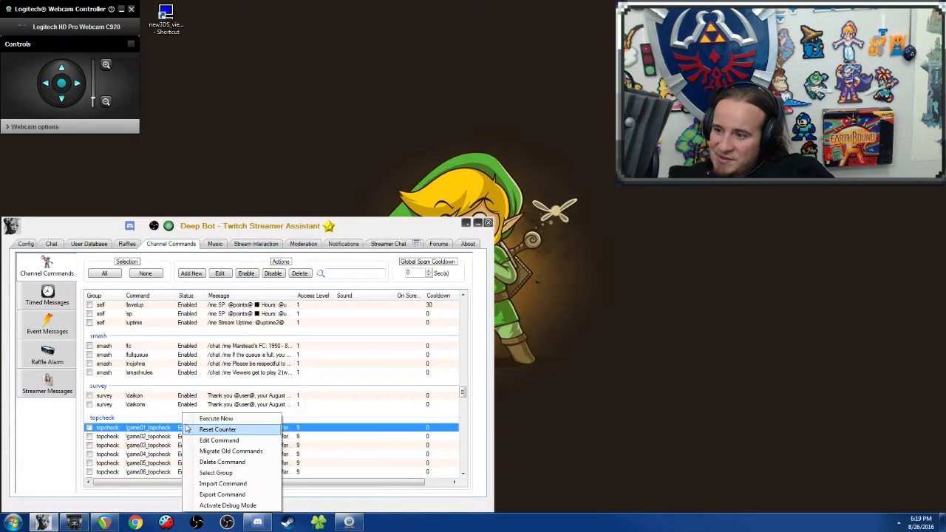
pyautogui.click(232, 444)
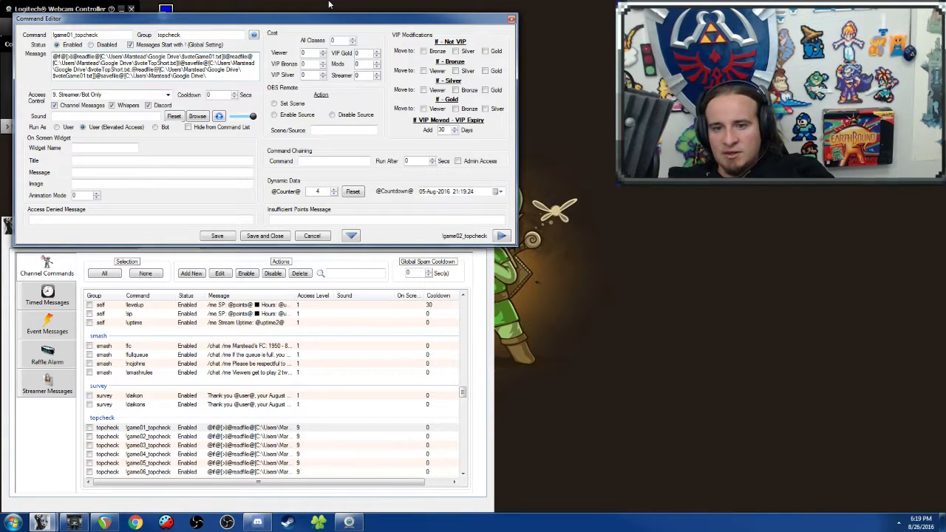
pyautogui.click(510, 19)
# Step: Open the topcheck group's !gamesub04_topcheck command for editing, examine its Long Games vote message, and close it without saving
pyautogui.scroll(-2, 164, 362)
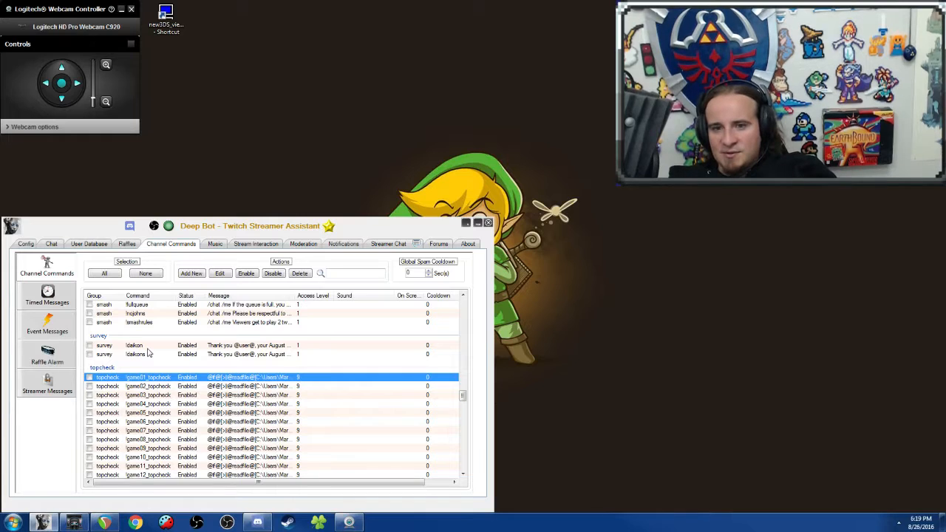
pyautogui.scroll(-7, 148, 354)
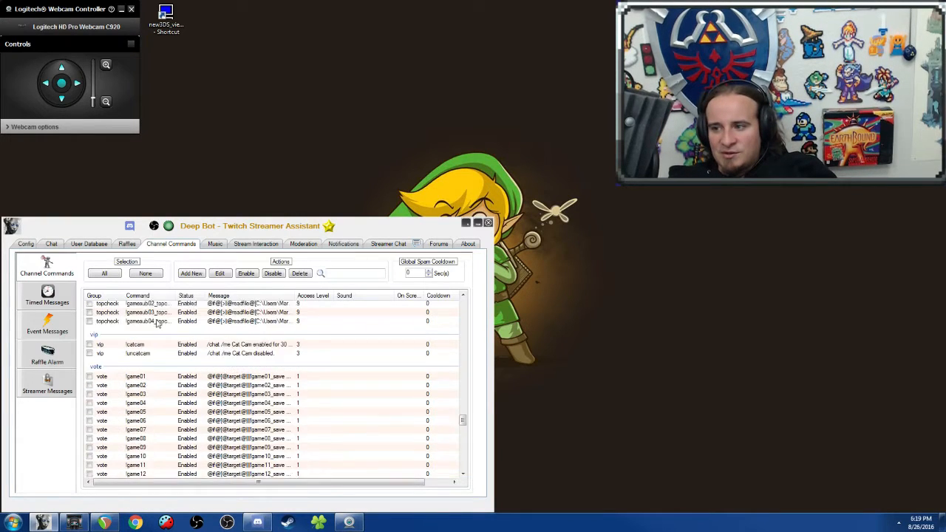
pyautogui.scroll(-3, 176, 442)
pyautogui.rightClick(184, 447)
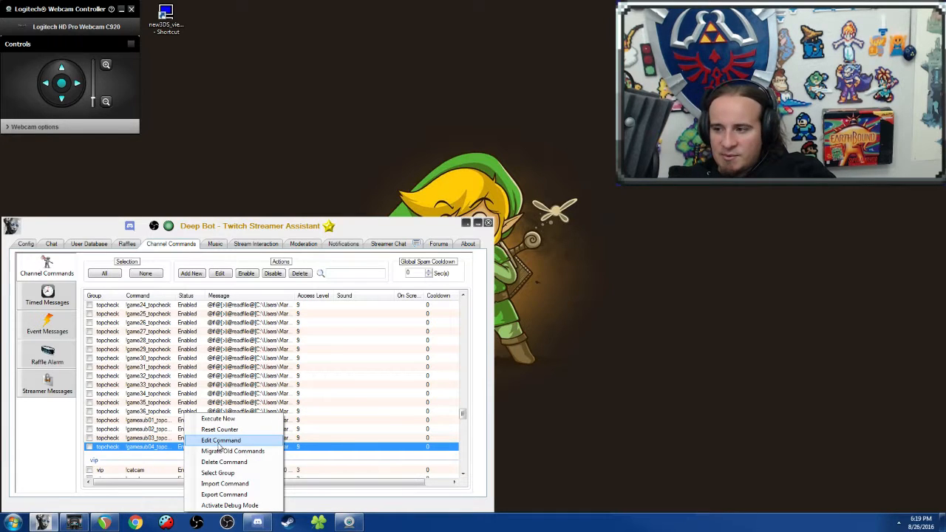
pyautogui.click(220, 440)
pyautogui.hotkey('ctrl', 'a')
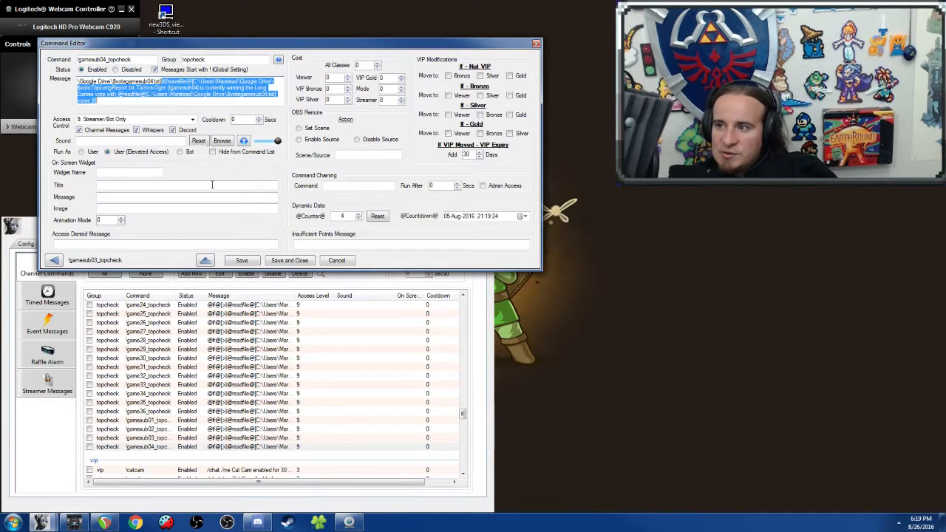
pyautogui.click(125, 98)
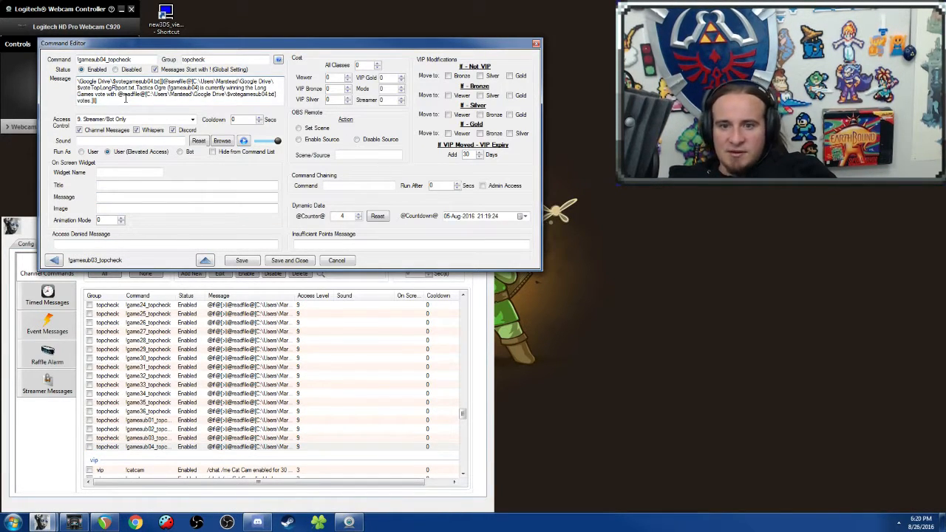
pyautogui.doubleClick(542, 42)
pyautogui.doubleClick(543, 3)
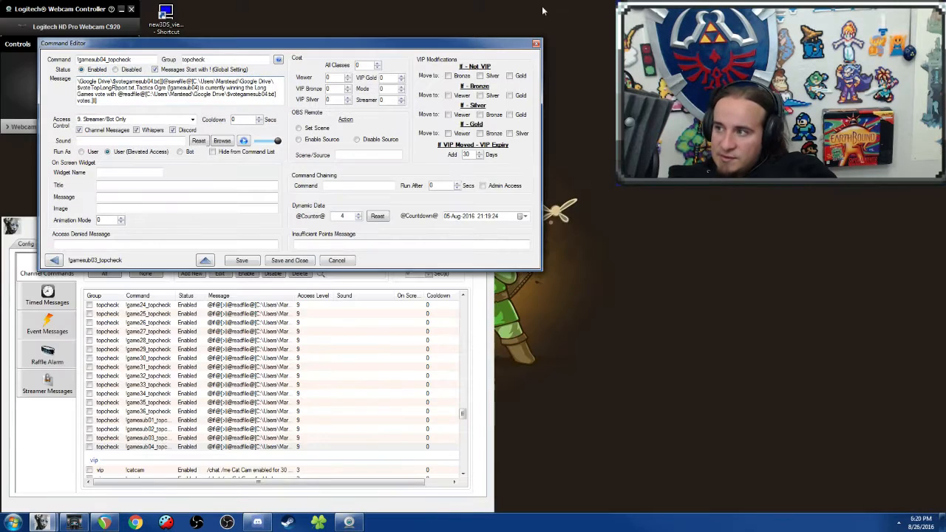
pyautogui.click(536, 45)
# Step: Open the getcounters group's !getgame01 command for editing, examine its message and access settings, and close it without saving
pyautogui.scroll(10, 288, 330)
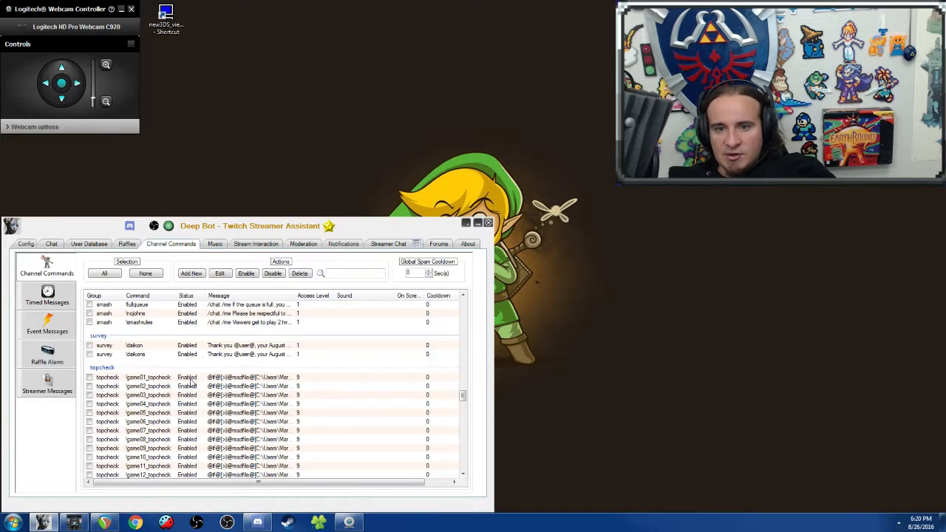
pyautogui.scroll(2, 224, 423)
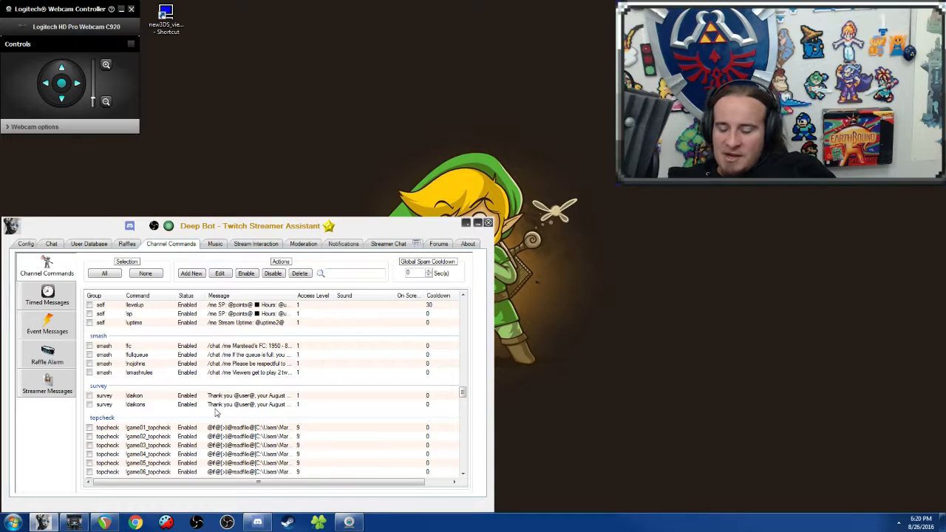
pyautogui.scroll(5, 216, 414)
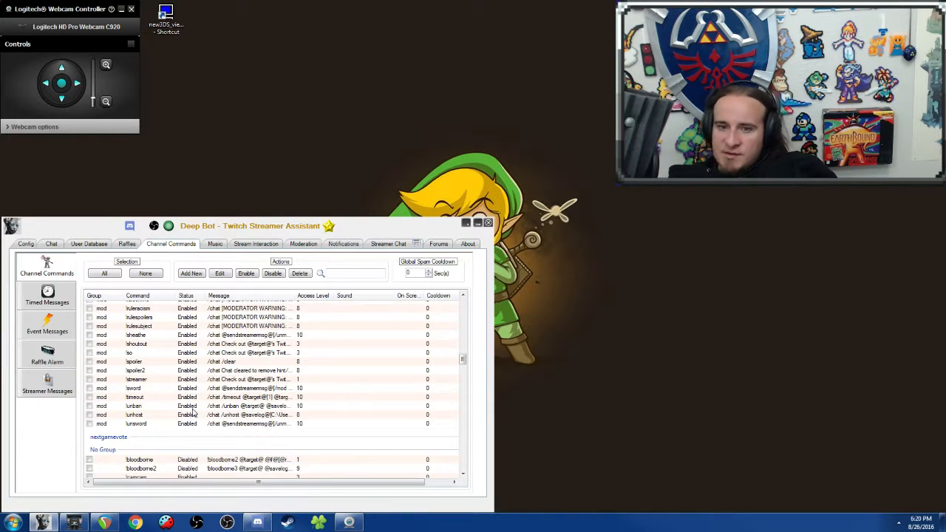
pyautogui.scroll(8, 193, 414)
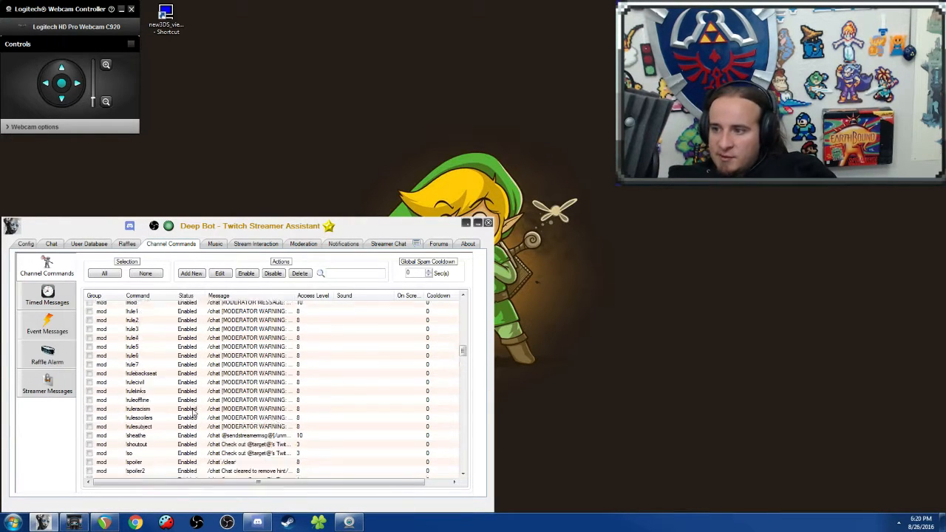
pyautogui.scroll(3, 193, 414)
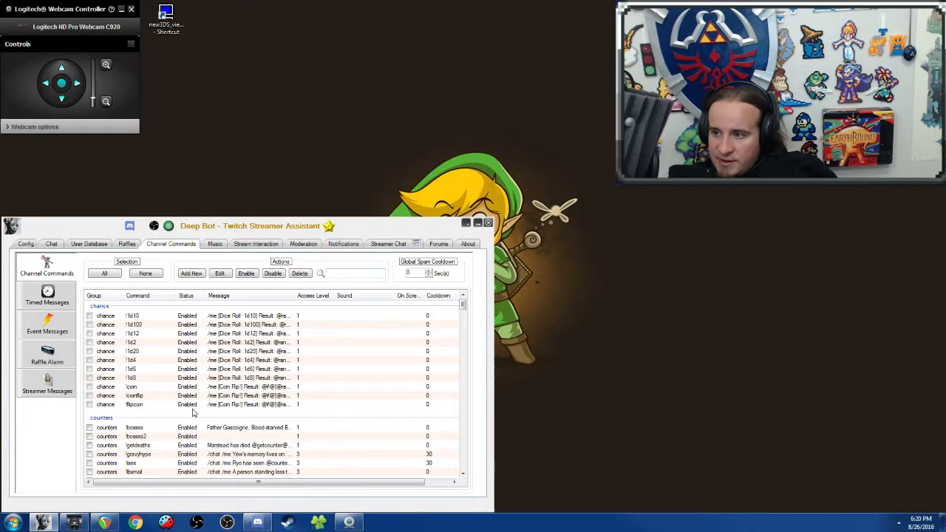
pyautogui.scroll(-10, 193, 414)
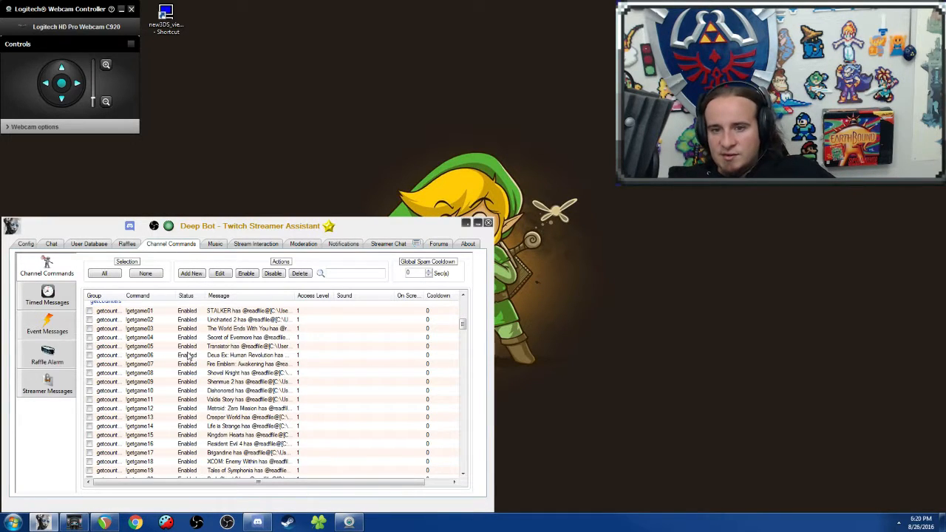
pyautogui.rightClick(173, 314)
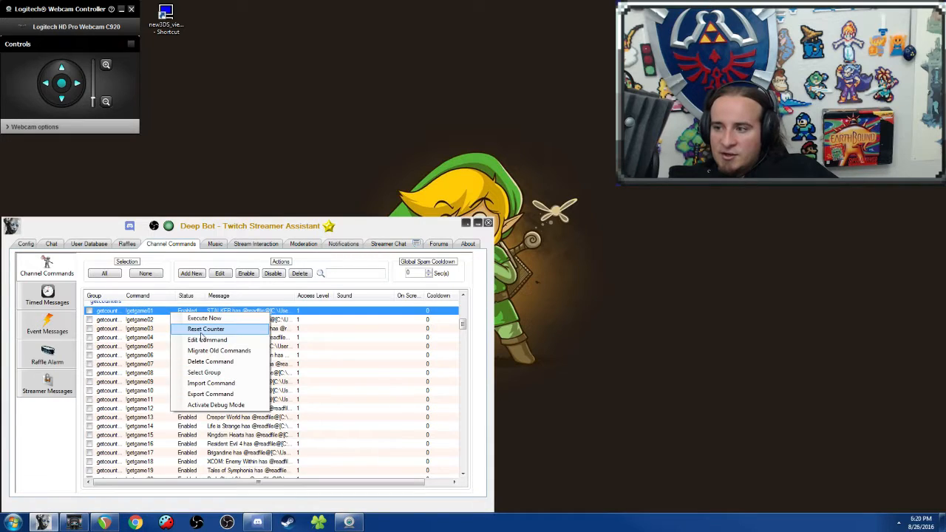
pyautogui.click(207, 340)
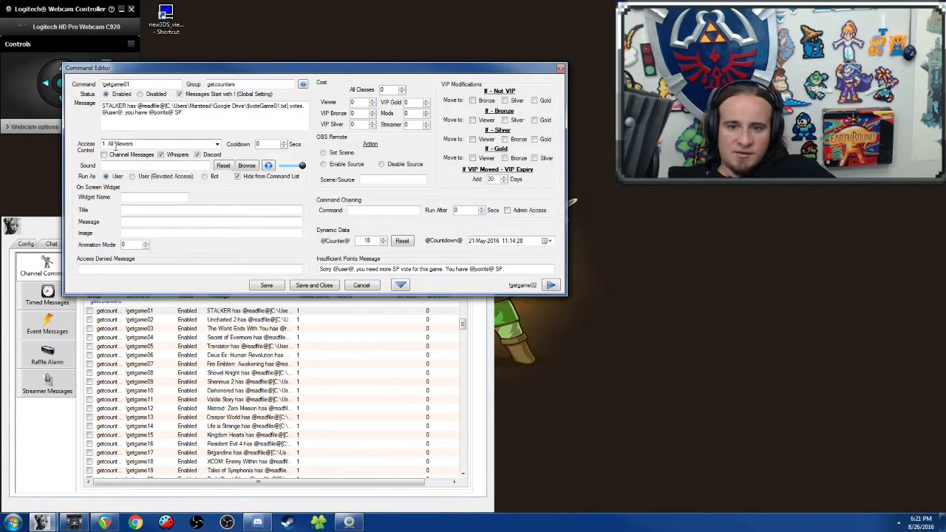
pyautogui.click(561, 69)
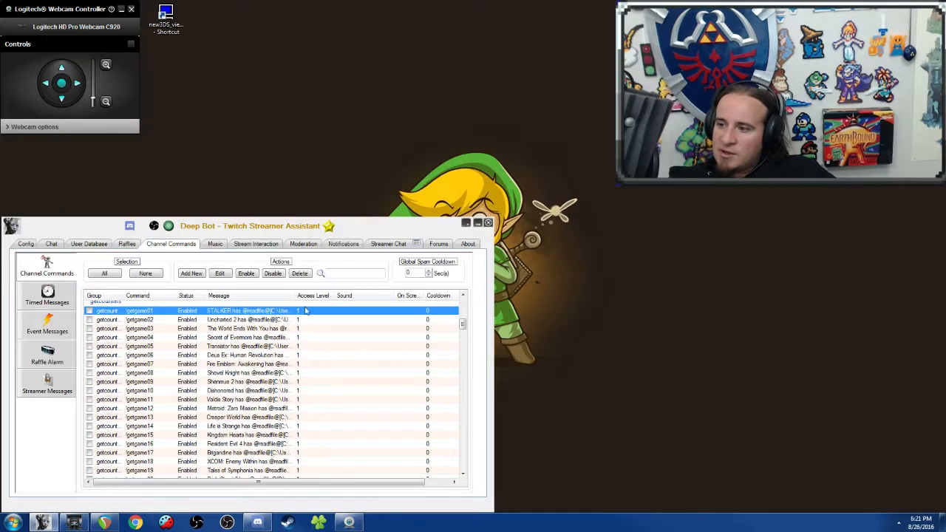
# Step: Look over the dice roll and coin flip commands in the chance group
pyautogui.scroll(10, 282, 340)
pyautogui.scroll(-5, 281, 340)
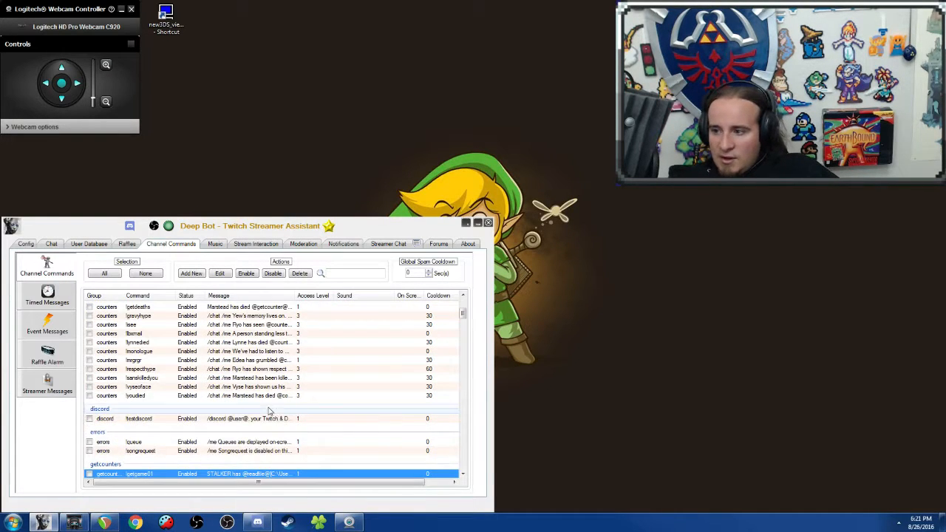
pyautogui.scroll(5, 221, 336)
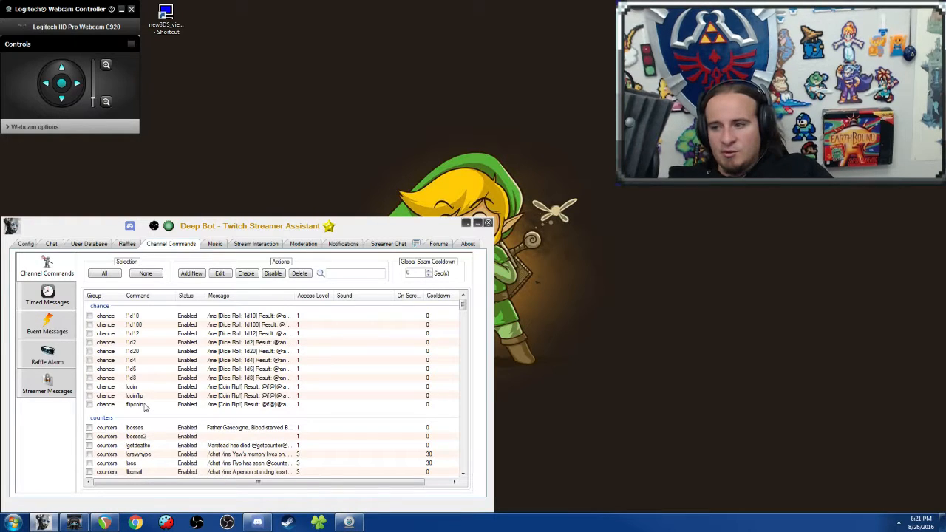
pyautogui.click(144, 405)
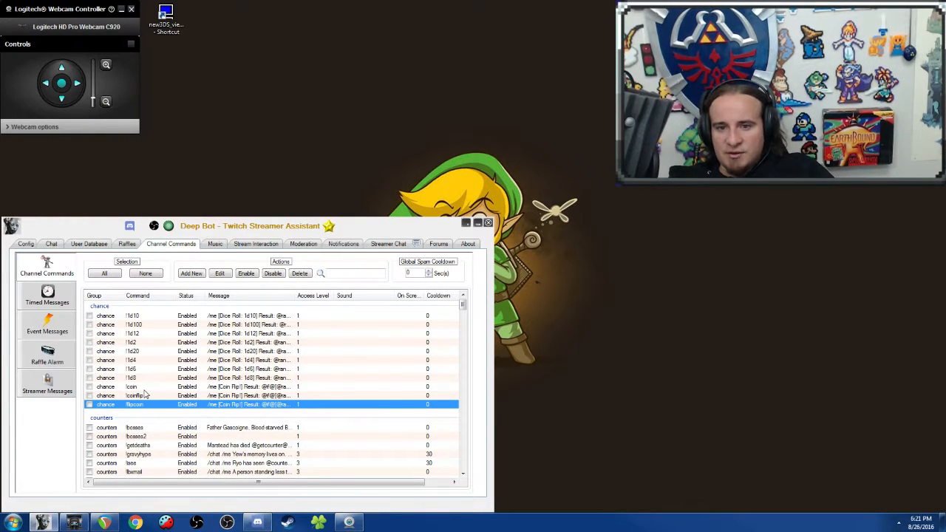
pyautogui.click(154, 379)
pyautogui.click(165, 397)
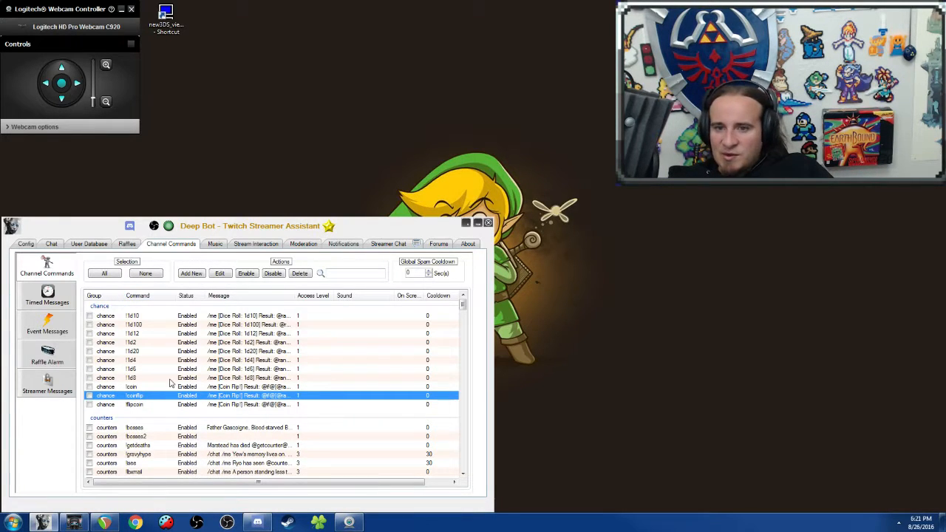
# Step: Open the counters group's !bosses command for editing, check its boss list and chained command, and close it without saving
pyautogui.scroll(-3, 169, 382)
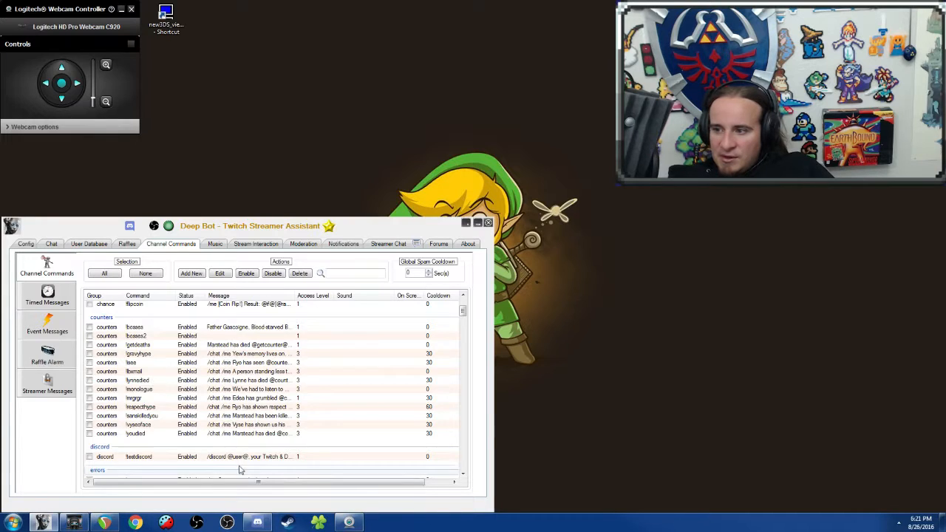
pyautogui.click(226, 369)
pyautogui.click(209, 337)
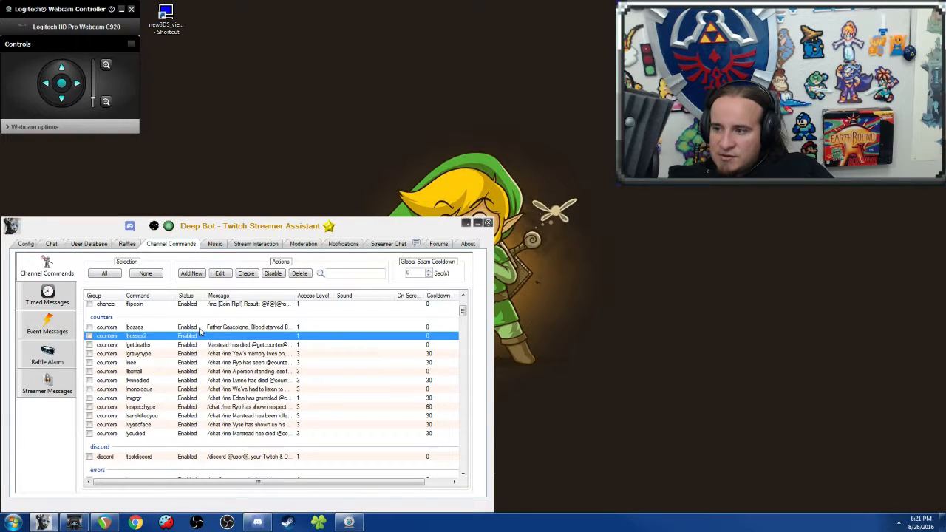
pyautogui.rightClick(199, 334)
pyautogui.click(243, 354)
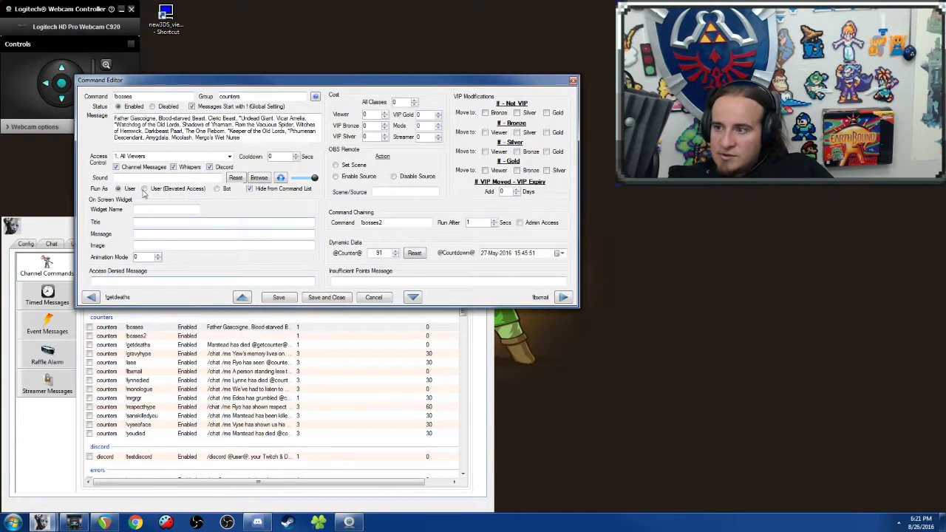
pyautogui.click(573, 80)
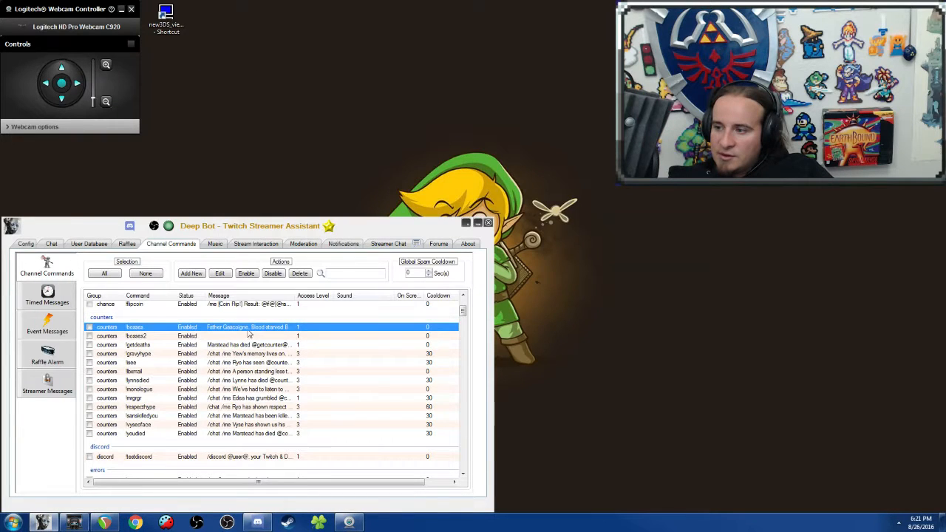
pyautogui.click(237, 362)
pyautogui.rightClick(235, 363)
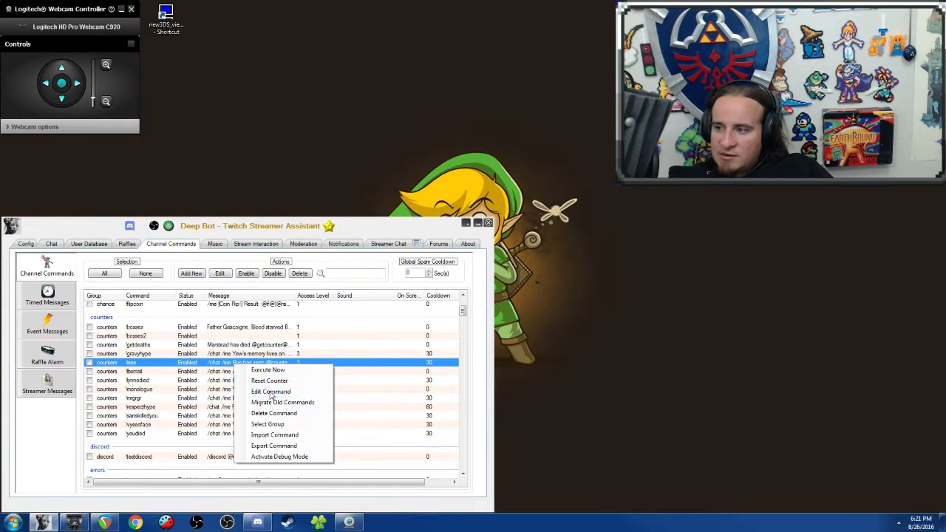
pyautogui.click(270, 391)
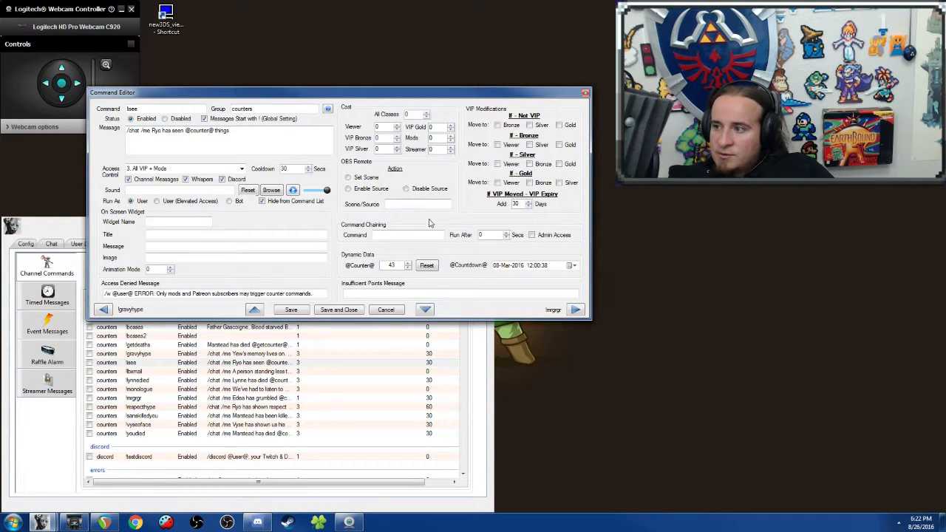
pyautogui.click(586, 92)
# Step: Look through the channel commands from the counters group to the mod and ungrouped commands, and select the ungrouped !topvotes command
pyautogui.click(259, 371)
pyautogui.scroll(-10, 258, 373)
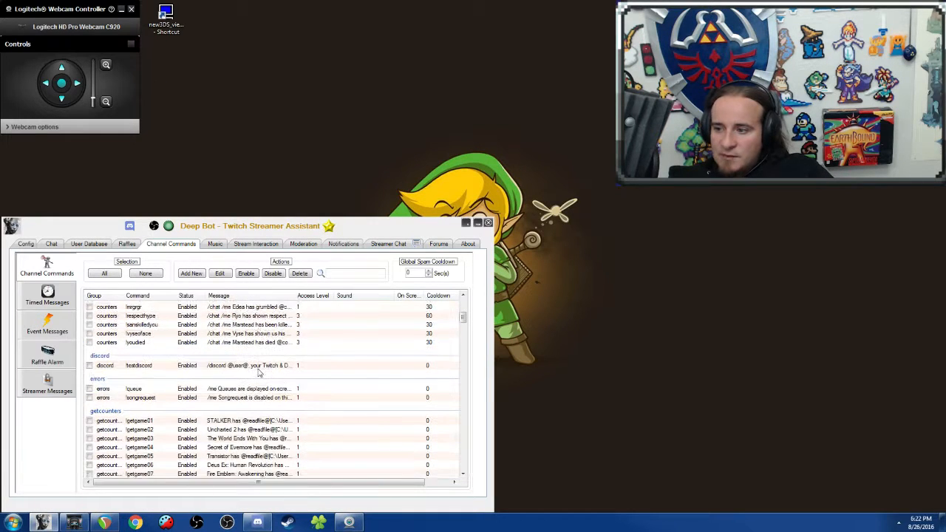
pyautogui.scroll(1, 258, 373)
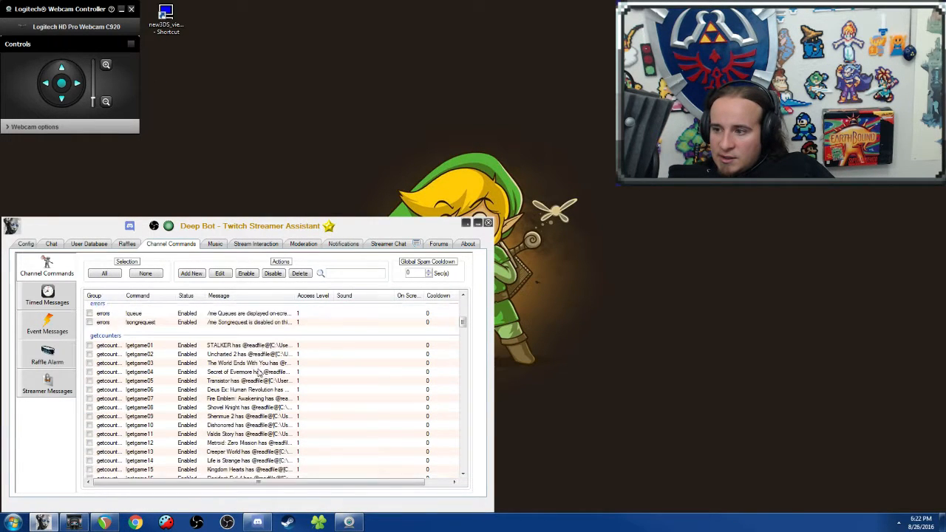
pyautogui.scroll(-12, 259, 373)
pyautogui.scroll(-10, 259, 373)
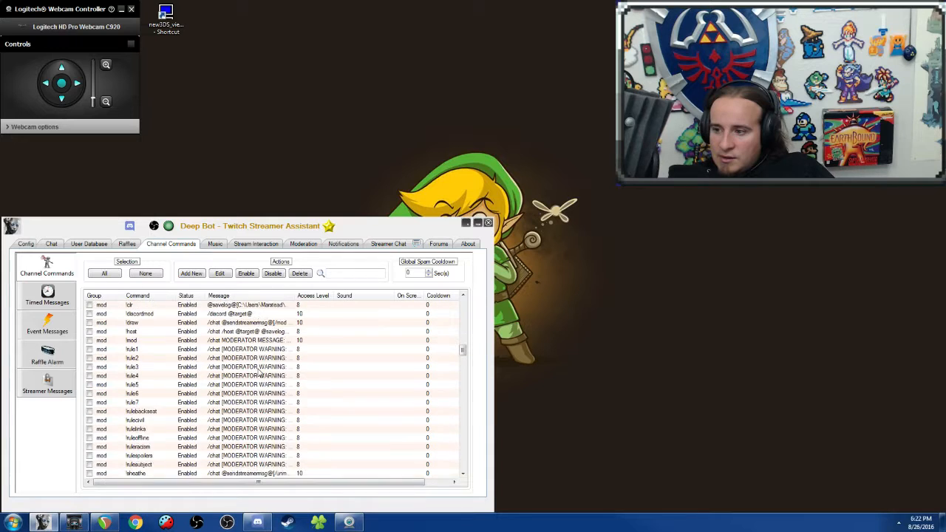
pyautogui.scroll(-5, 258, 373)
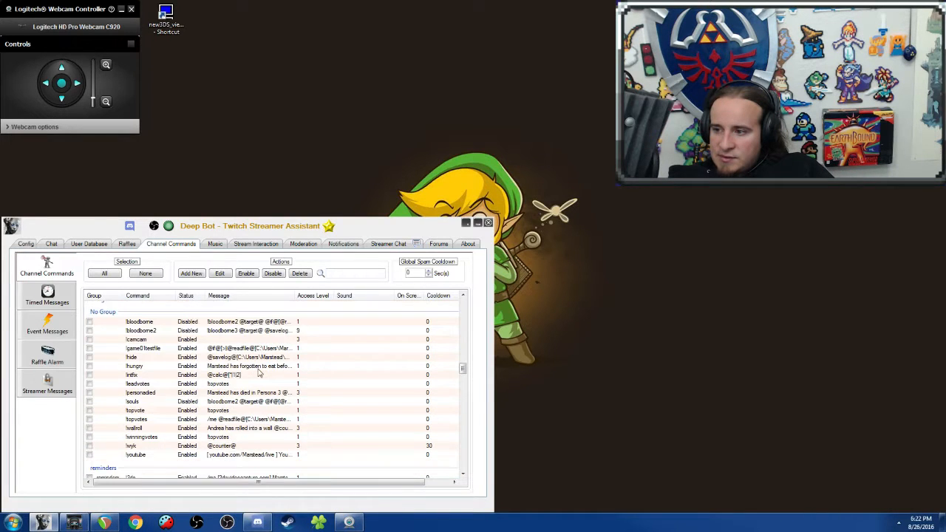
pyautogui.scroll(4, 259, 373)
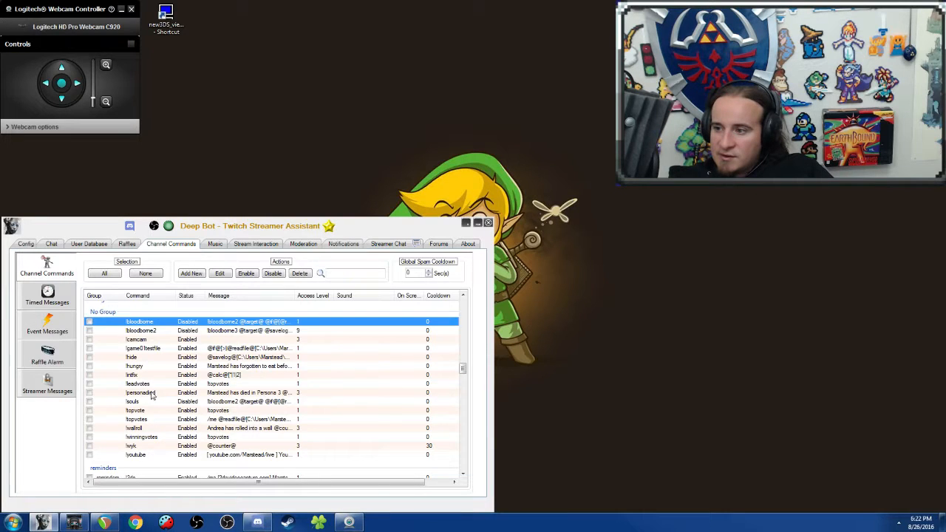
pyautogui.click(150, 419)
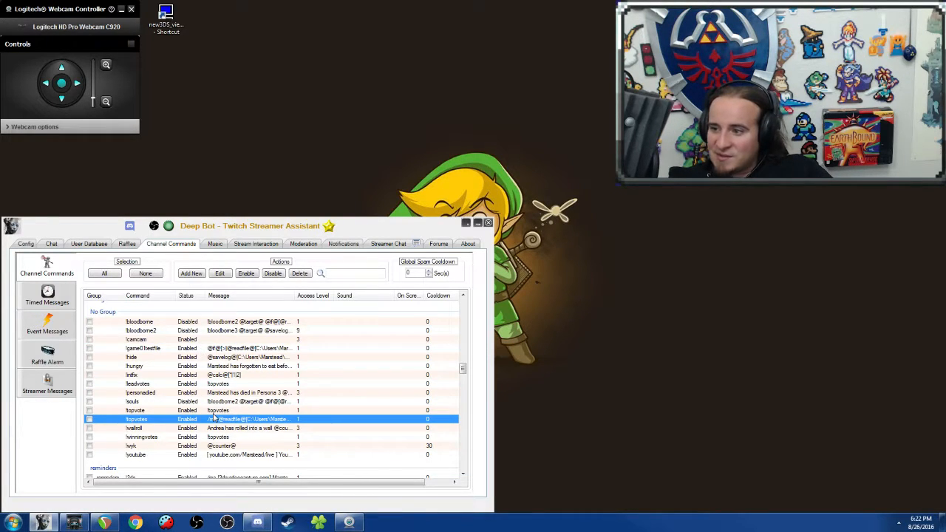
# Step: Open the vip group's !catcam command for editing, examine its OBS source and command chaining settings, and close it without saving
pyautogui.scroll(-6, 213, 418)
pyautogui.scroll(-6, 213, 418)
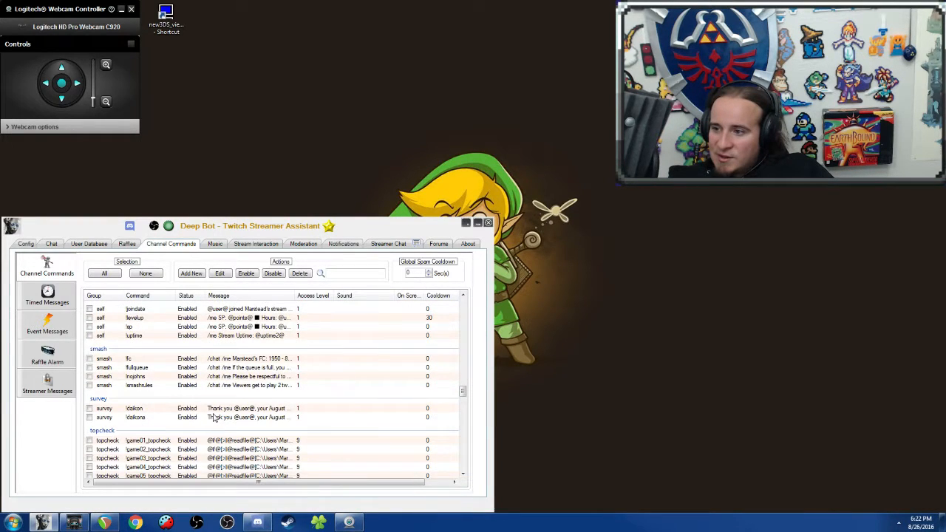
pyautogui.scroll(-10, 213, 418)
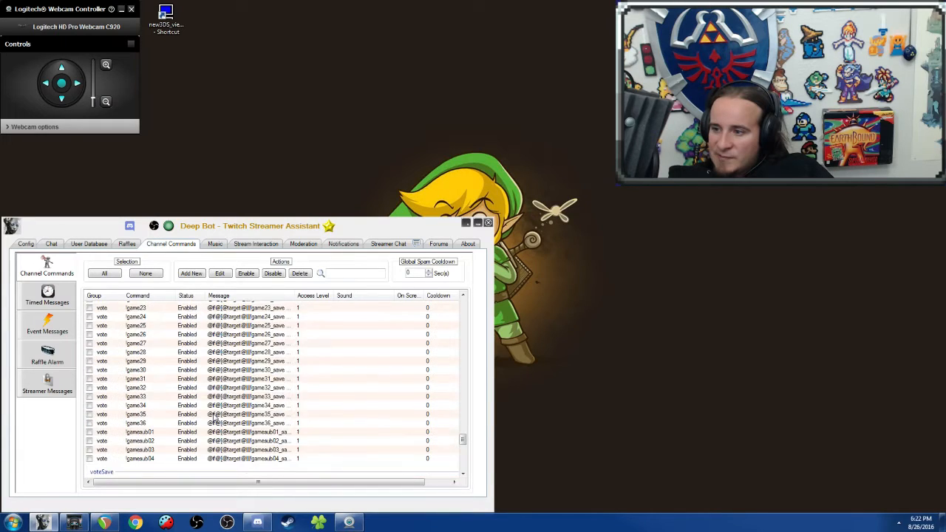
pyautogui.scroll(-8, 213, 418)
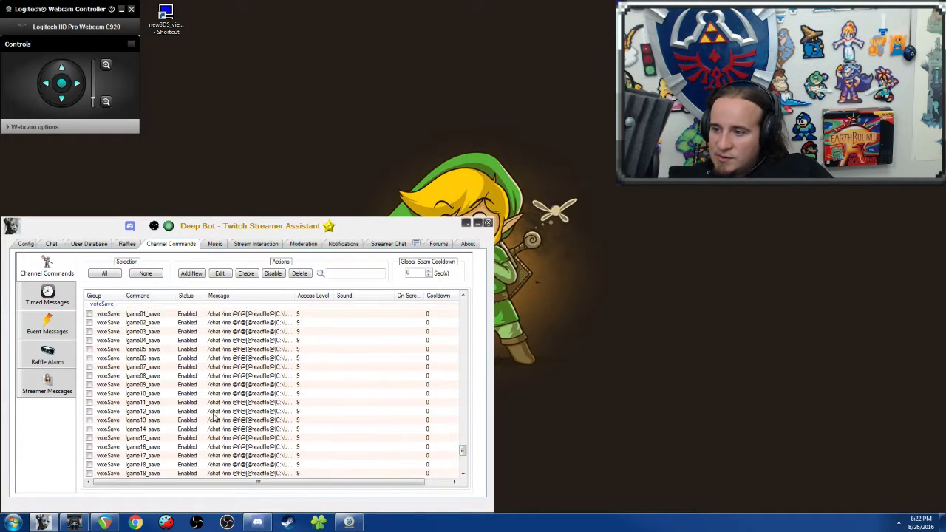
pyautogui.scroll(12, 213, 419)
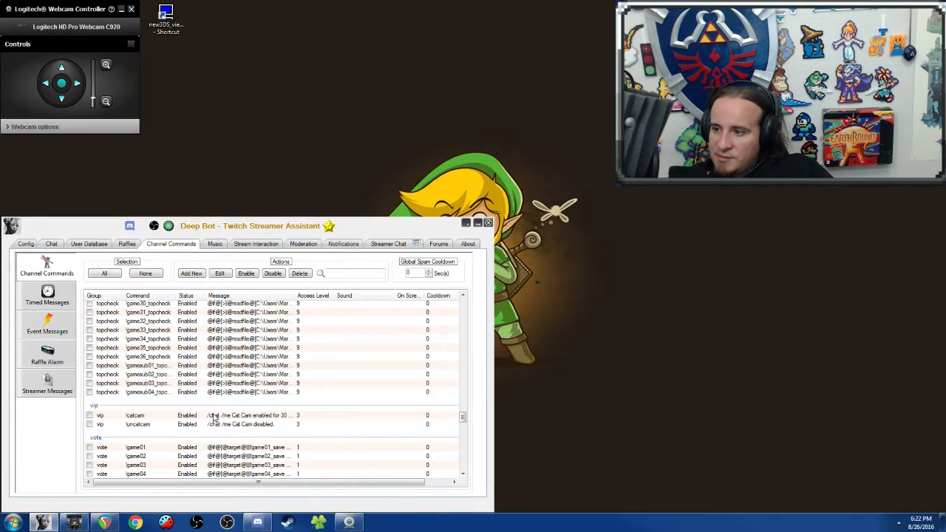
pyautogui.click(213, 418)
pyautogui.rightClick(213, 418)
pyautogui.click(255, 439)
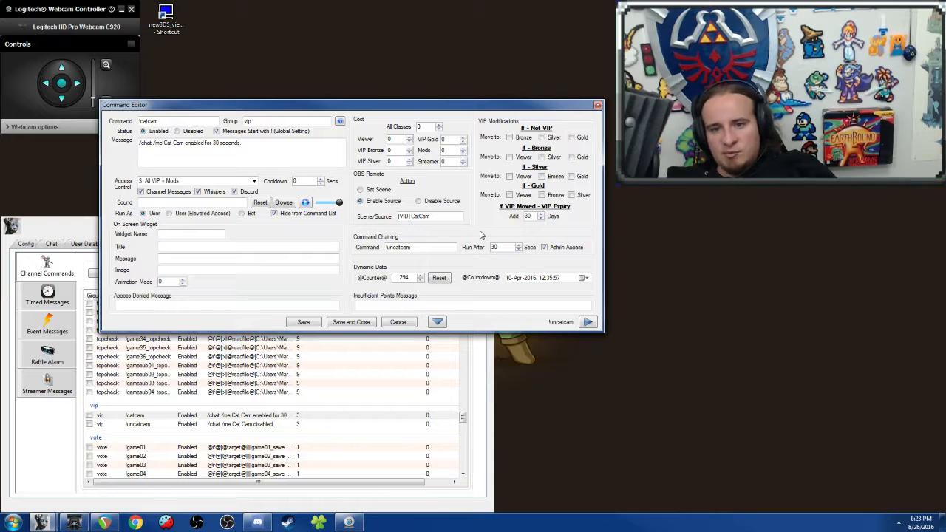
pyautogui.click(597, 105)
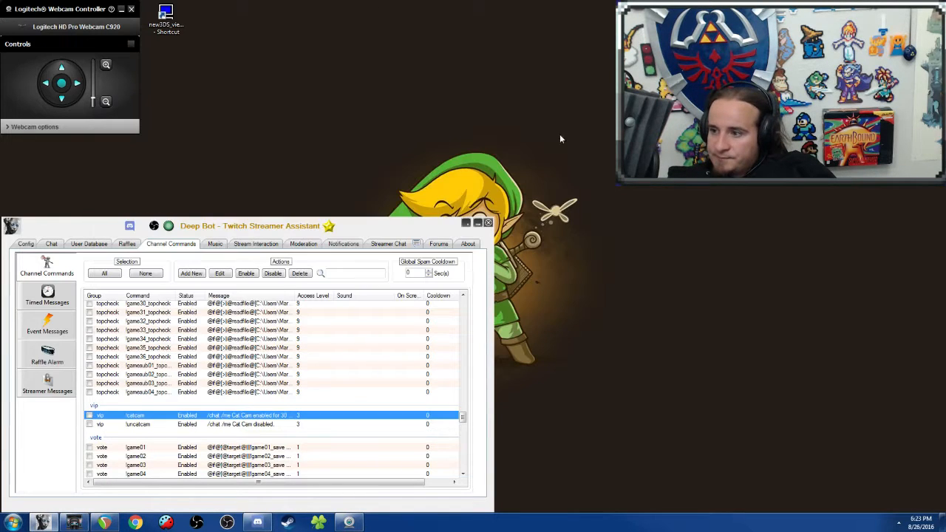
# Step: Open the mod group's !rule6 command for editing, examine its moderator warning message and access settings, and close it without saving
pyautogui.scroll(15, 250, 381)
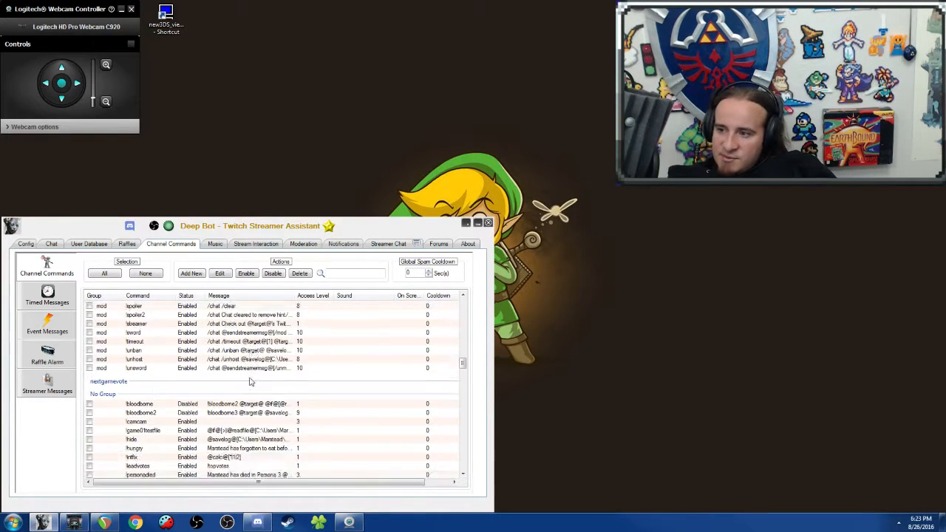
pyautogui.scroll(8, 250, 382)
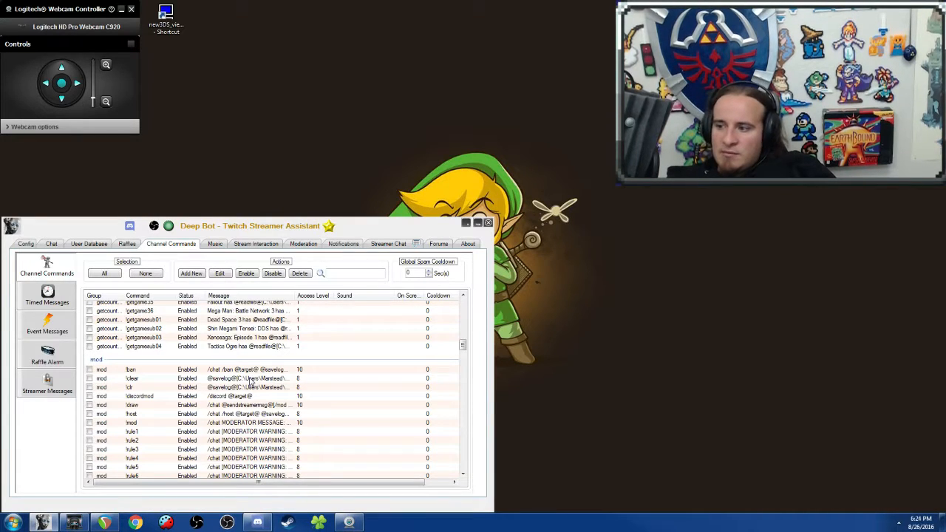
pyautogui.scroll(-3, 294, 408)
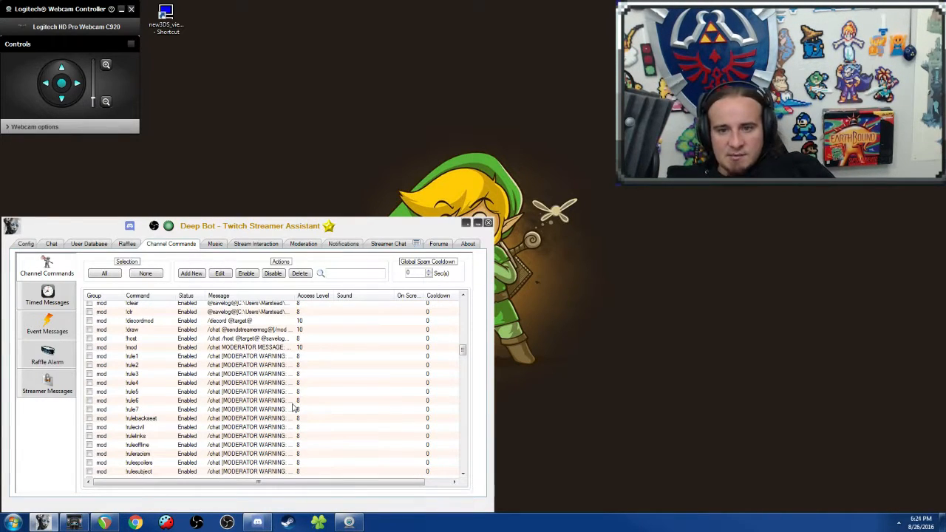
pyautogui.click(294, 402)
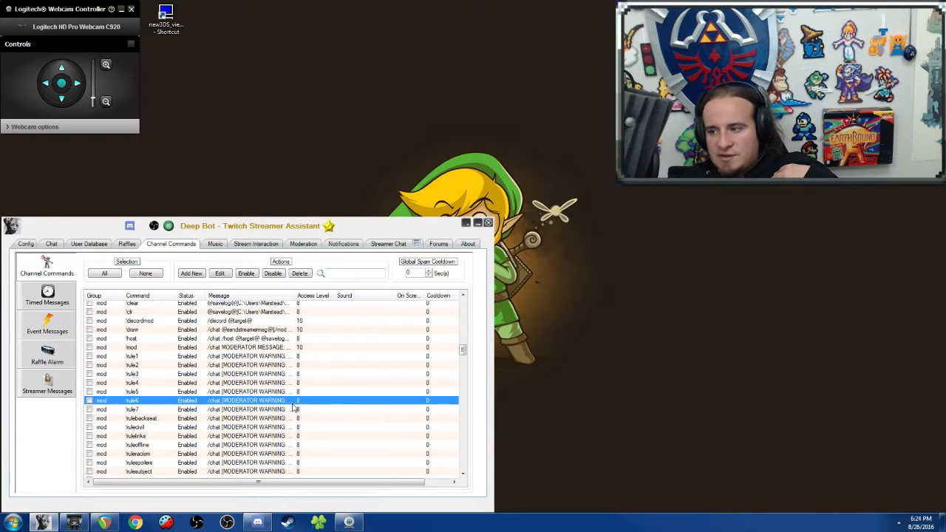
pyautogui.rightClick(294, 403)
pyautogui.click(318, 431)
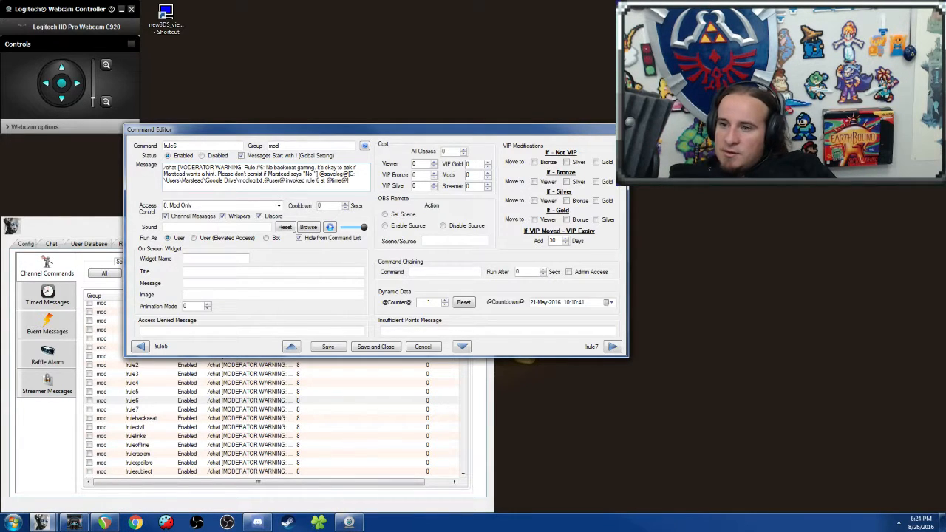
pyautogui.click(622, 129)
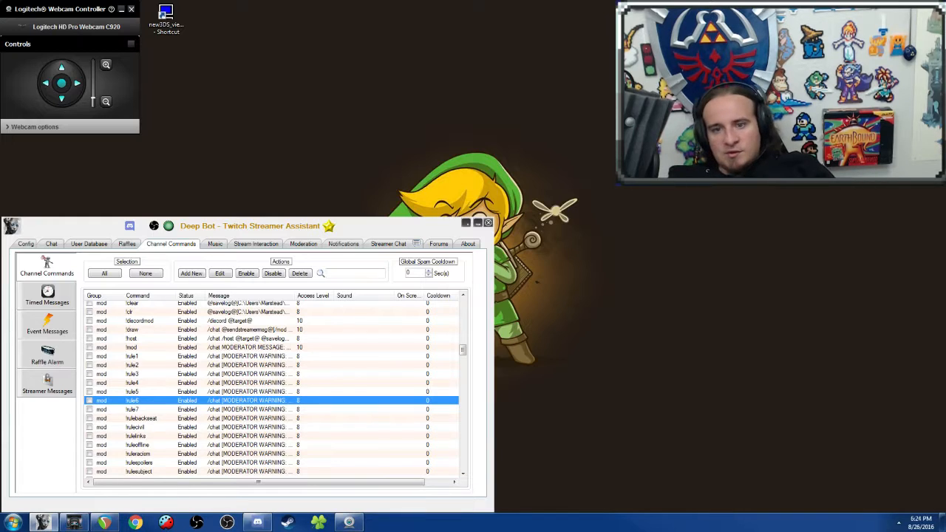